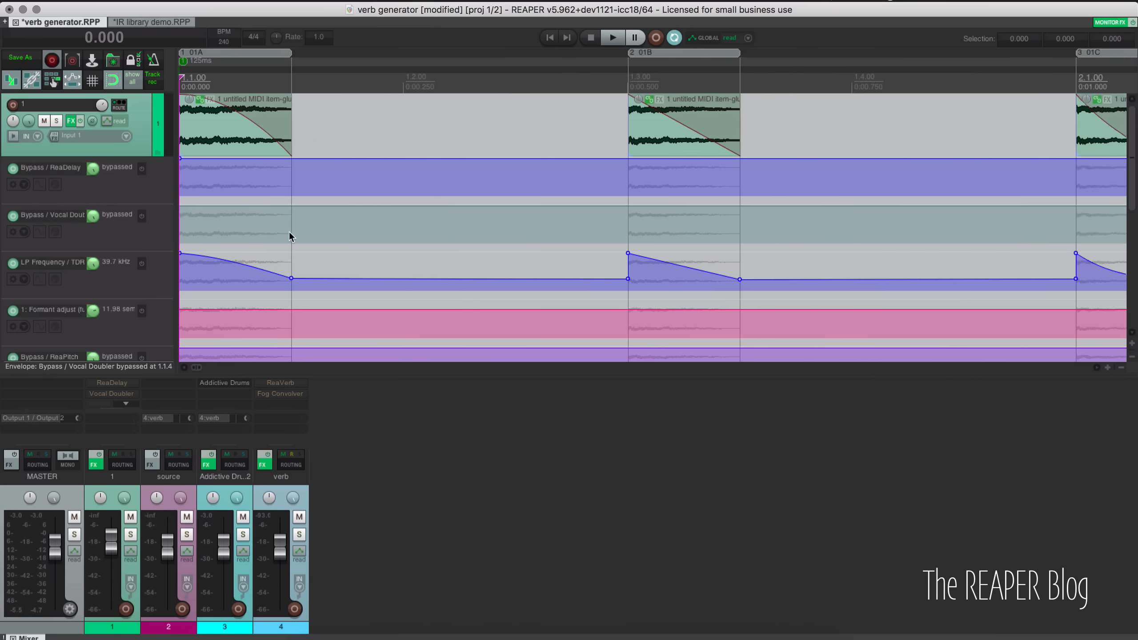
# Step: Play the first item group on track 1 while watching TDR Nova's low-pass filter respond to its automation, and close the plugin window
pyautogui.scroll(-2, 295, 231)
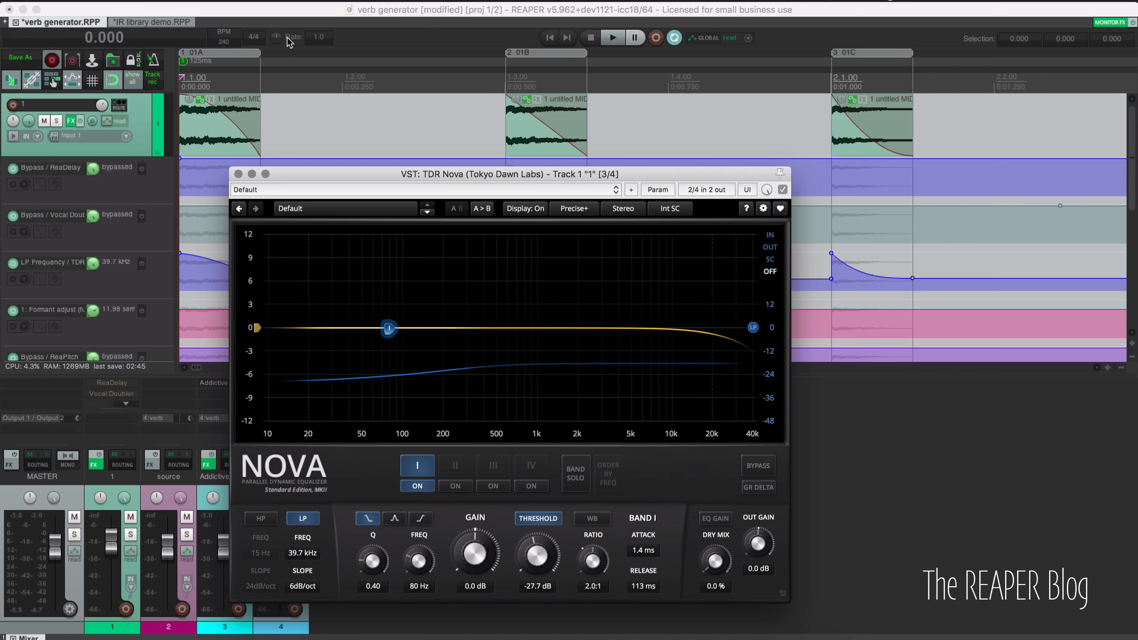
pyautogui.scroll(-5, 389, 161)
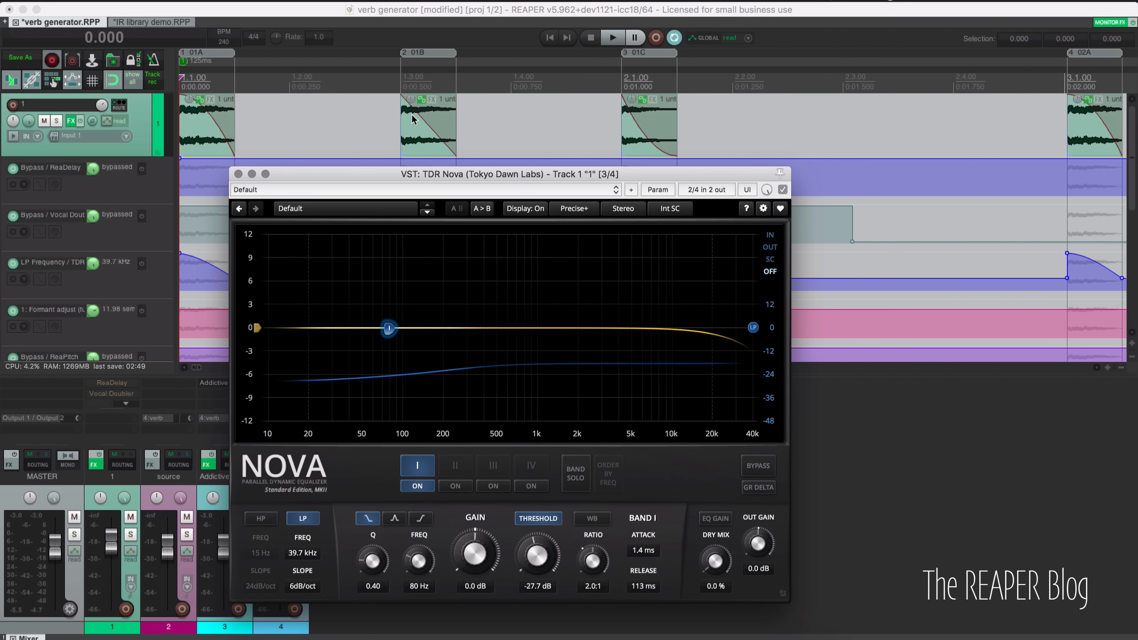
pyautogui.moveTo(389, 174); pyautogui.dragTo(529, 187)
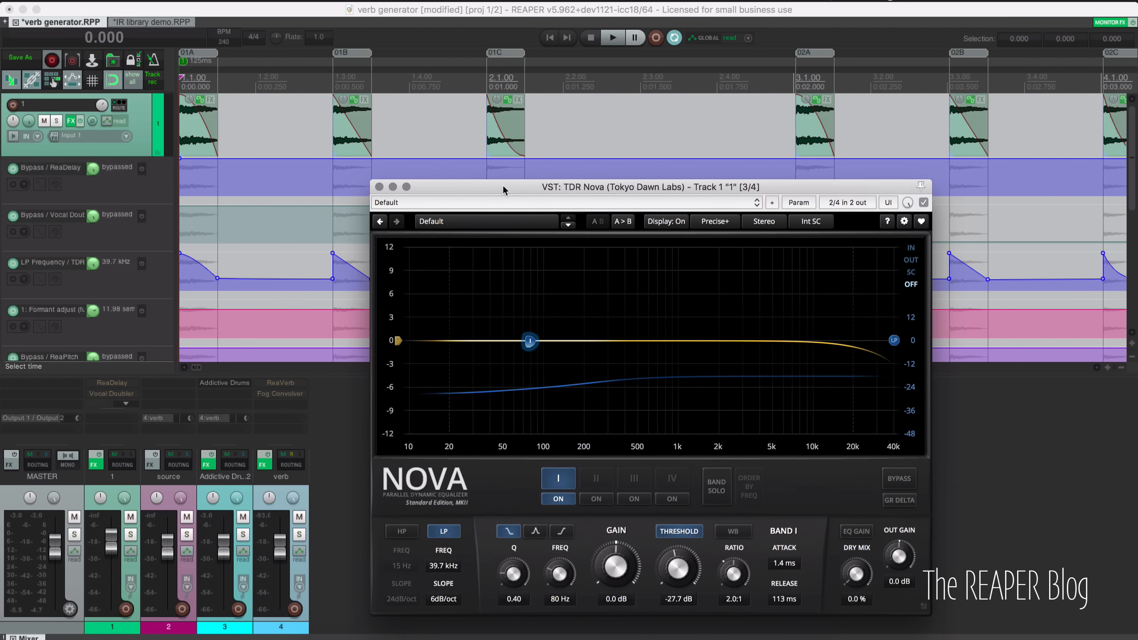
pyautogui.click(140, 118)
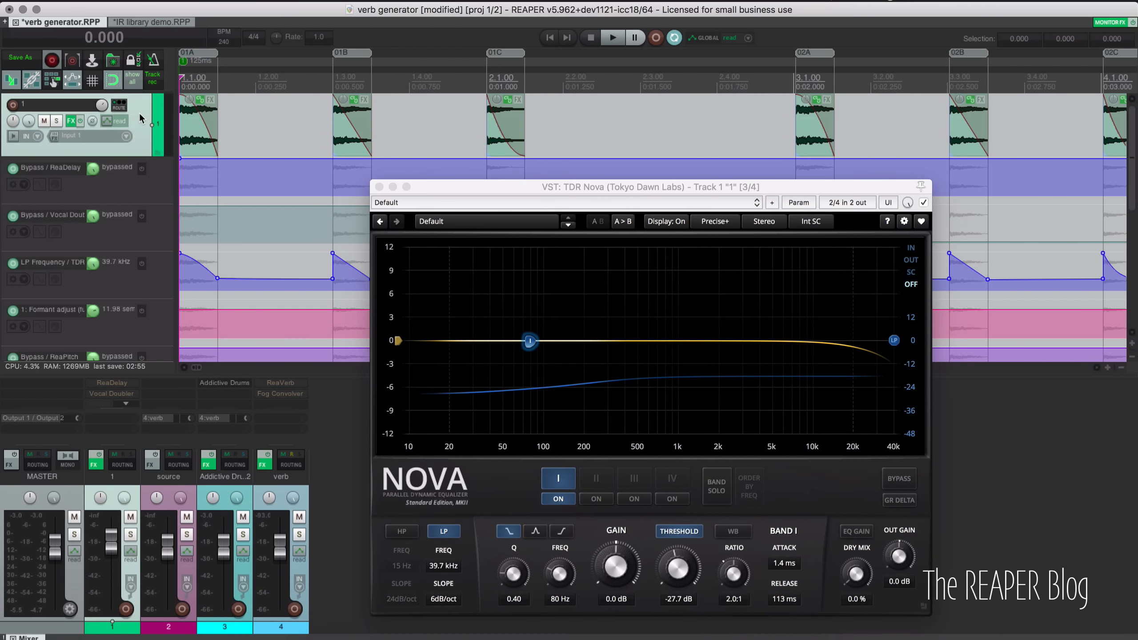
pyautogui.press('space')
pyautogui.press('space')
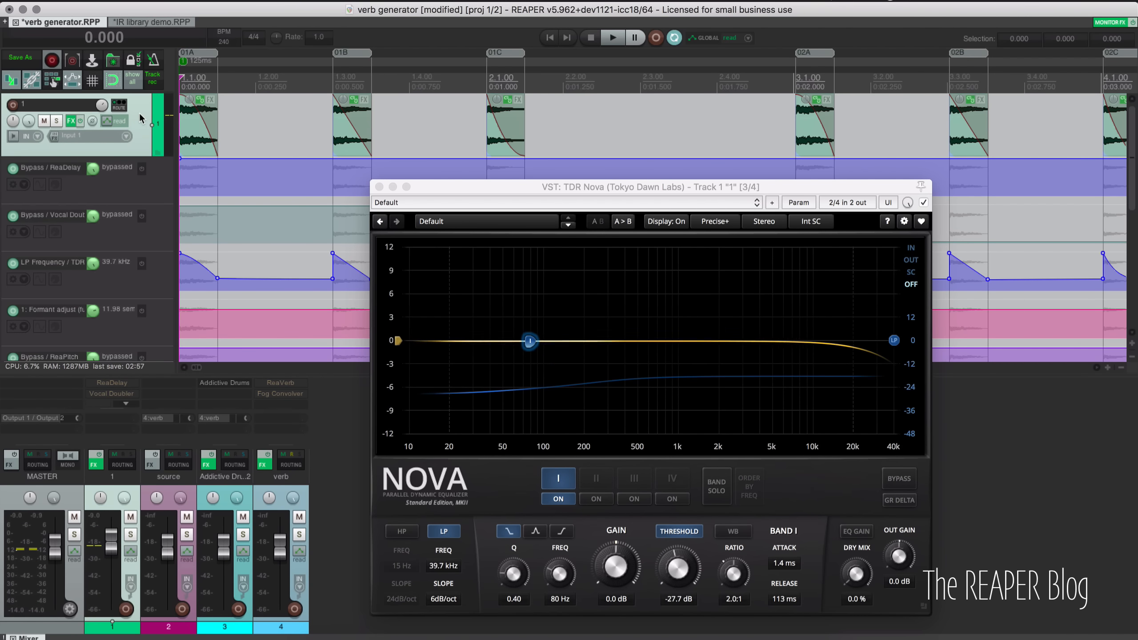
pyautogui.press('space')
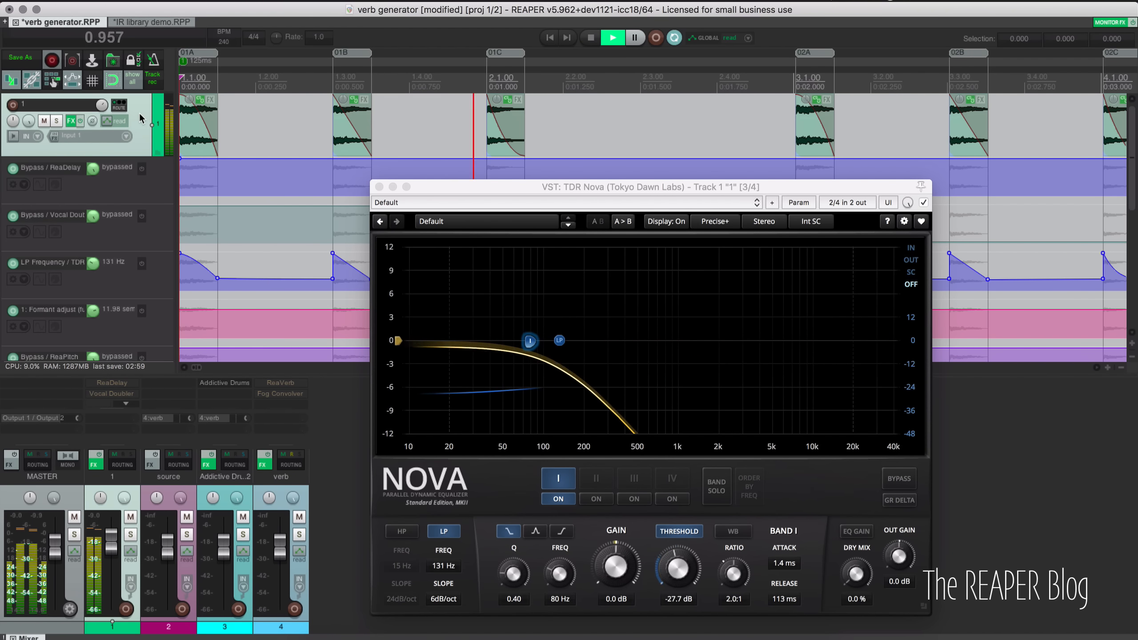
pyautogui.press('space')
pyautogui.moveTo(475, 186); pyautogui.dragTo(611, 154)
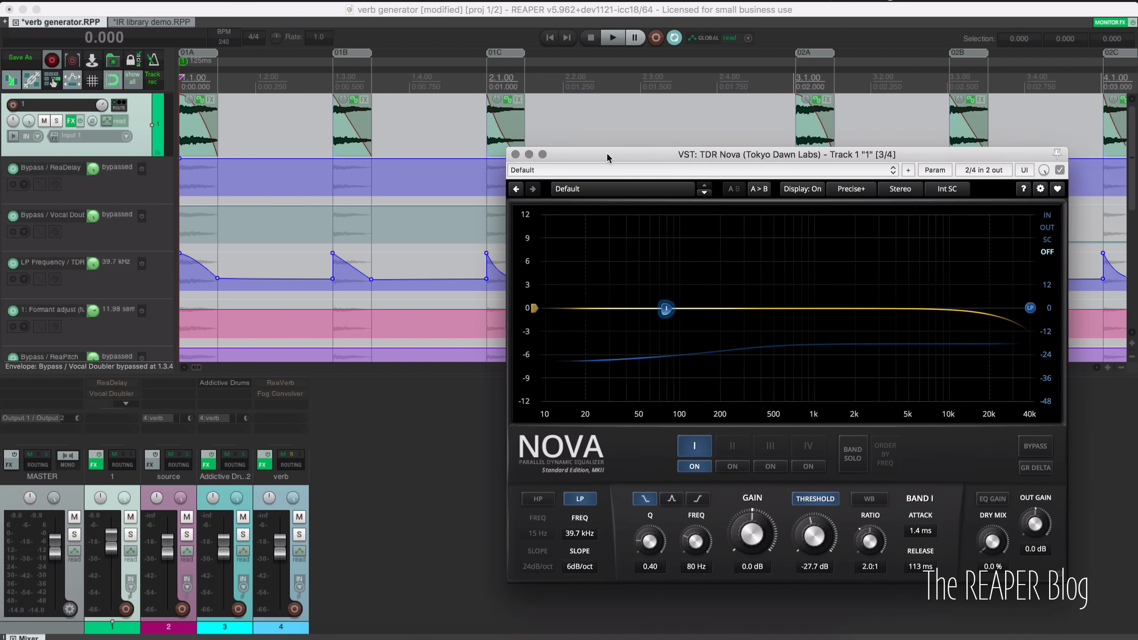
pyautogui.click(515, 154)
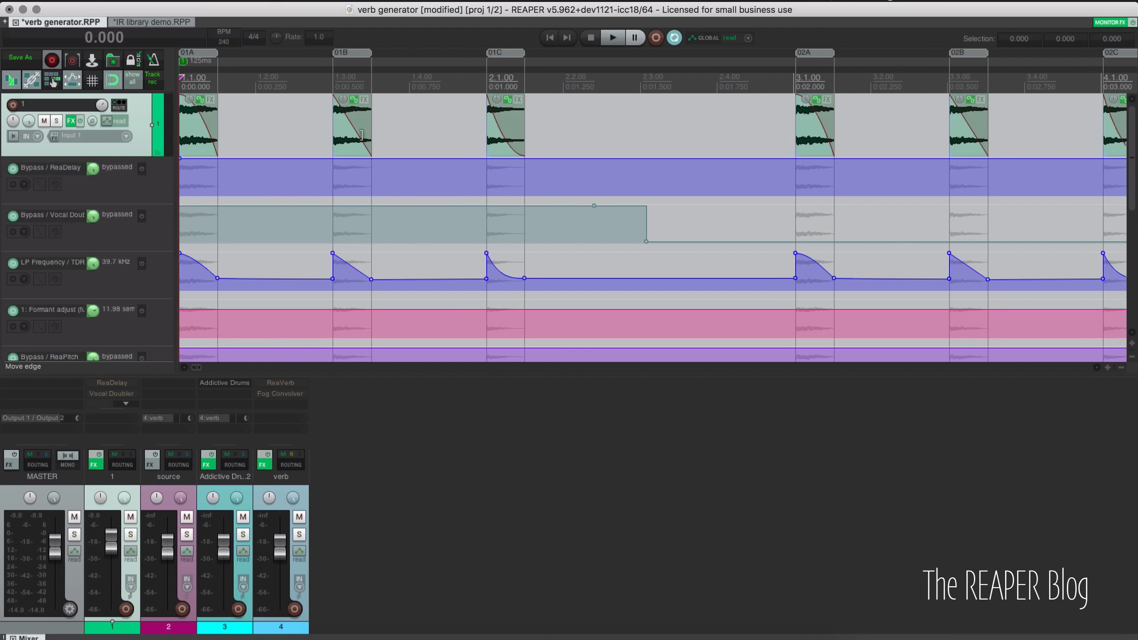
# Step: Examine the fade-out shapes of items 01A, 01B and 01C against the LP Frequency envelope below them
pyautogui.click(193, 137)
pyautogui.scroll(5, 197, 134)
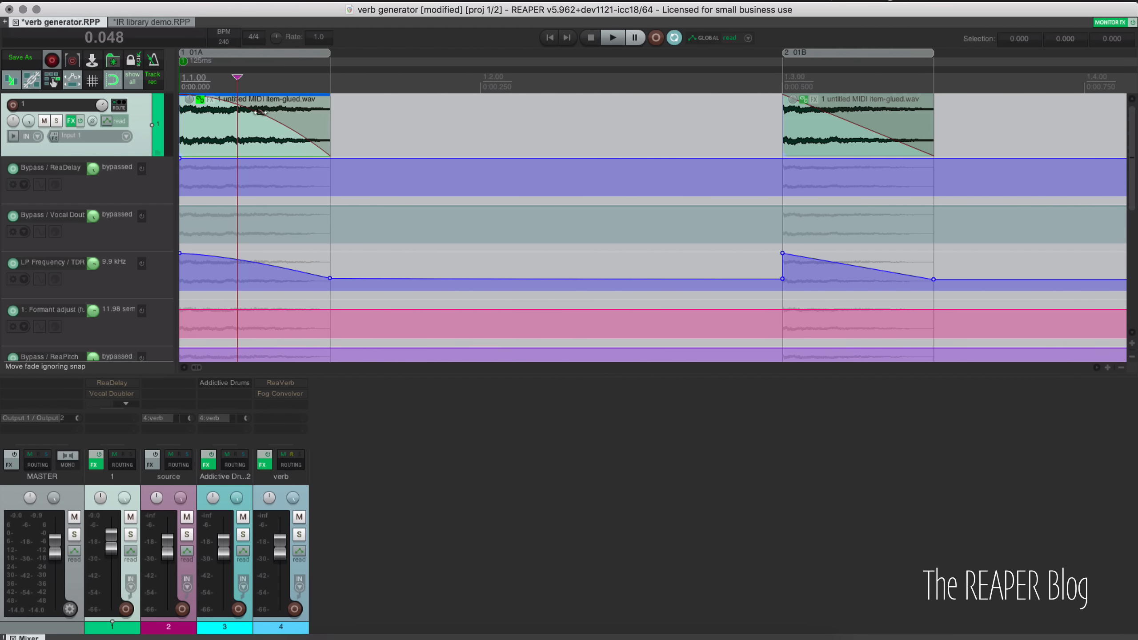
pyautogui.scroll(-2, 300, 150)
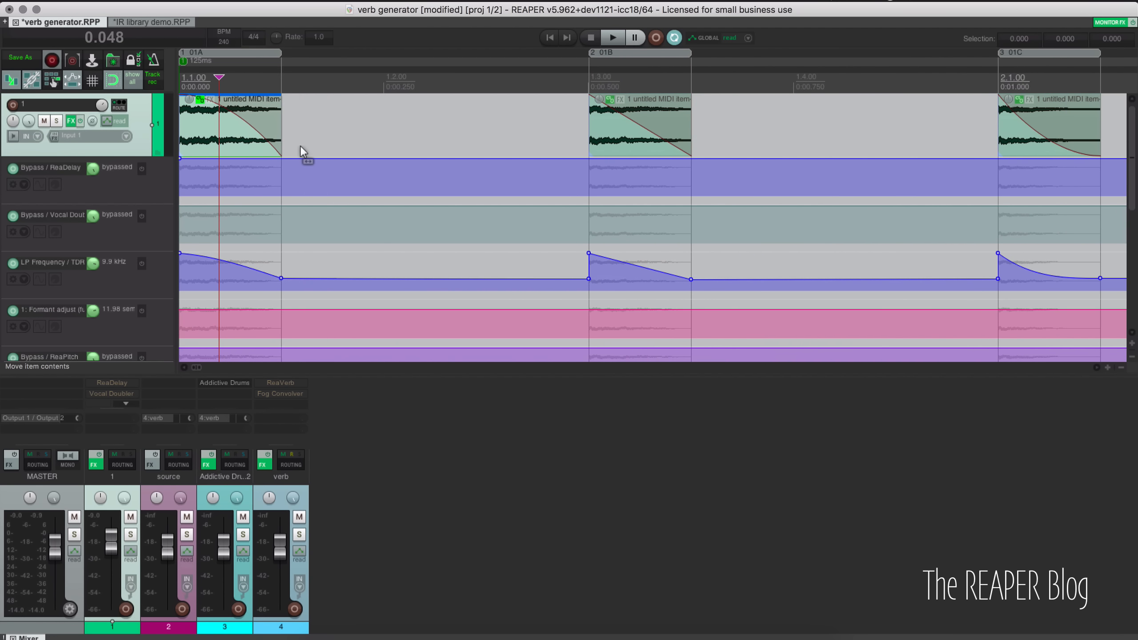
pyautogui.hscroll(5, 654, 131)
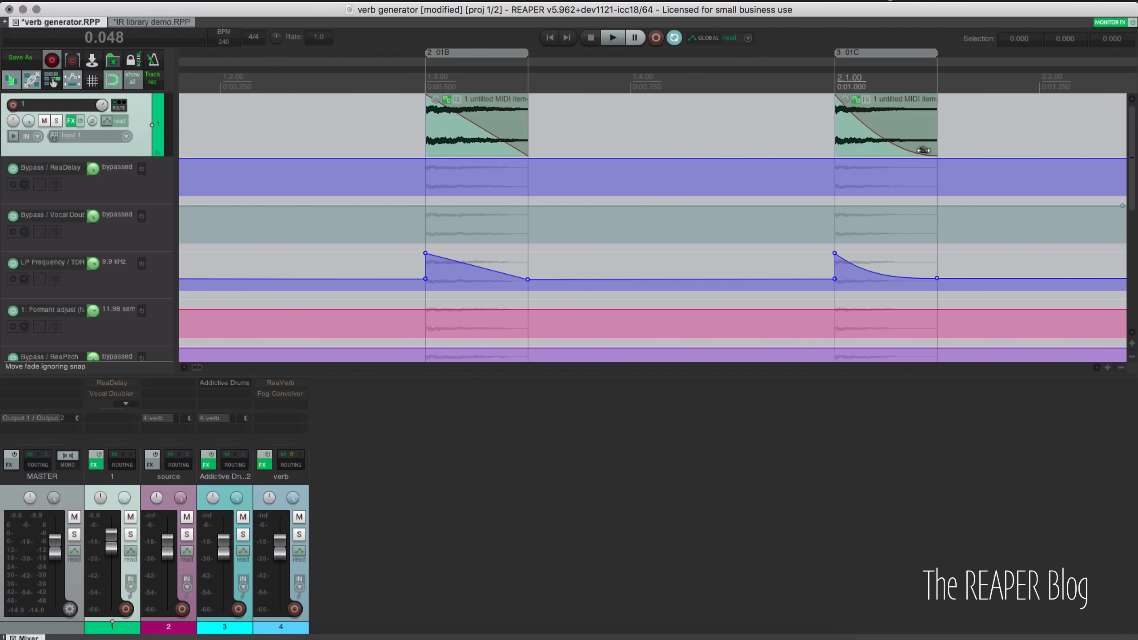
pyautogui.scroll(-3, 796, 199)
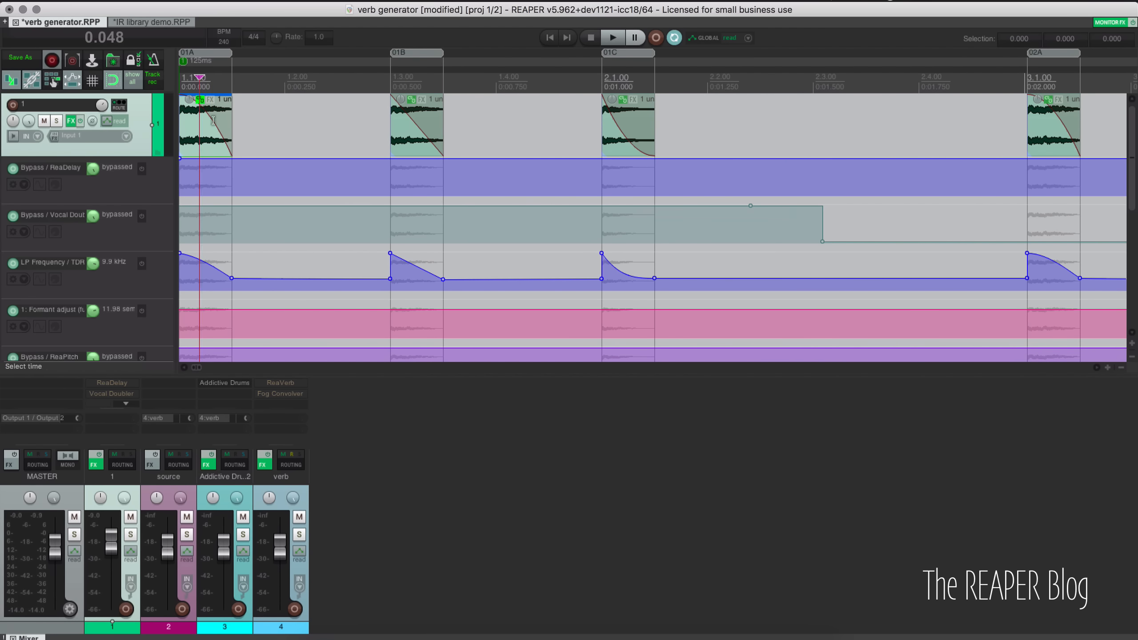
pyautogui.scroll(-6, 312, 157)
pyautogui.scroll(-5, 311, 157)
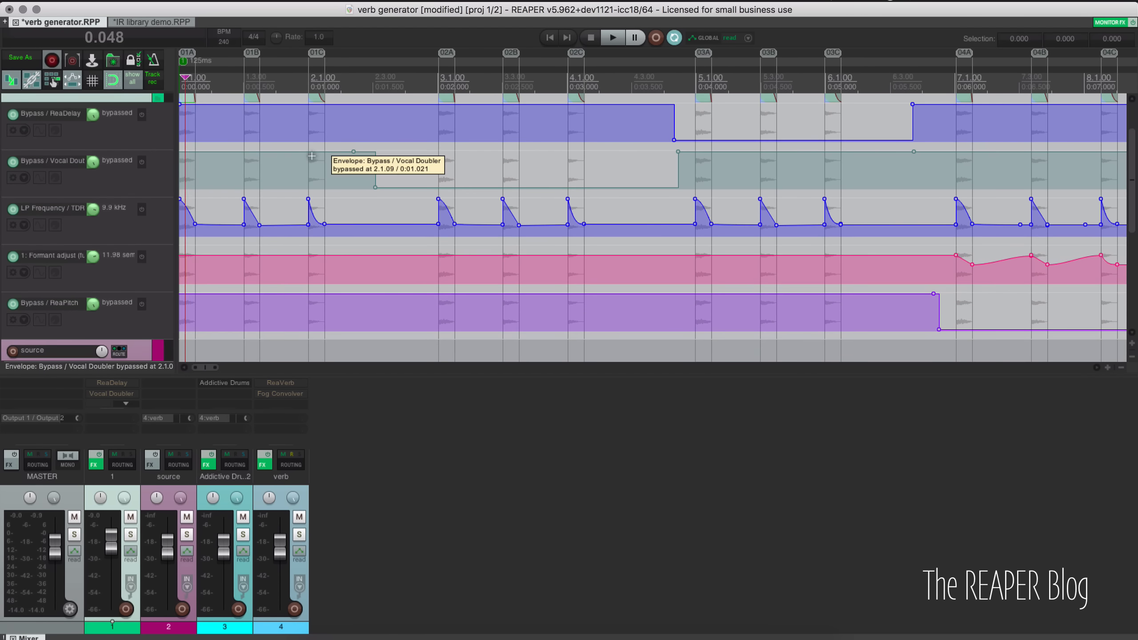
# Step: Place the edit cursor just before item 02A and inspect the Vocal Doubler effect on track 1
pyautogui.scroll(3, 312, 155)
pyautogui.hscroll(3, 313, 155)
pyautogui.hscroll(8, 313, 160)
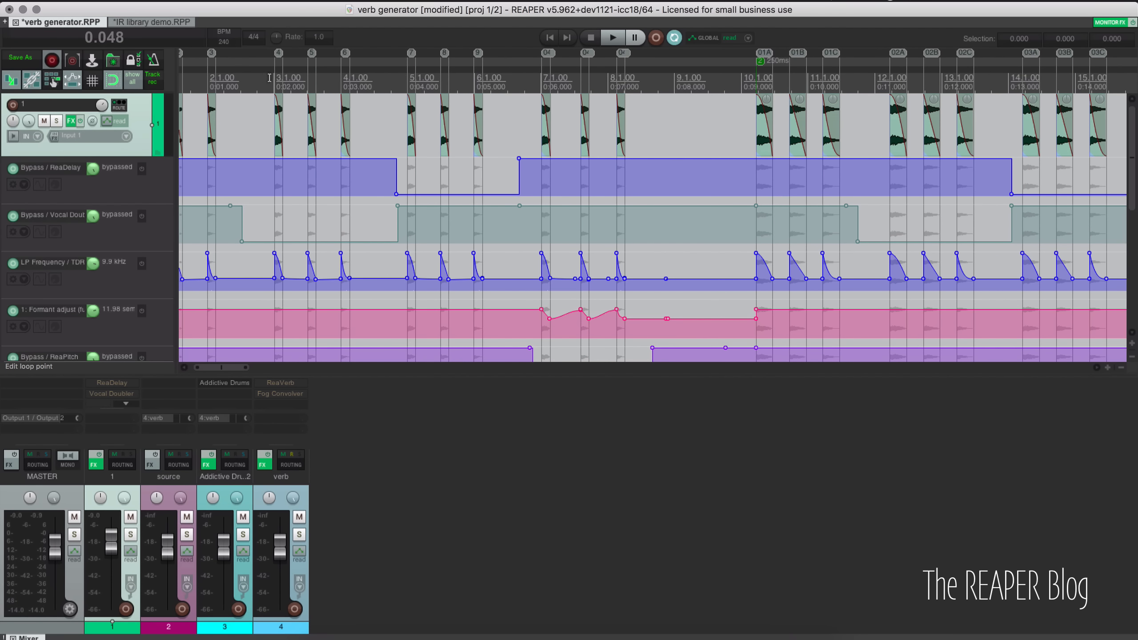
pyautogui.click(270, 78)
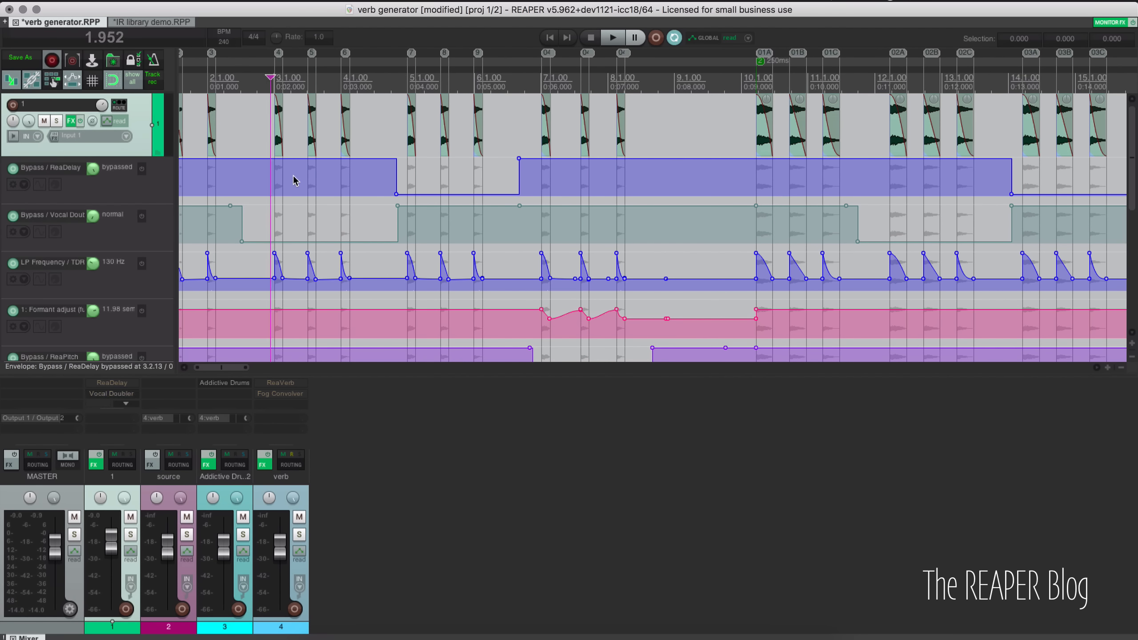
pyautogui.click(115, 393)
pyautogui.click(115, 393)
pyautogui.click(118, 392)
pyautogui.click(452, 98)
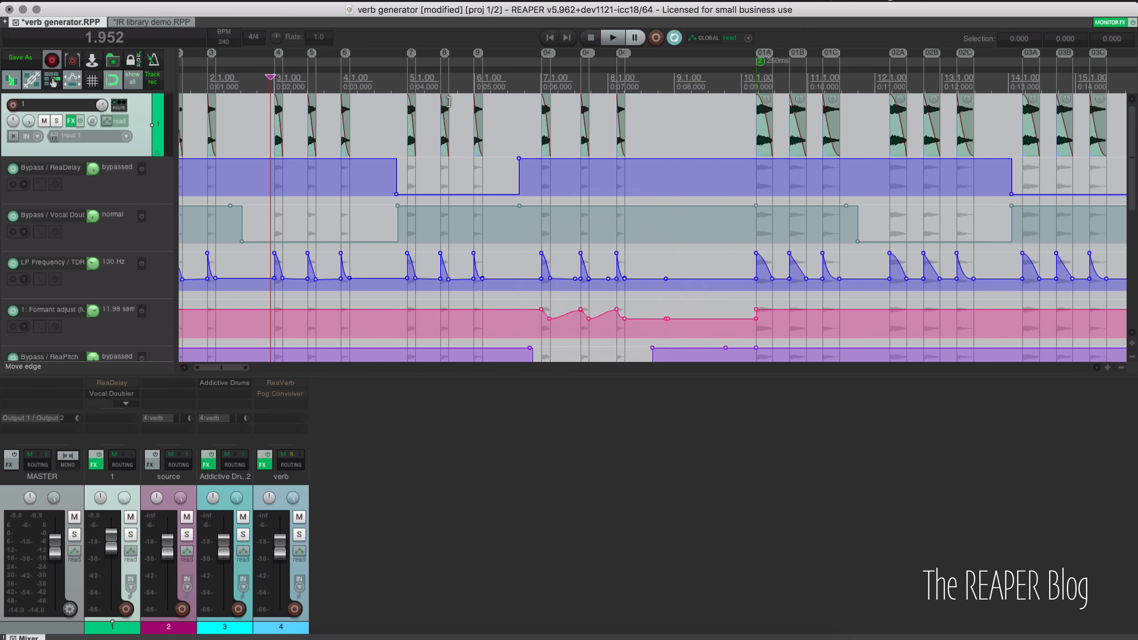
# Step: Play the 02A–02C item group from just before 3.1.00 to hear it with the Vocal Doubler active
pyautogui.scroll(8, 406, 96)
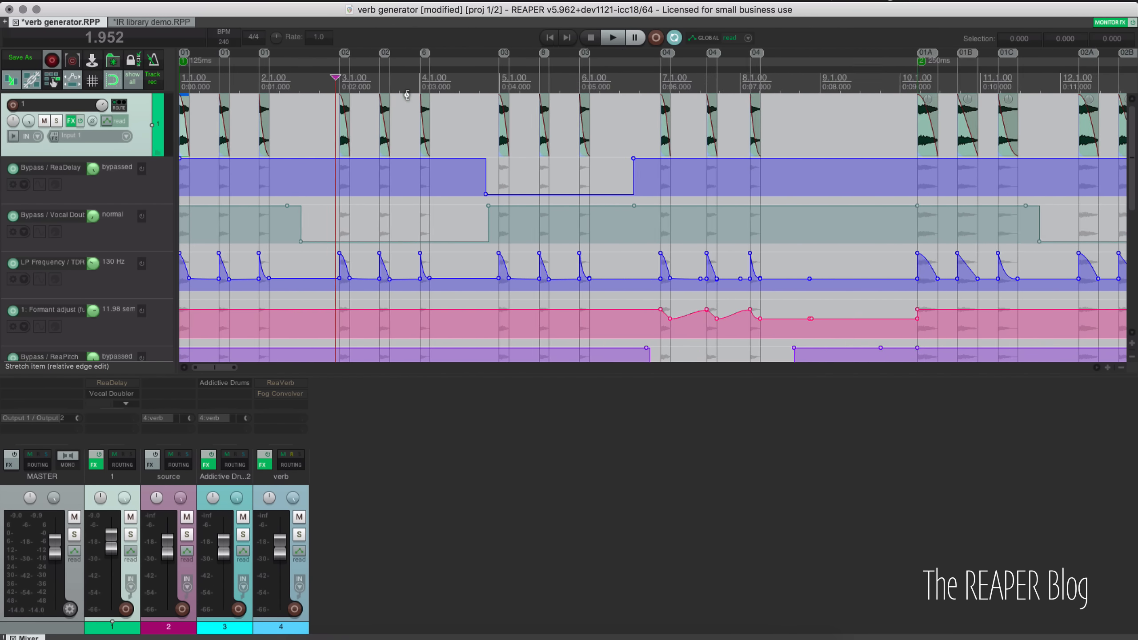
pyautogui.click(610, 84)
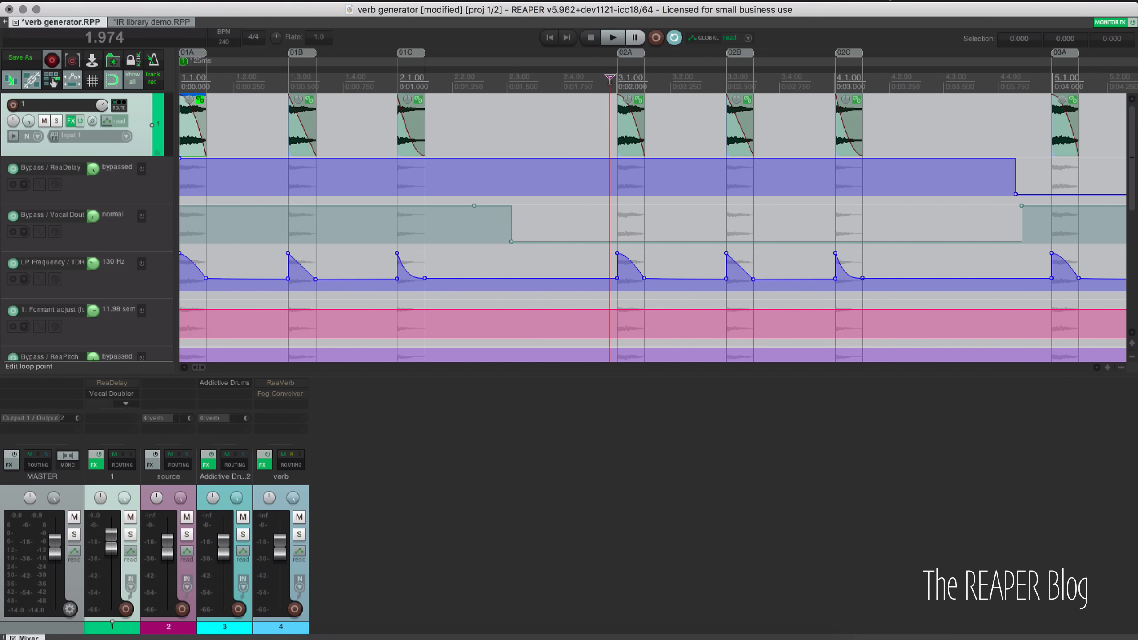
pyautogui.press('space')
pyautogui.press('space')
# Step: Inspect track 1's ReaDelay settings with the edit cursor just before item 03A, and play the 03A–03C group
pyautogui.hscroll(6, 610, 79)
pyautogui.click(597, 81)
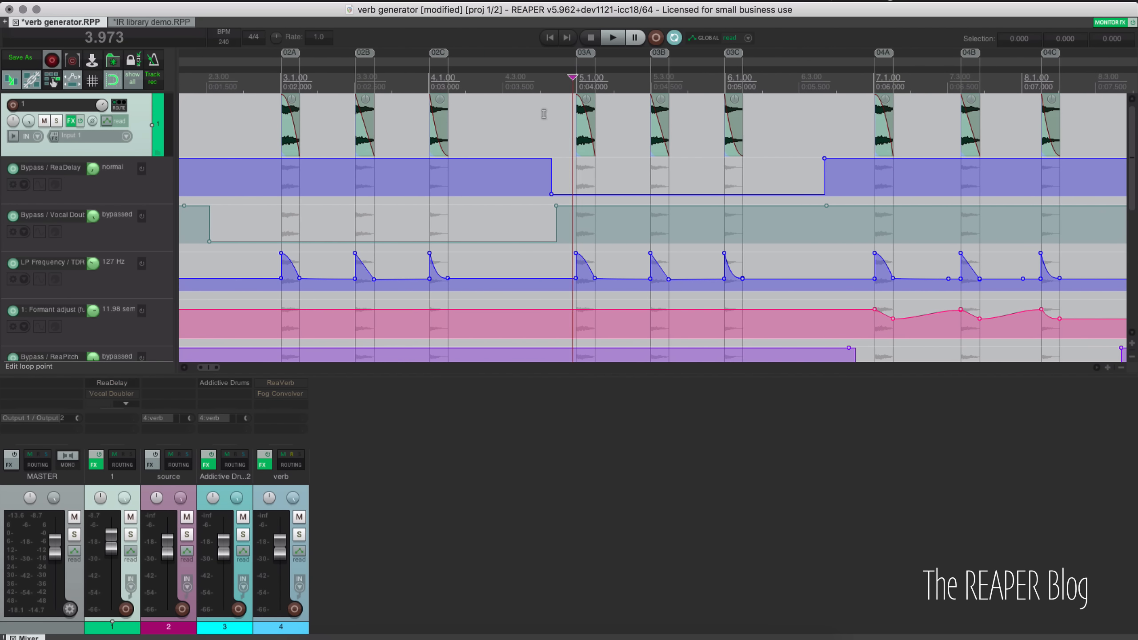
pyautogui.click(112, 384)
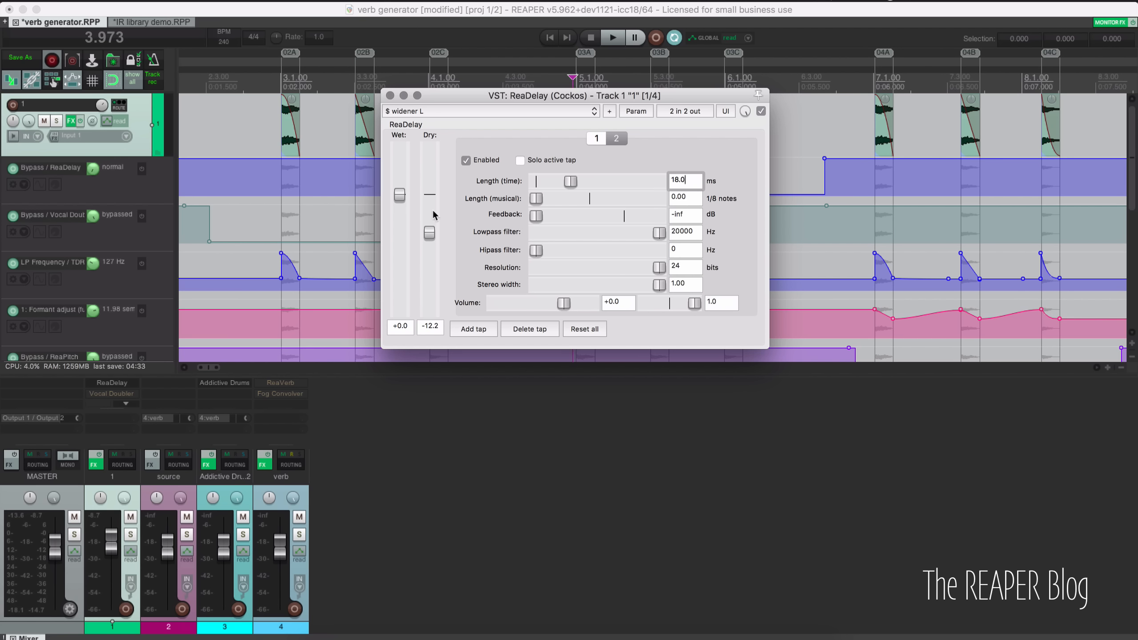
pyautogui.click(391, 96)
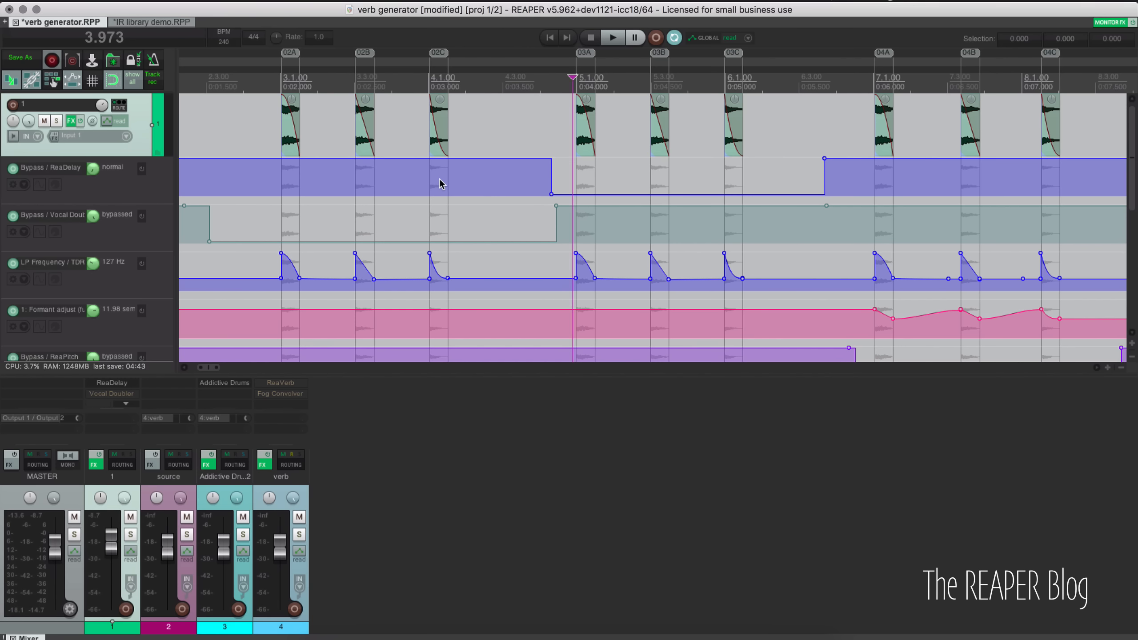
pyautogui.press('space')
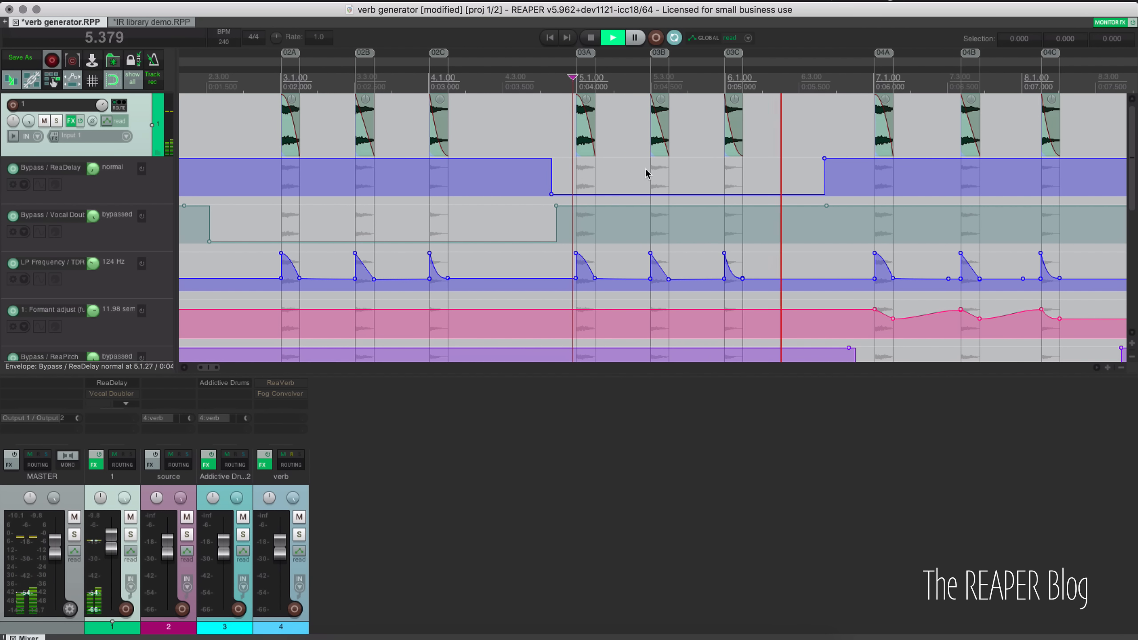
pyautogui.press('space')
# Step: Place the edit cursor just before item 04A, expand track 1's insert list in the mixer, and open ReaPitch clear of the envelopes
pyautogui.hscroll(10, 664, 173)
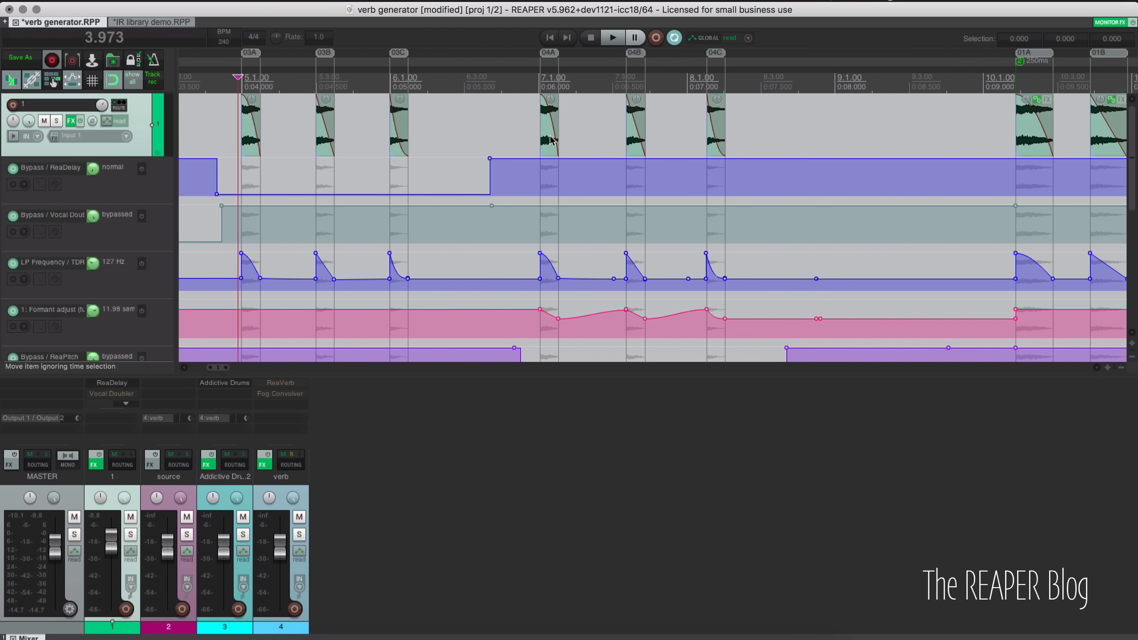
pyautogui.click(536, 135)
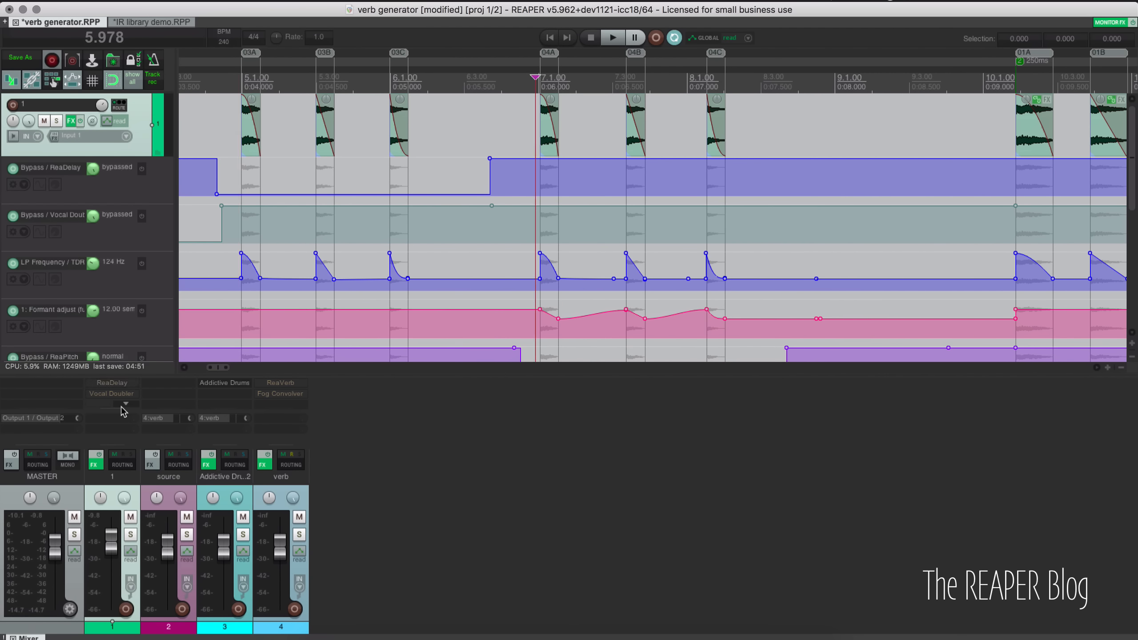
pyautogui.moveTo(119, 410); pyautogui.dragTo(116, 444)
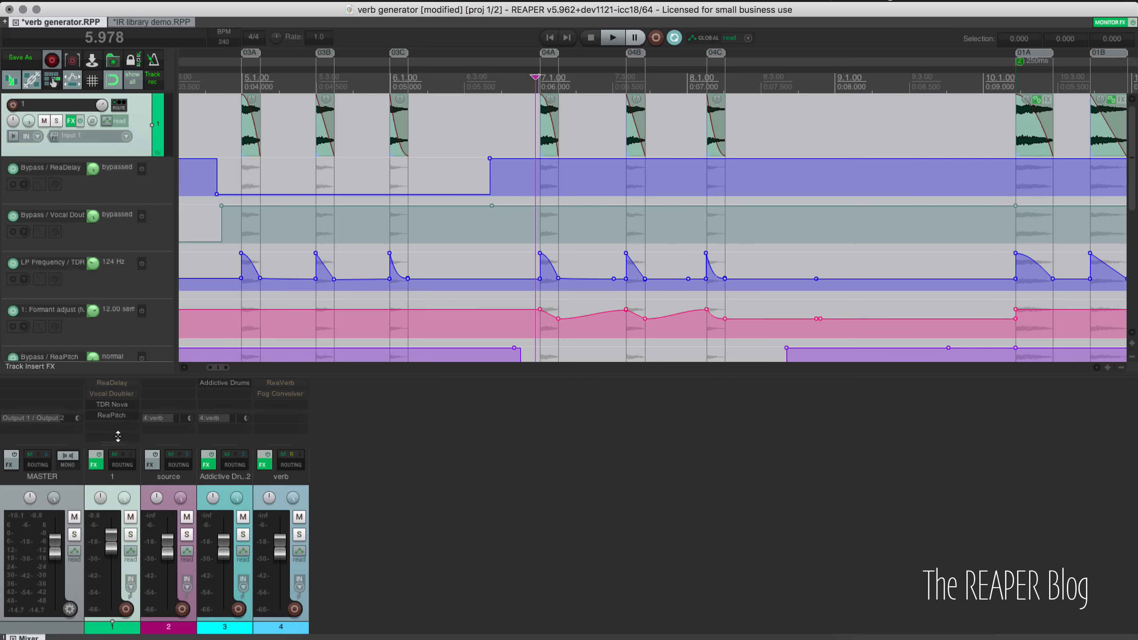
pyautogui.click(114, 415)
pyautogui.moveTo(832, 301); pyautogui.dragTo(447, 276)
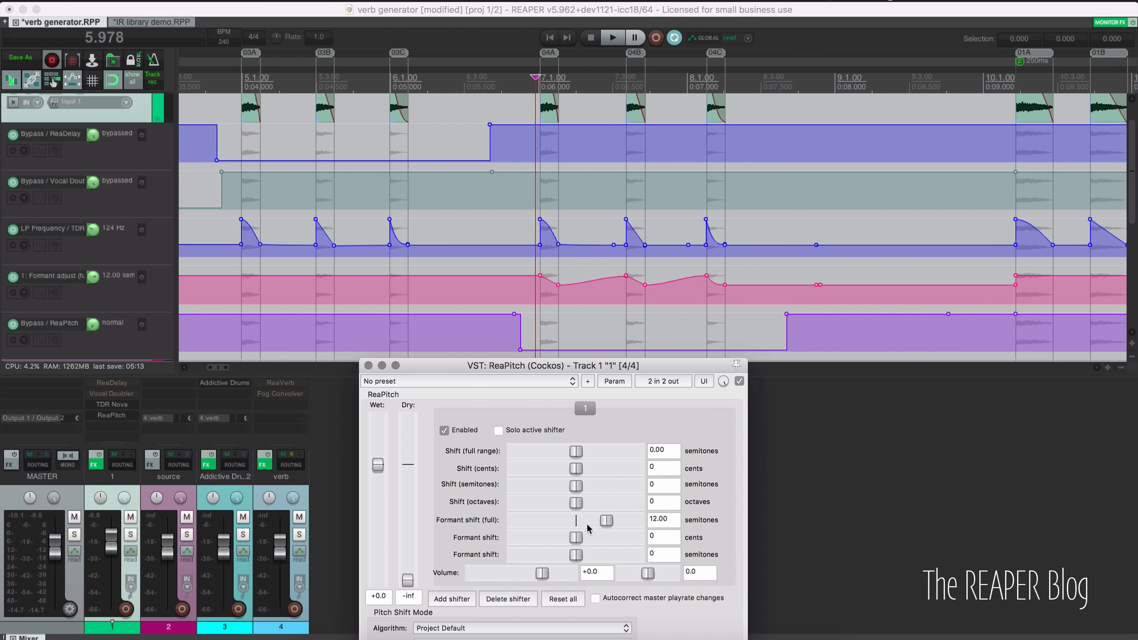
# Step: Play the 04A–04C item group while watching ReaPitch's formant shift follow its envelope
pyautogui.moveTo(515, 57); pyautogui.dragTo(537, 57)
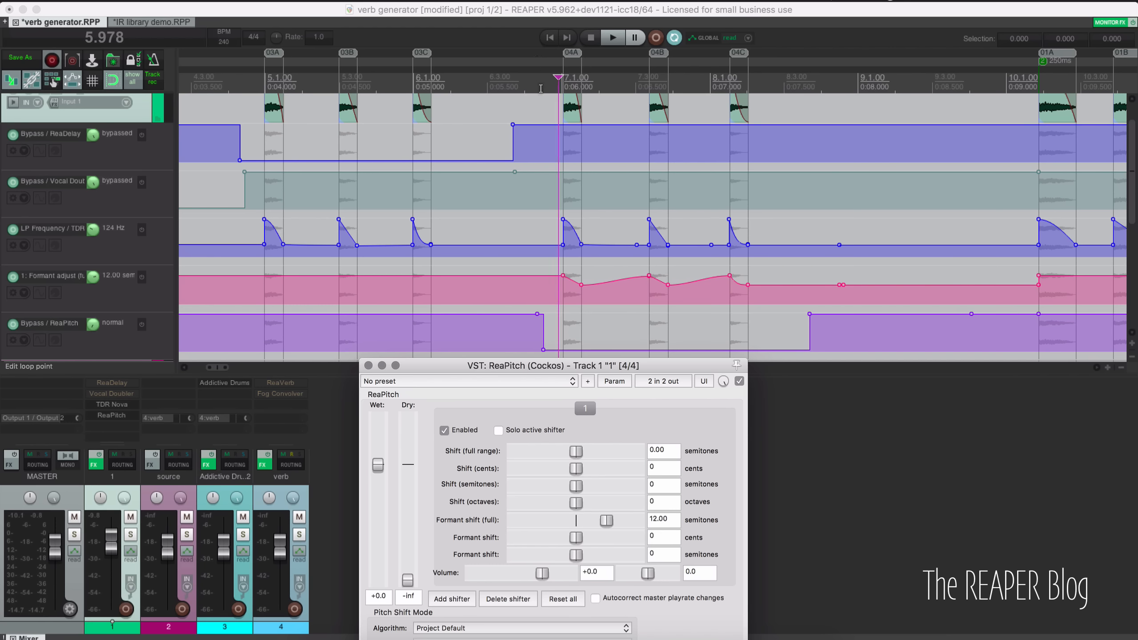
pyautogui.press('space')
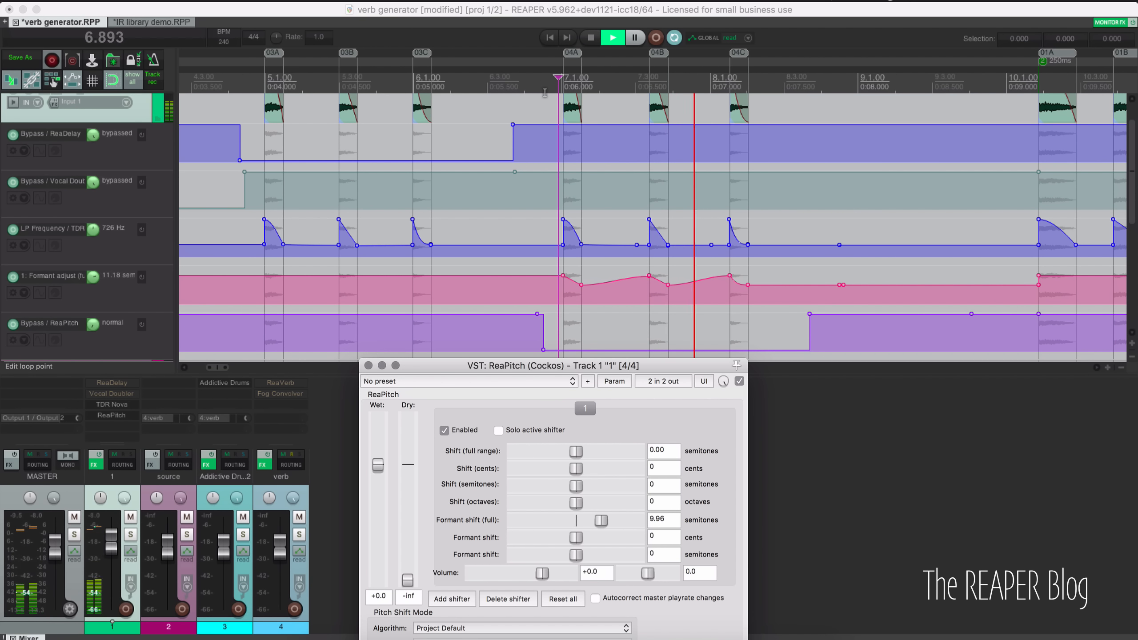
pyautogui.press('space')
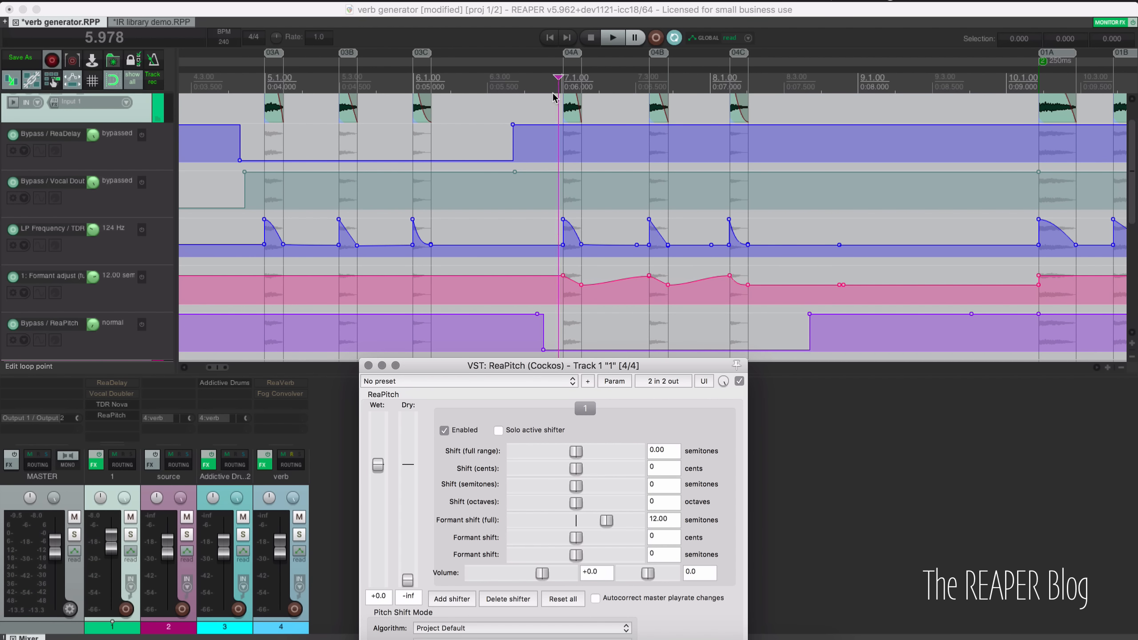
# Step: Mark the 125ms, 250ms and 500ms item groups in turn with a time selection, ending on the 500ms group
pyautogui.scroll(-8, 577, 170)
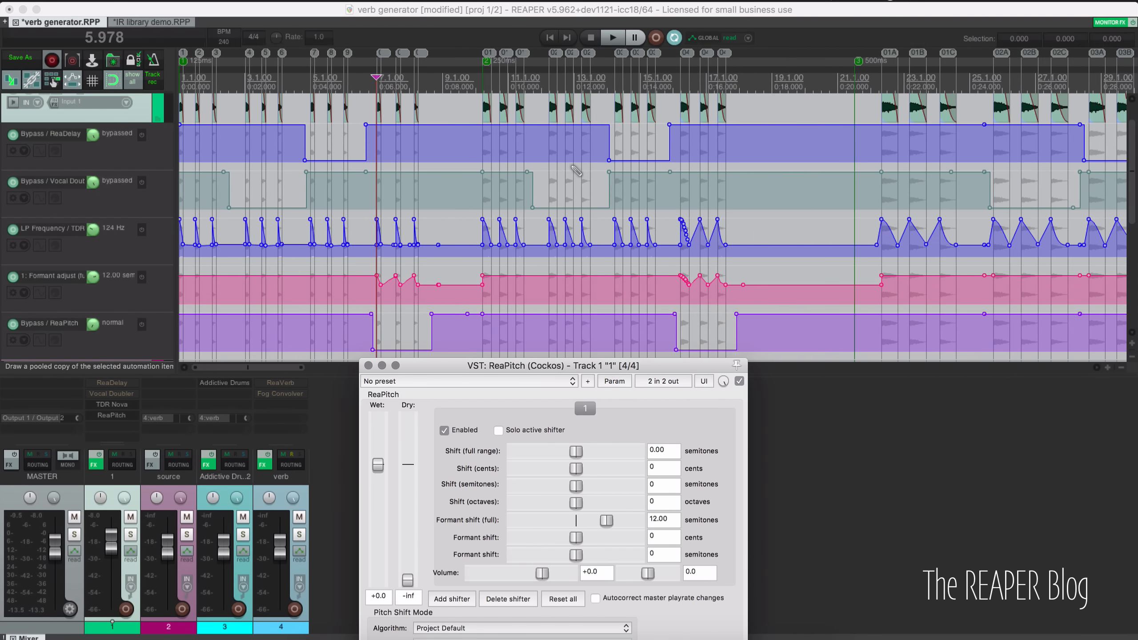
pyautogui.scroll(-2, 577, 170)
pyautogui.moveTo(379, 87); pyautogui.dragTo(179, 88)
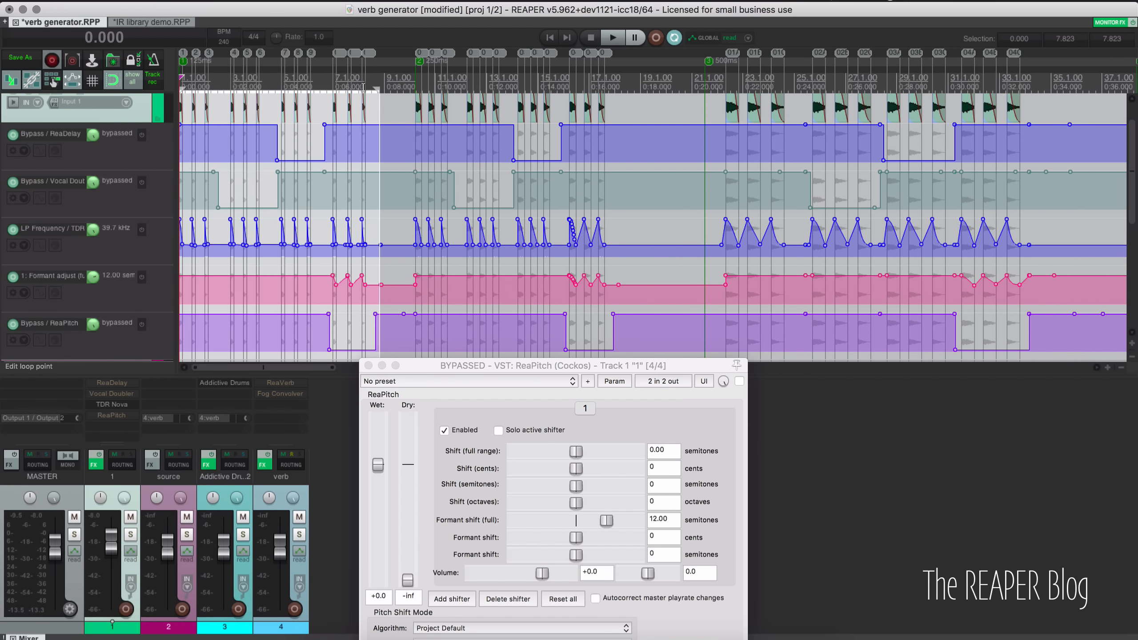
pyautogui.moveTo(404, 87); pyautogui.dragTo(617, 87)
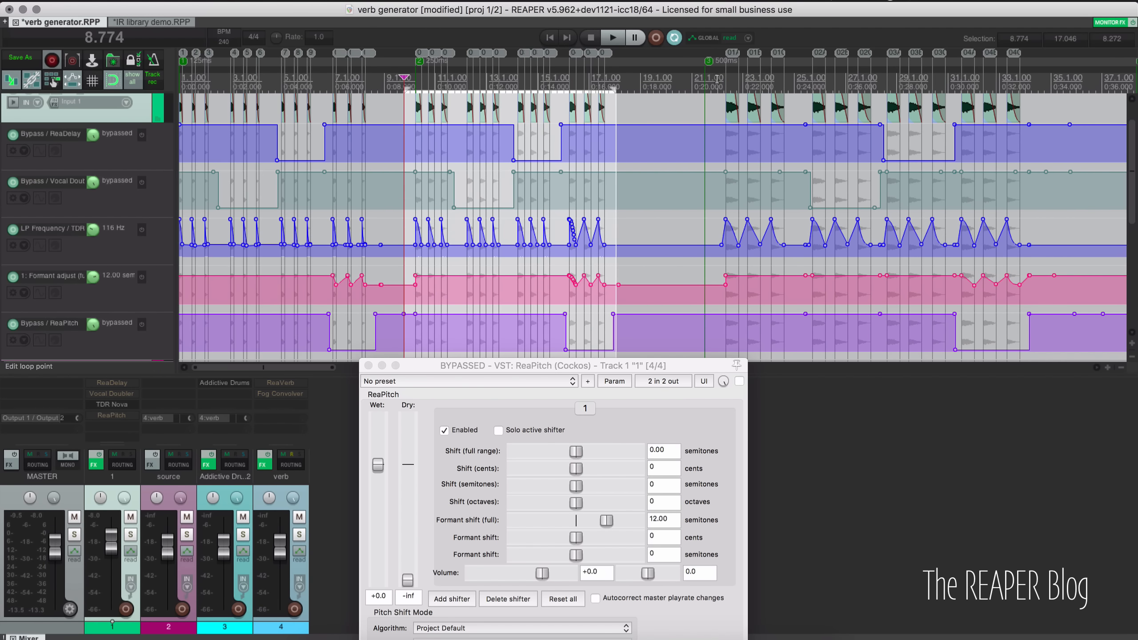
pyautogui.moveTo(719, 80); pyautogui.dragTo(1050, 90)
# Step: Examine the items and envelopes of the 1-second group that follows the 500ms group
pyautogui.hscroll(10, 1046, 90)
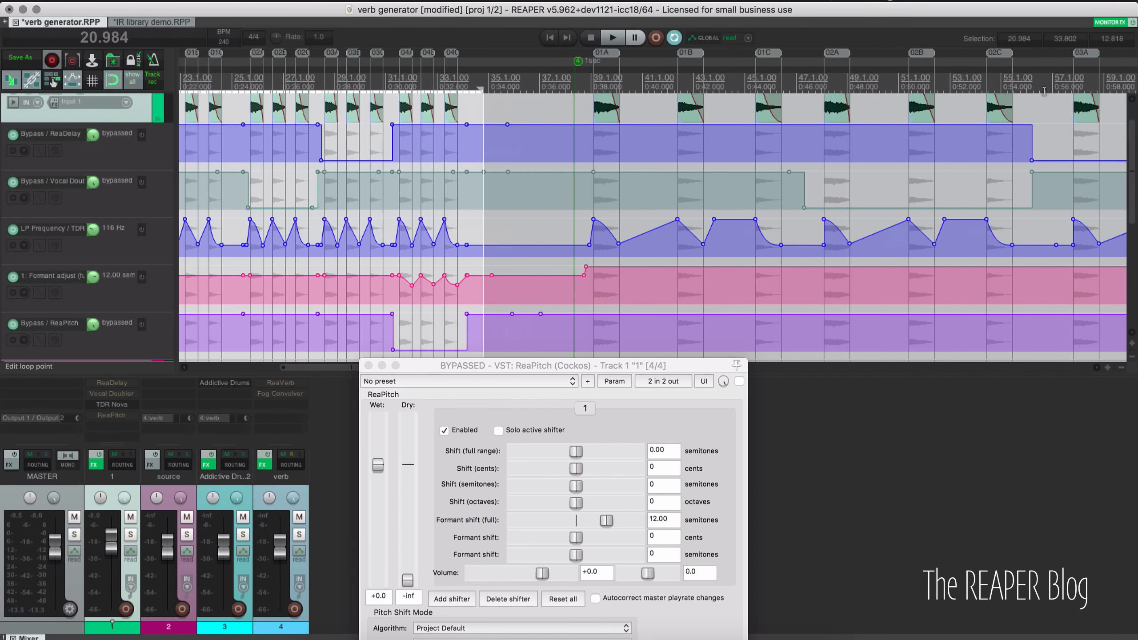
pyautogui.hscroll(3, 985, 108)
pyautogui.scroll(-4, 867, 114)
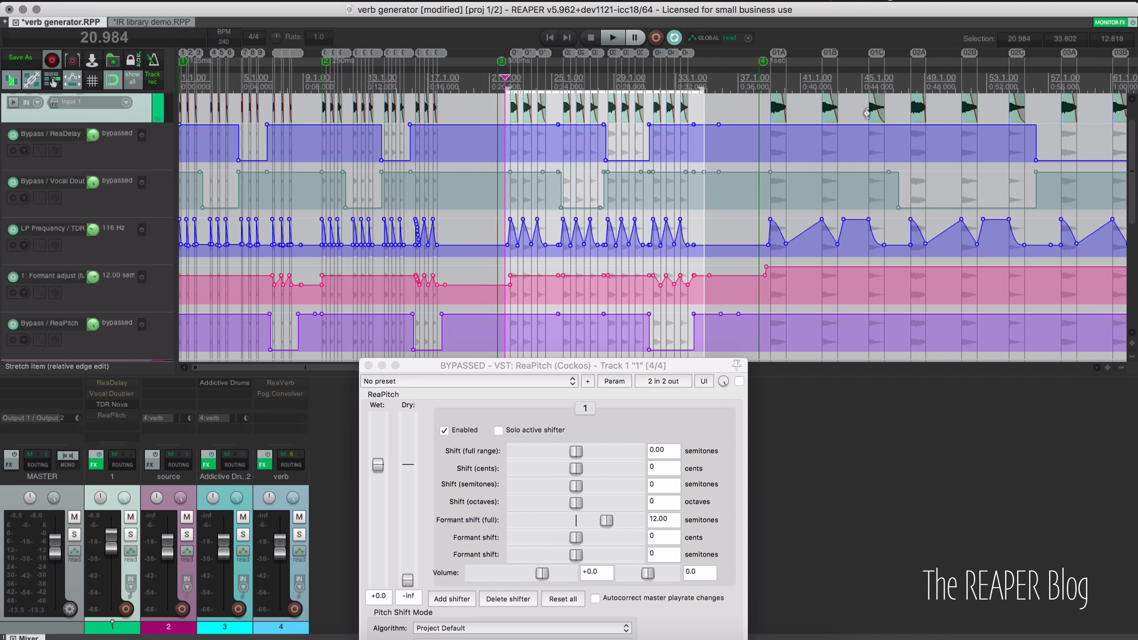
pyautogui.scroll(-3, 867, 113)
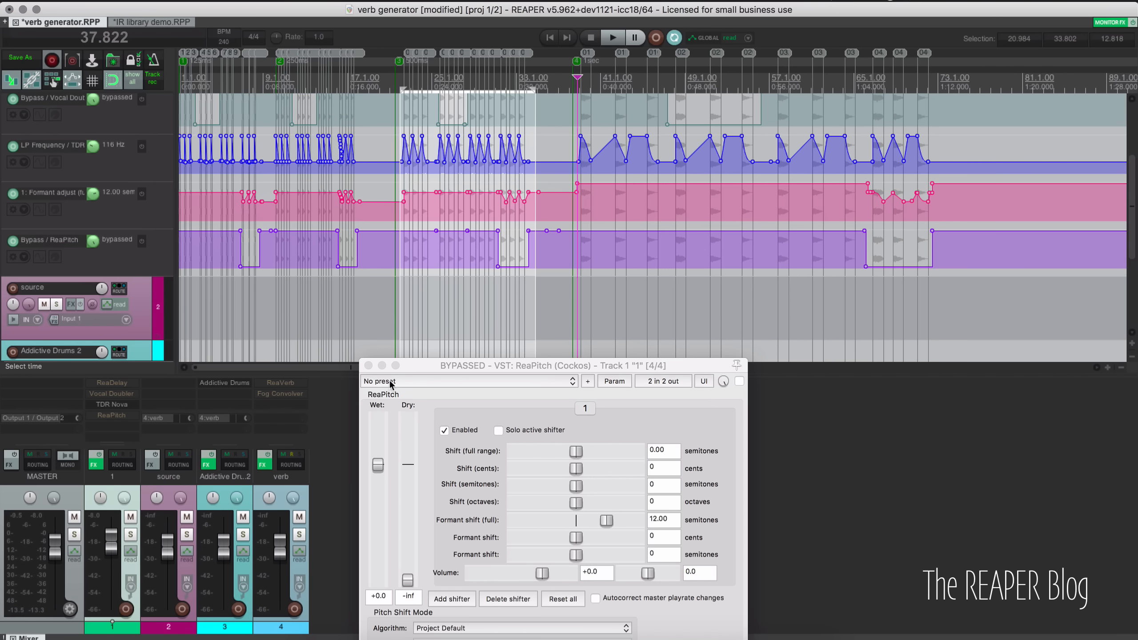
# Step: Close the ReaPitch window and switch to the IR library demo project, showing its tracks from track 1
pyautogui.click(369, 366)
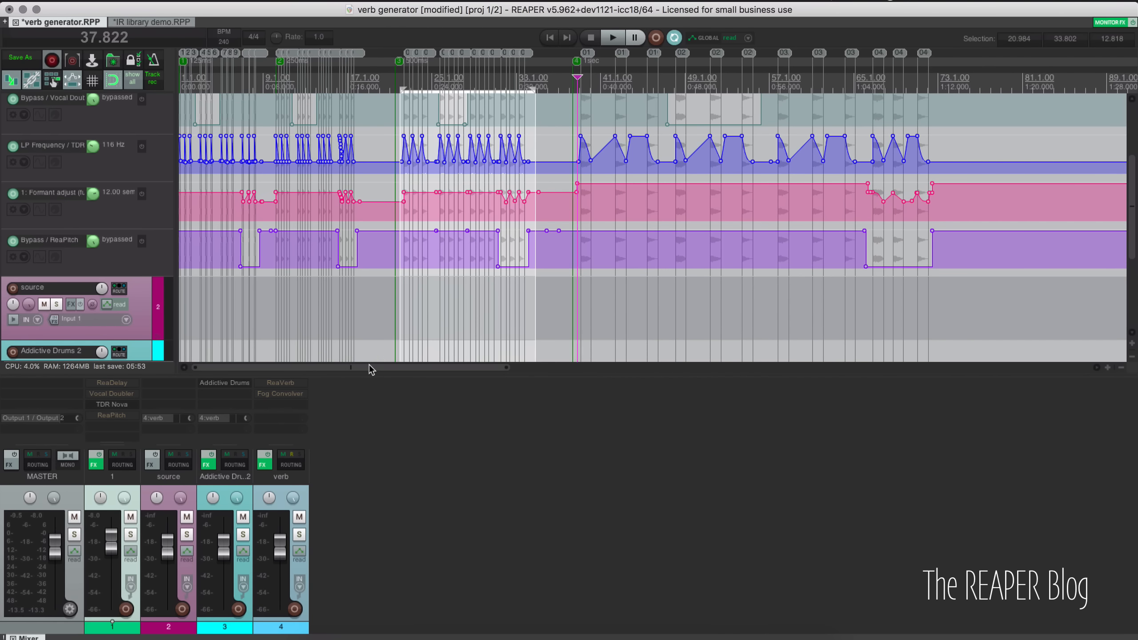
pyautogui.click(166, 23)
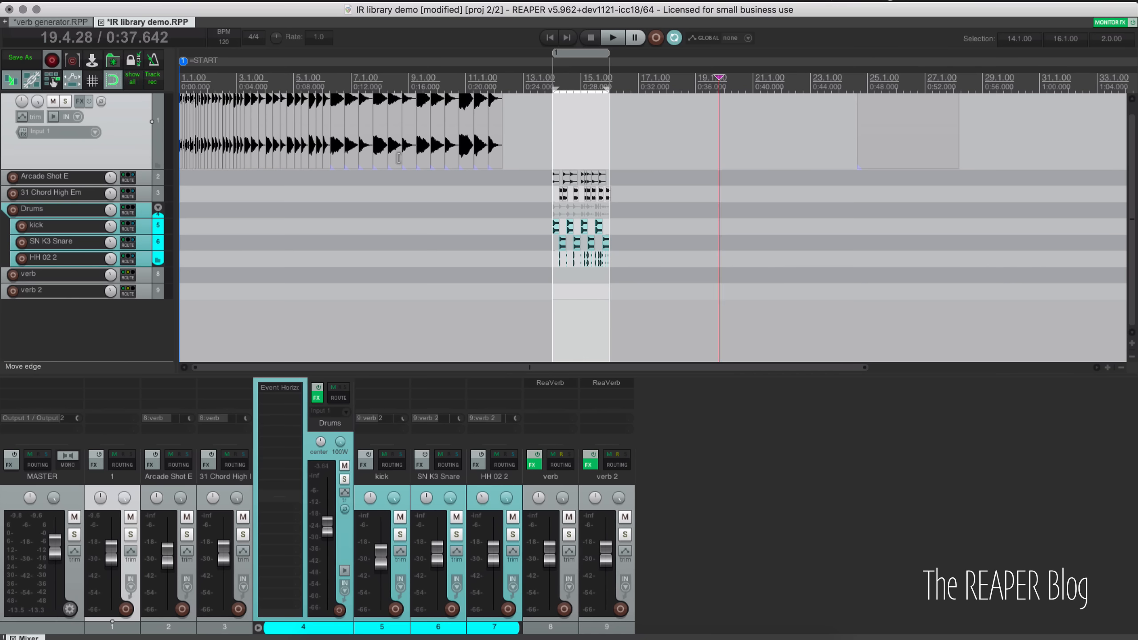
pyautogui.click(320, 209)
pyautogui.scroll(1, 403, 149)
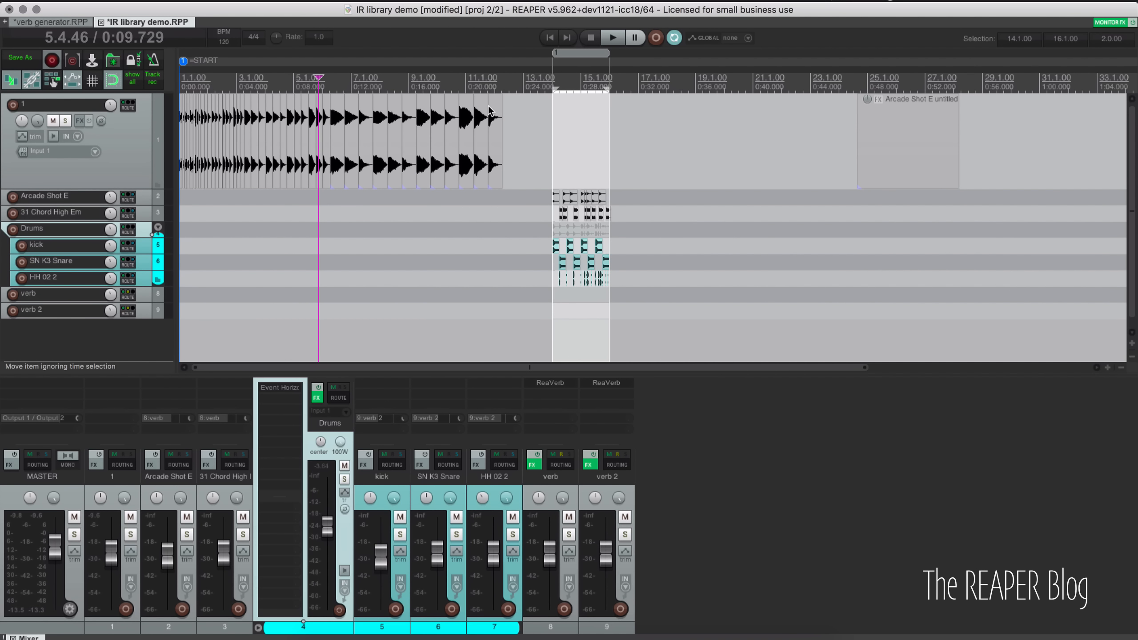
# Step: Make a time selection over all impulse response items on track 1 and play through them
pyautogui.moveTo(506, 86); pyautogui.dragTo(178, 90)
pyautogui.scroll(5, 228, 141)
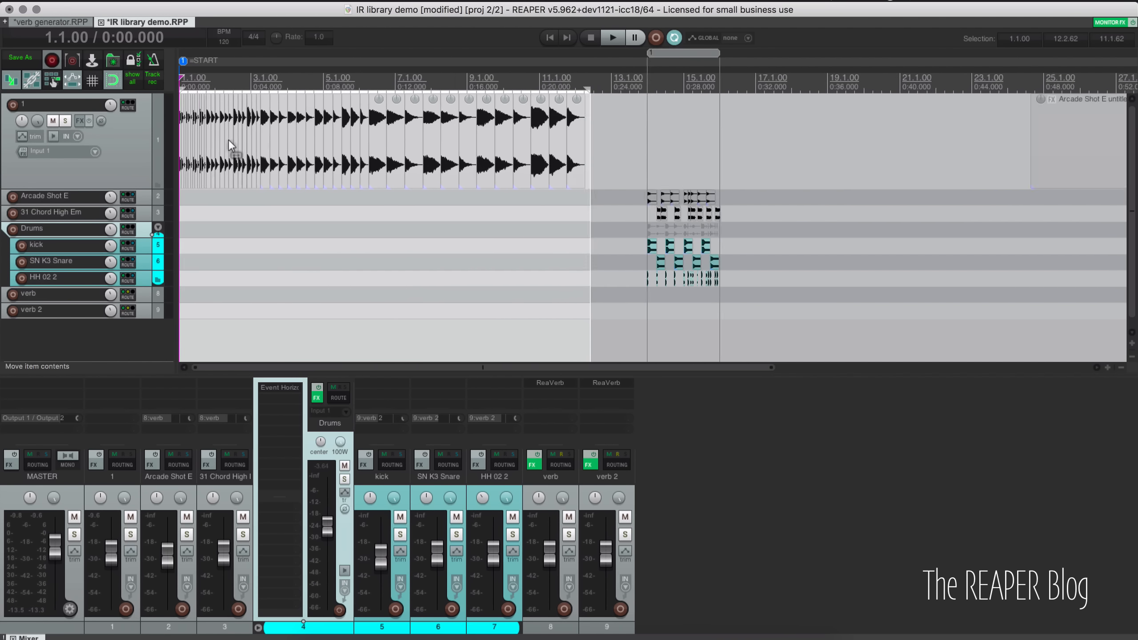
pyautogui.scroll(-2, 229, 140)
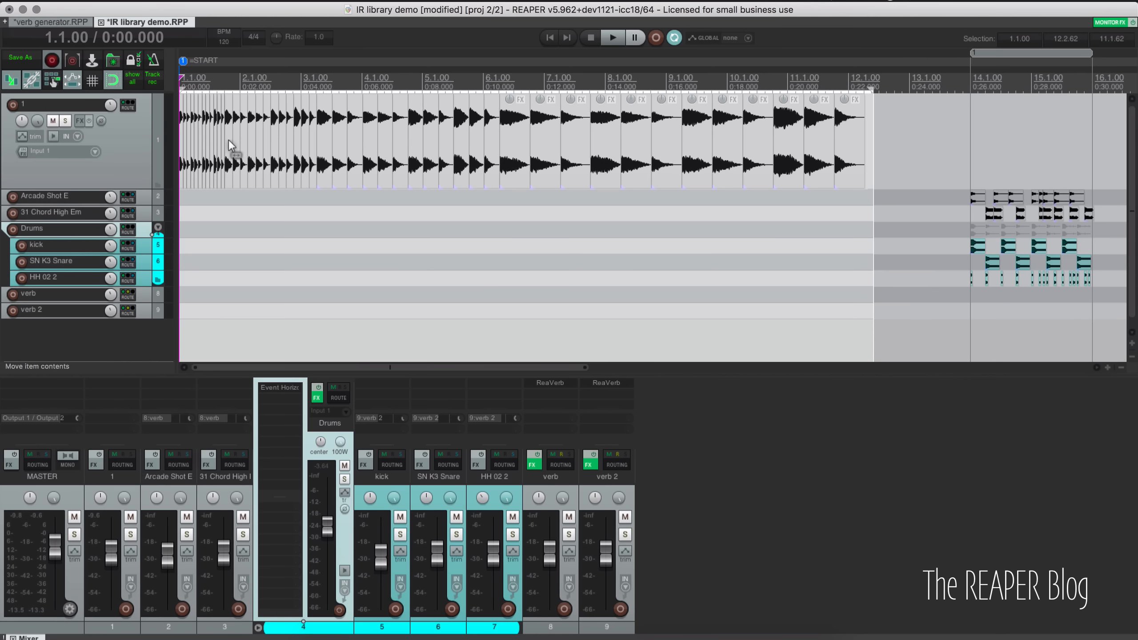
pyautogui.press('space')
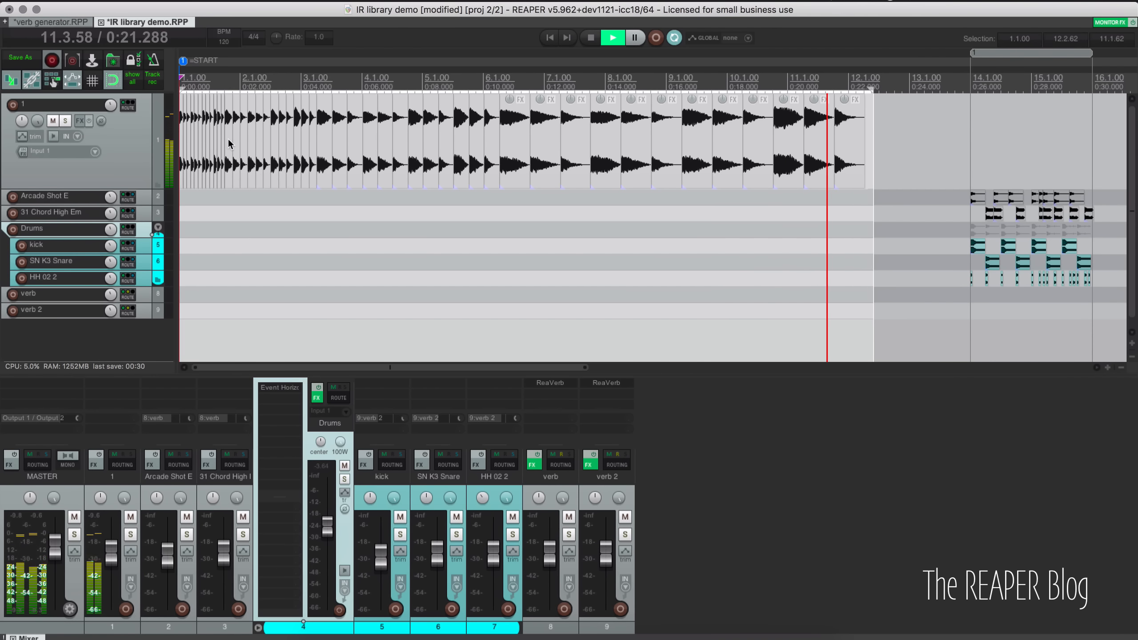
pyautogui.press('space')
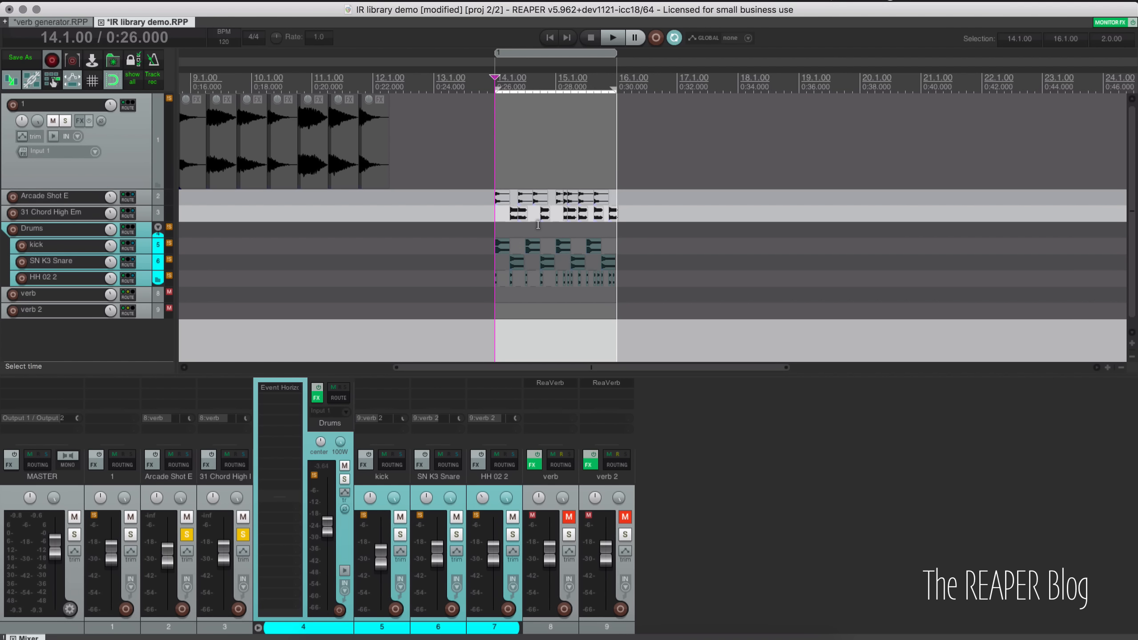
# Step: Play the soloed Arcade Shot E and 31 Chord High Em tracks over the 14.1.00–16.1.00 loop, and clear both solos
pyautogui.press('space')
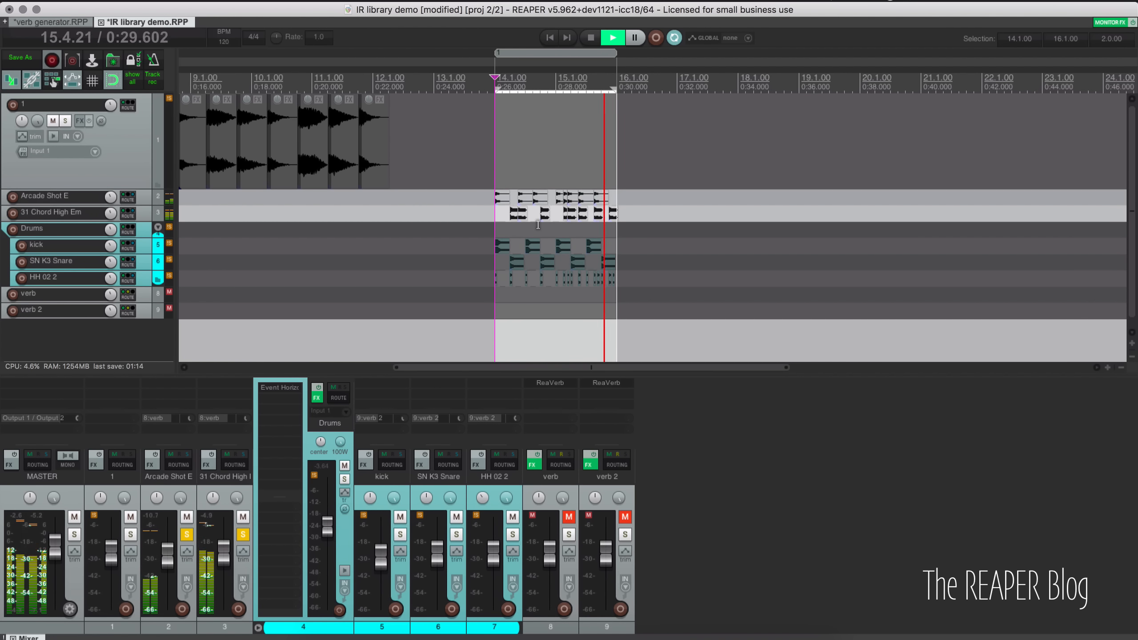
pyautogui.press('space')
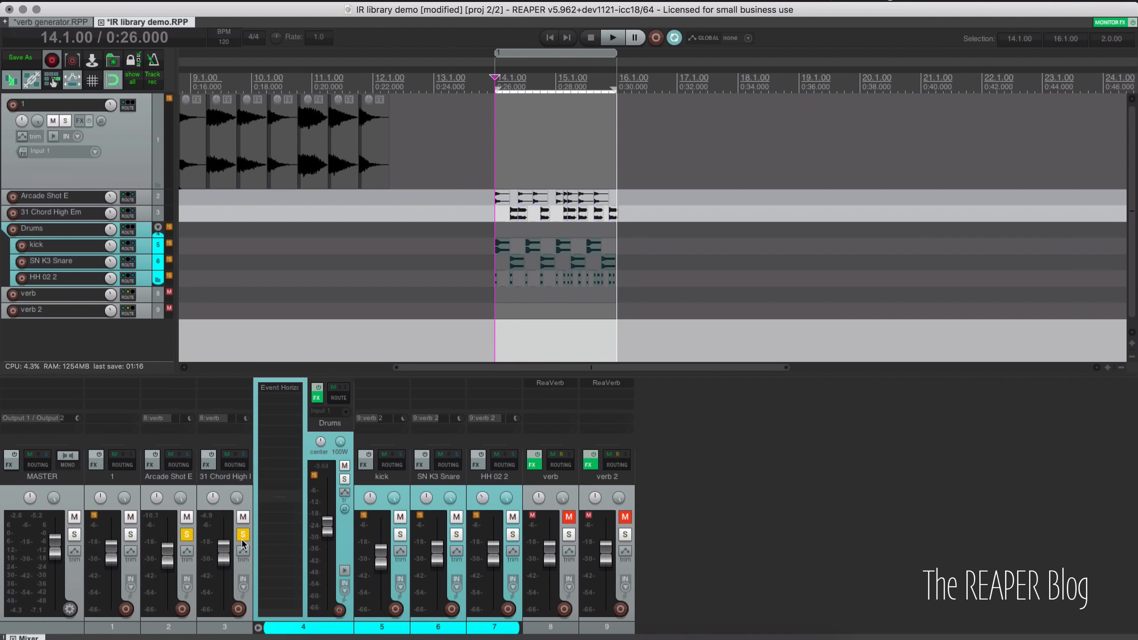
pyautogui.moveTo(245, 536); pyautogui.dragTo(179, 537)
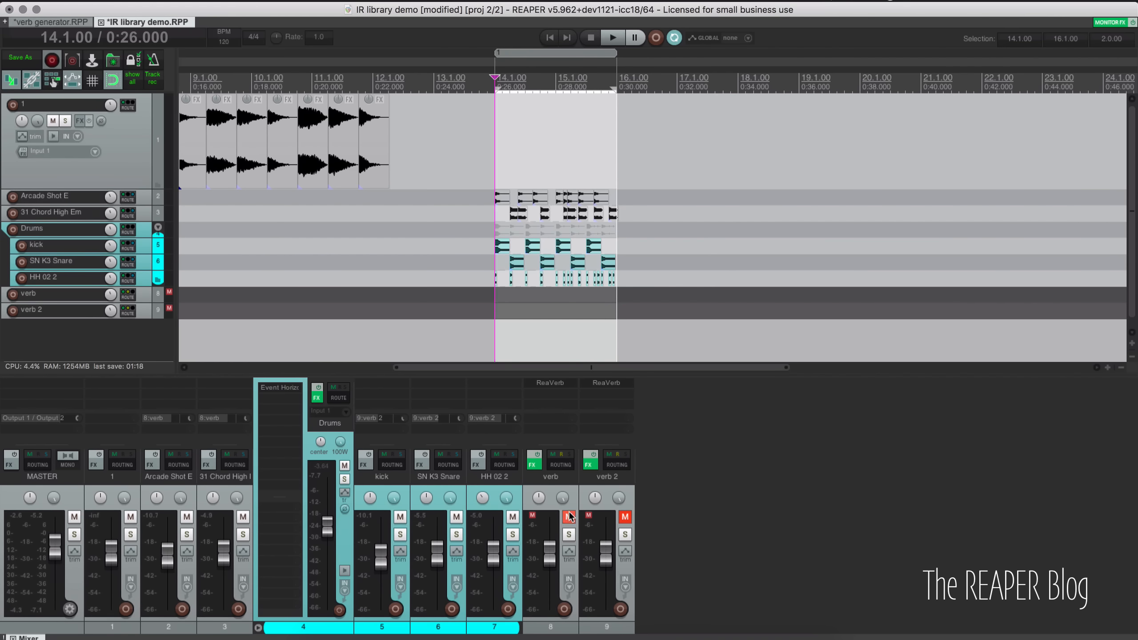
# Step: Solo the Drums folder track and play its loop without the verb tracks
pyautogui.click(344, 479)
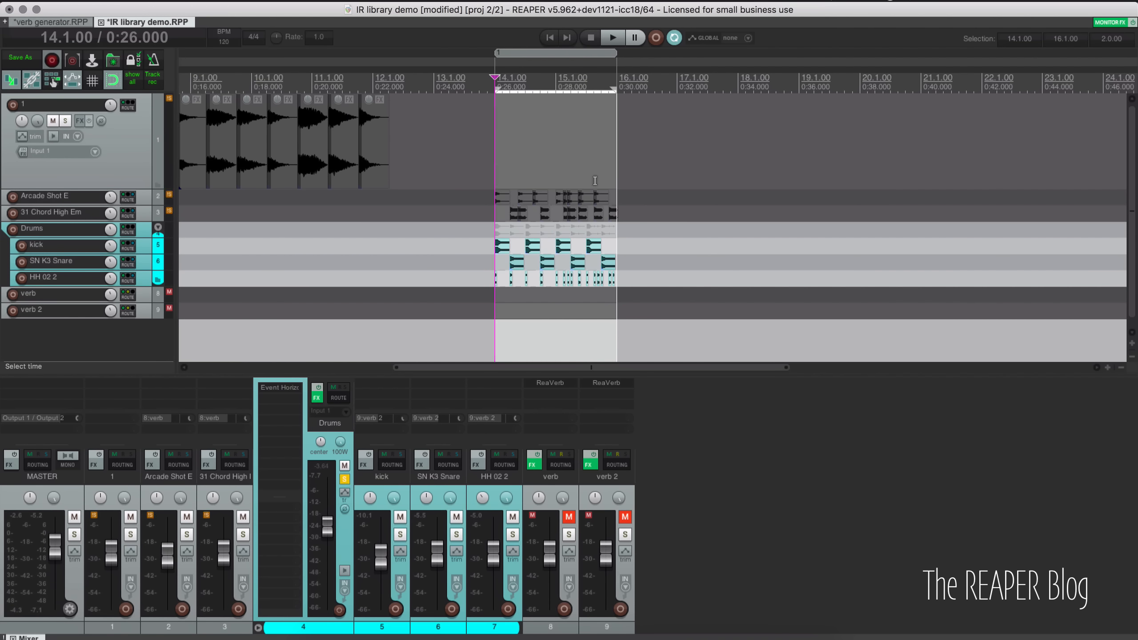
pyautogui.press('space')
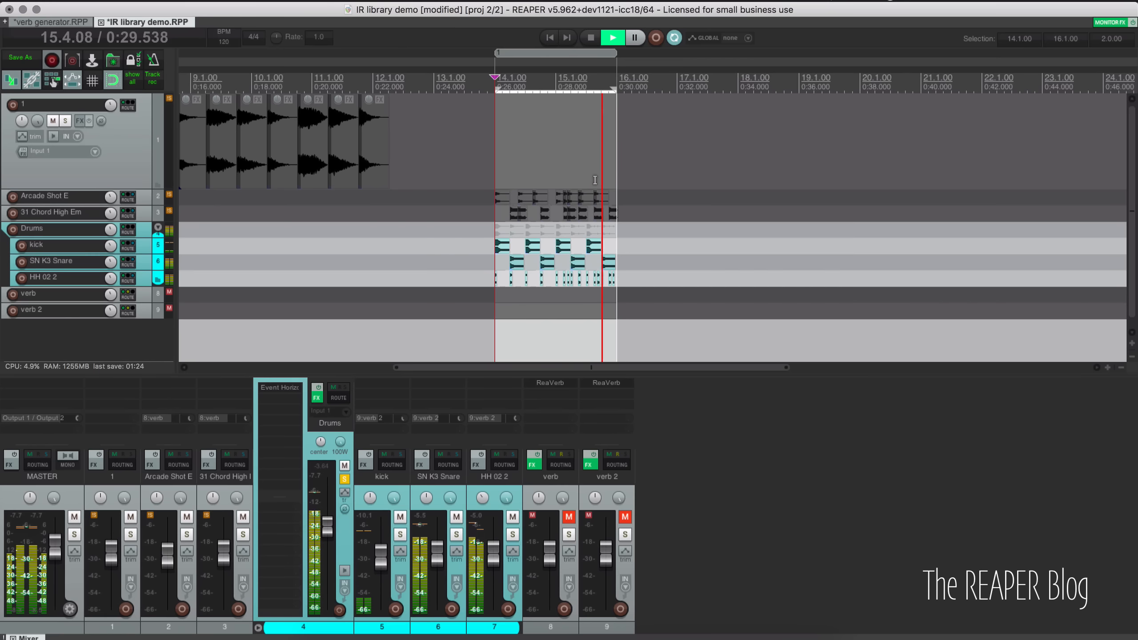
pyautogui.press('space')
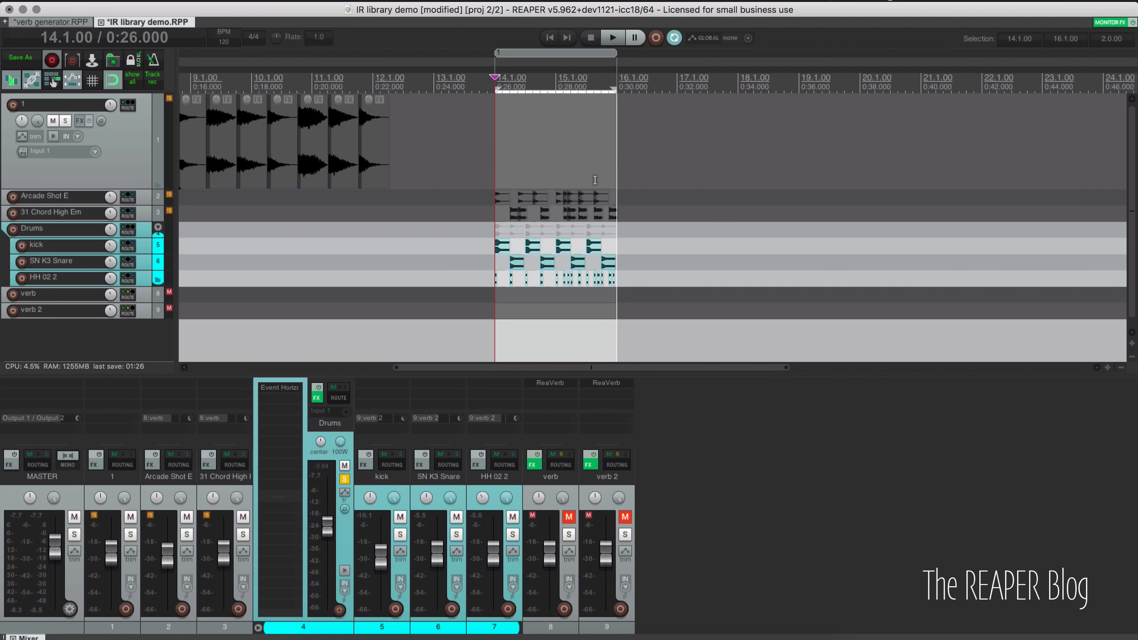
# Step: Enlarge the SN K3 Snare track and shorten its four snare items with fade-outs
pyautogui.scroll(-1, 550, 271)
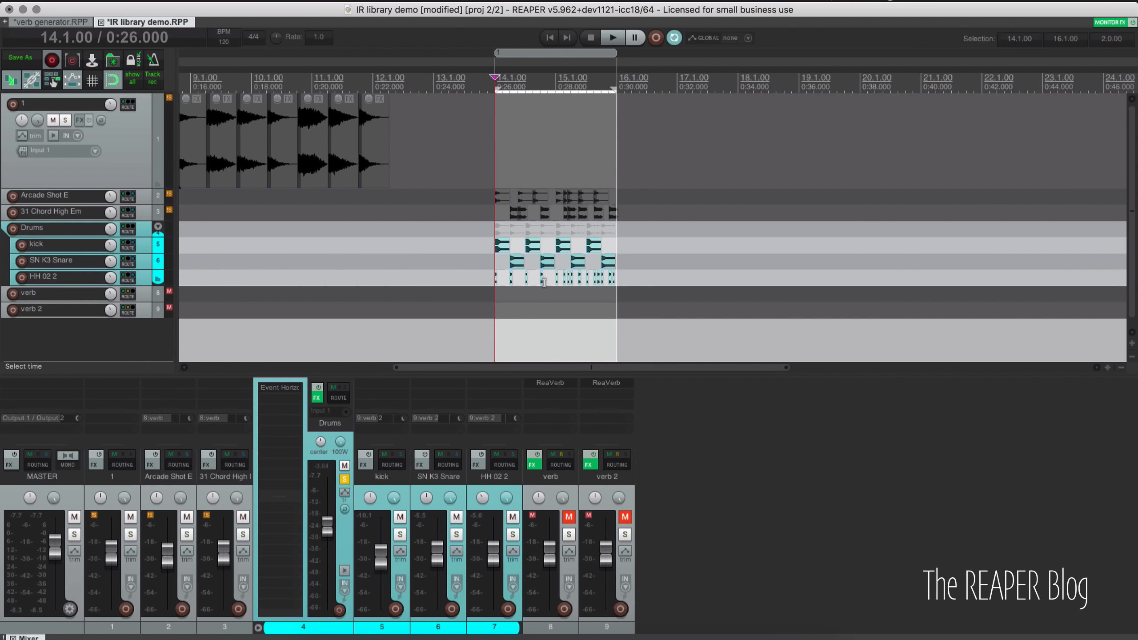
pyautogui.click(143, 262)
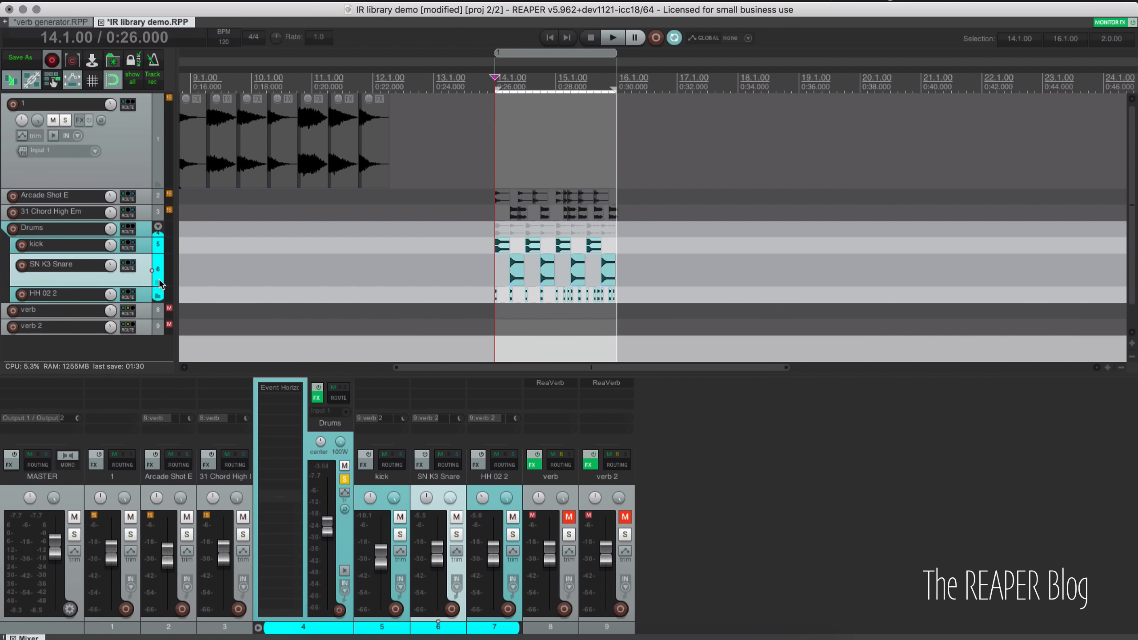
pyautogui.click(63, 281)
pyautogui.press('space')
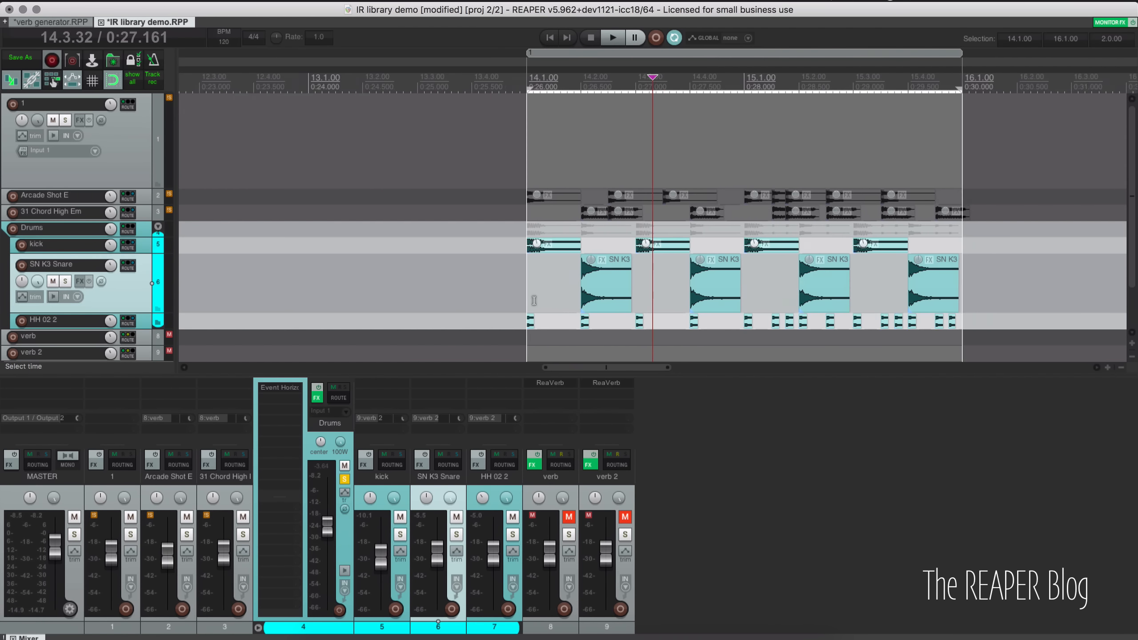
pyautogui.scroll(4, 534, 301)
pyautogui.hscroll(5, 534, 300)
pyautogui.scroll(-3, 534, 301)
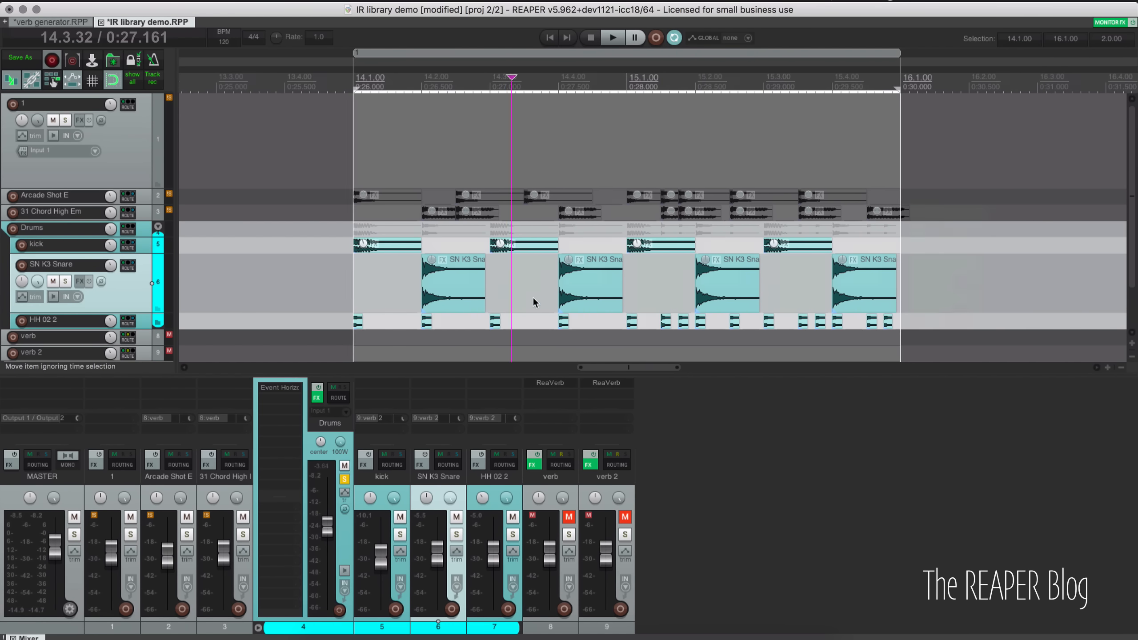
pyautogui.moveTo(435, 296); pyautogui.dragTo(818, 262)
# Step: Play the drum loop with the shortened snare hits, and clear the solo on the Drums folder
pyautogui.click(393, 289)
pyautogui.press('space')
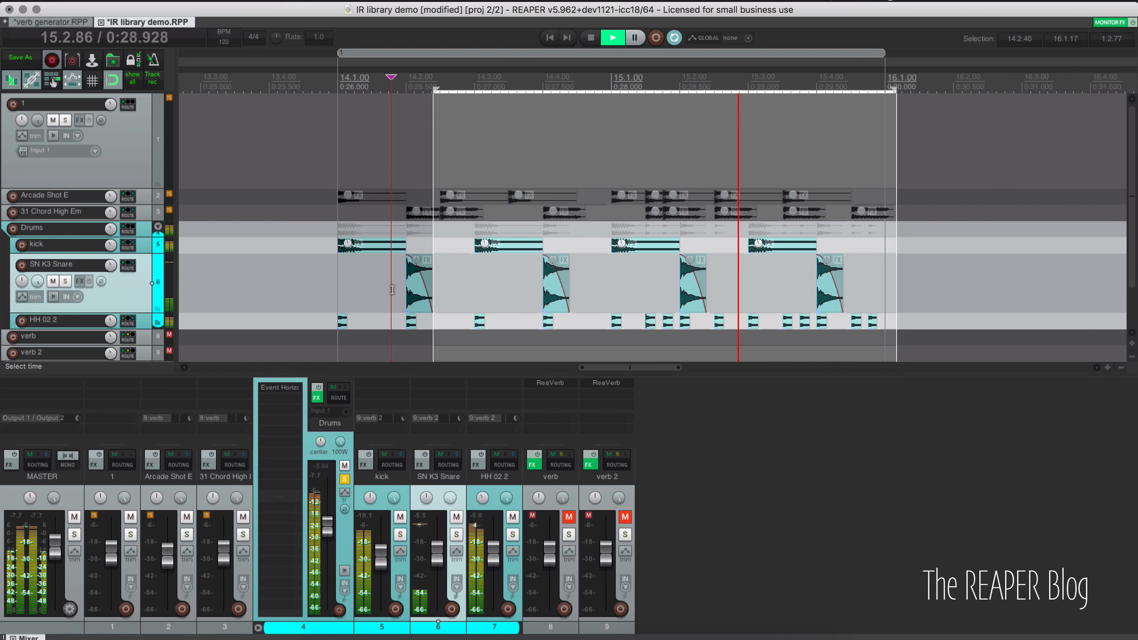
pyautogui.press('space')
pyautogui.hscroll(-5, 289, 298)
pyautogui.scroll(-1, 289, 298)
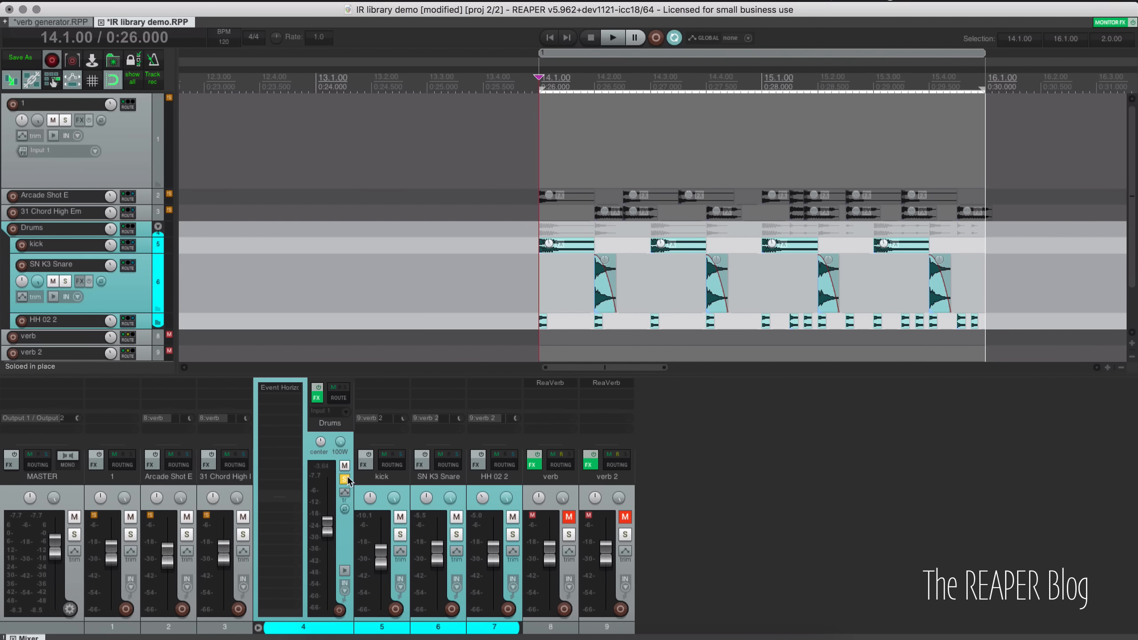
pyautogui.click(344, 480)
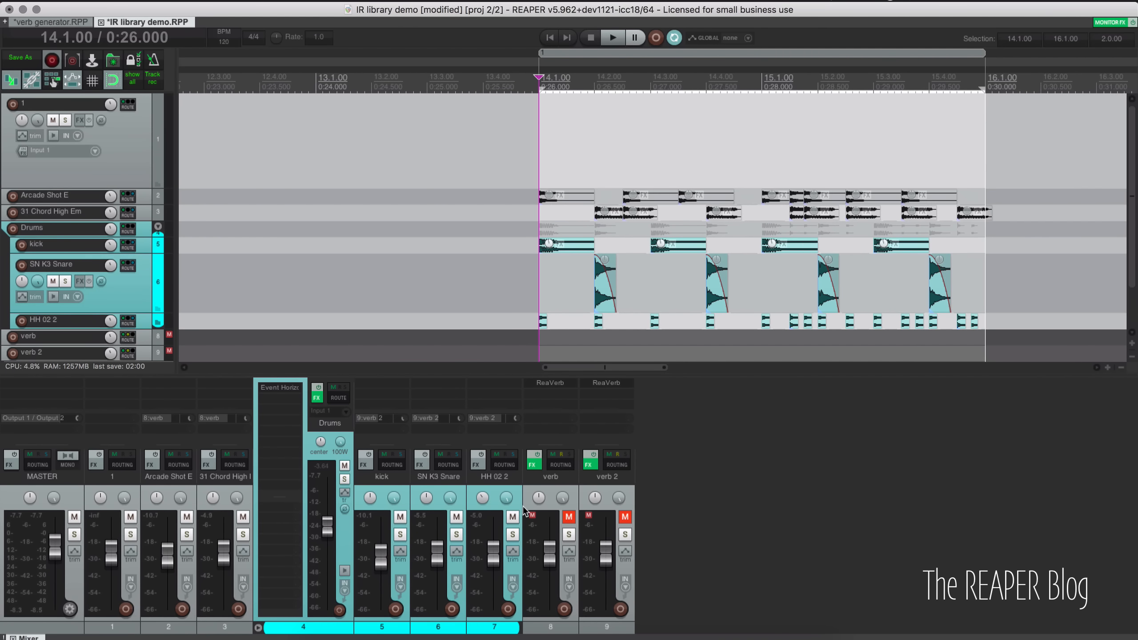
# Step: Open ReaVerb on the verb and verb 2 tracks and arrange the two windows side by side
pyautogui.click(551, 383)
pyautogui.moveTo(803, 274); pyautogui.dragTo(239, 65)
pyautogui.click(618, 384)
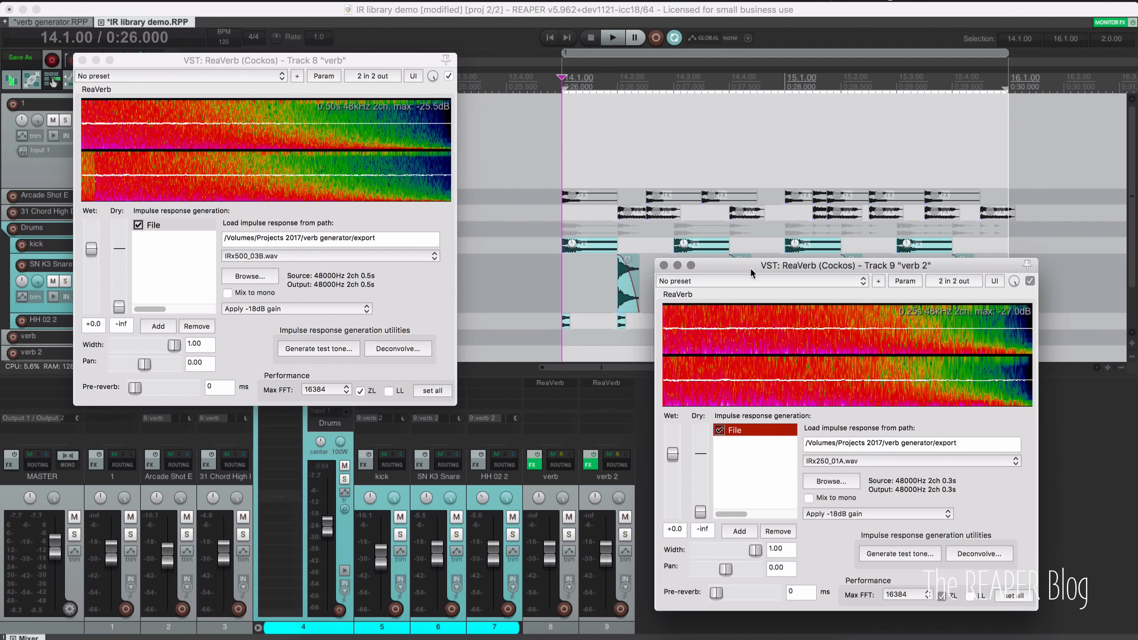
pyautogui.moveTo(751, 269); pyautogui.dragTo(555, 67)
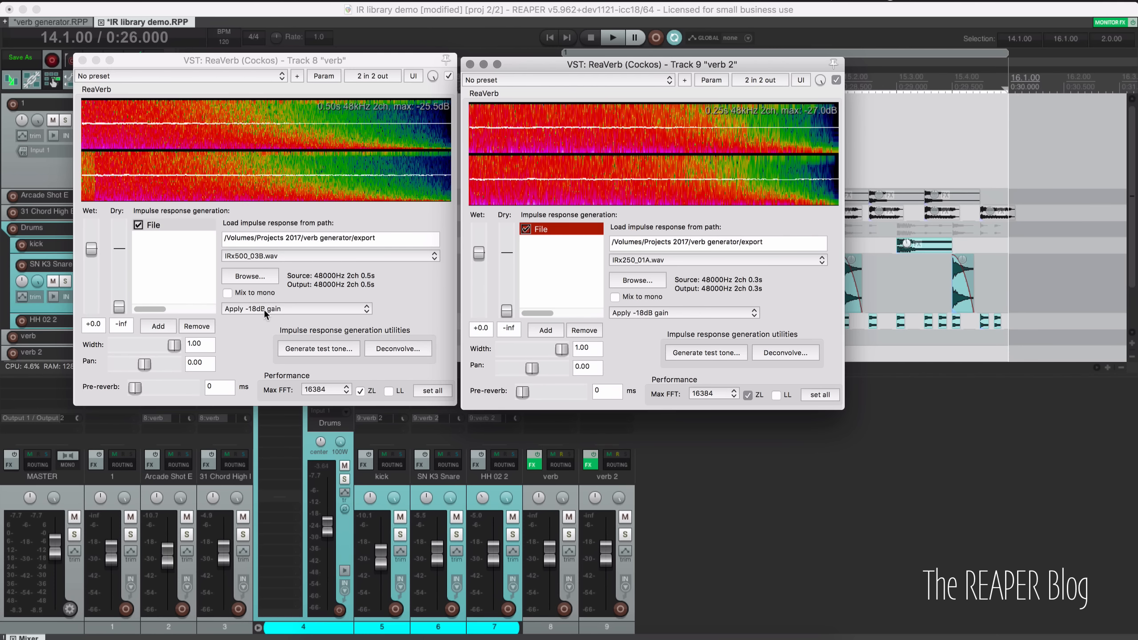
# Step: Try the [deprecated] normalize to -18dB and Normal gain modes in the verb track's ReaVerb, and return to Apply -18dB gain
pyautogui.click(244, 309)
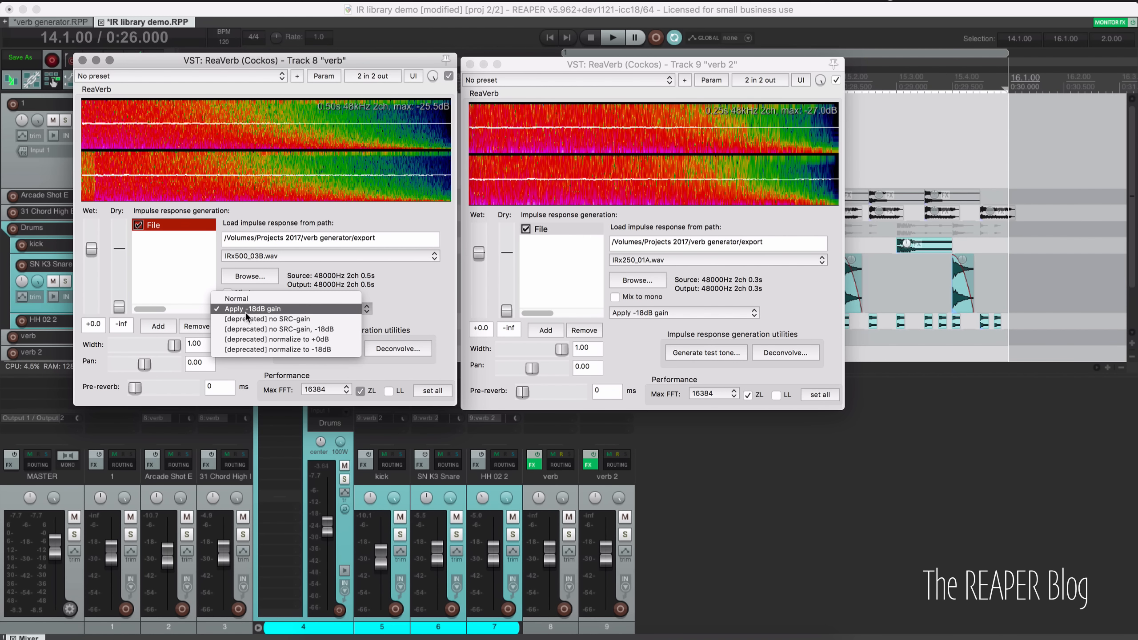
pyautogui.click(285, 310)
pyautogui.click(284, 308)
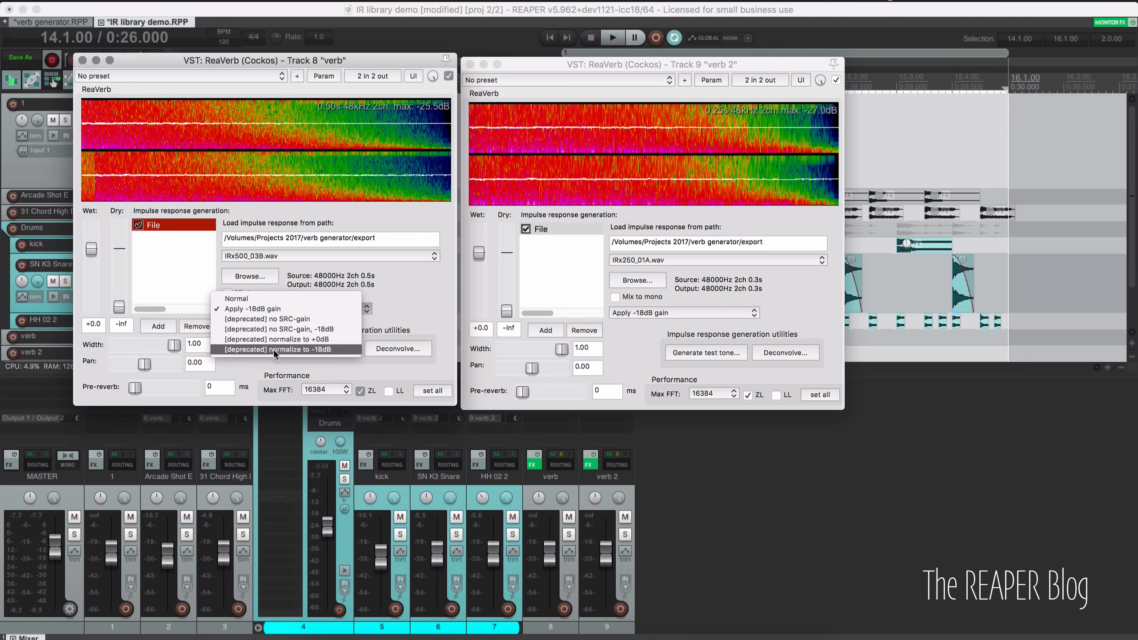
pyautogui.click(316, 352)
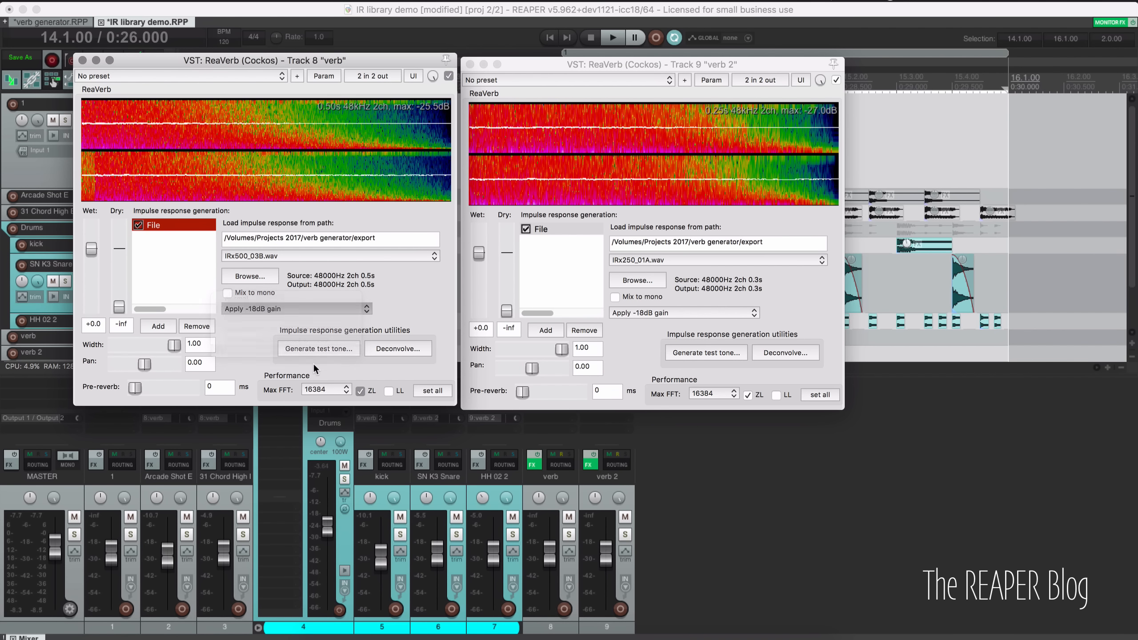
pyautogui.click(299, 306)
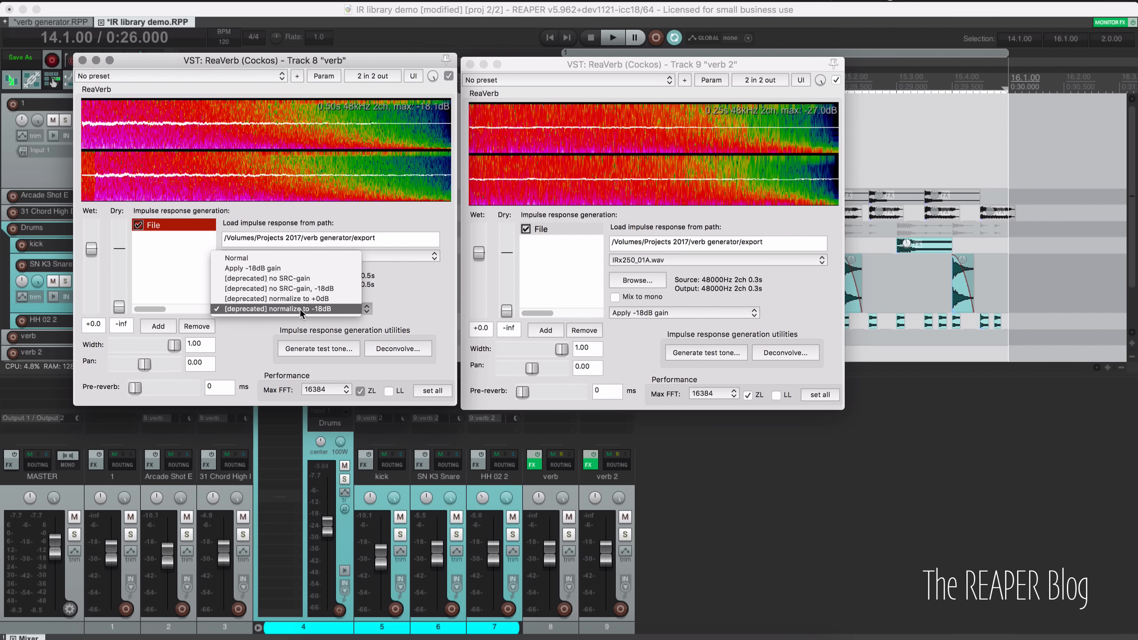
pyautogui.click(236, 258)
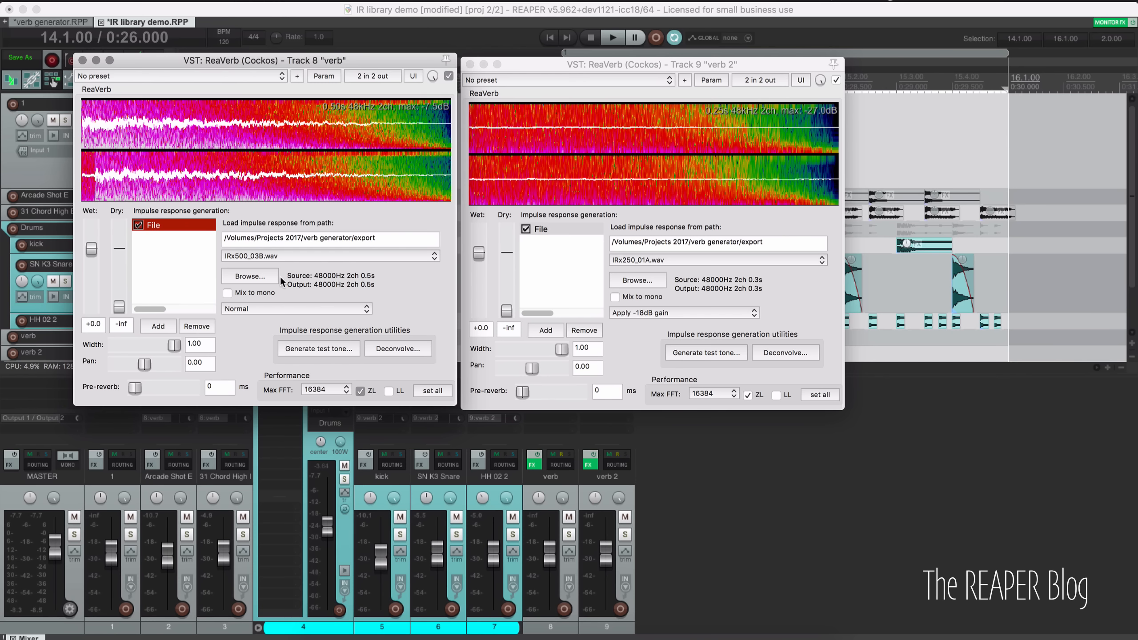
pyautogui.click(265, 309)
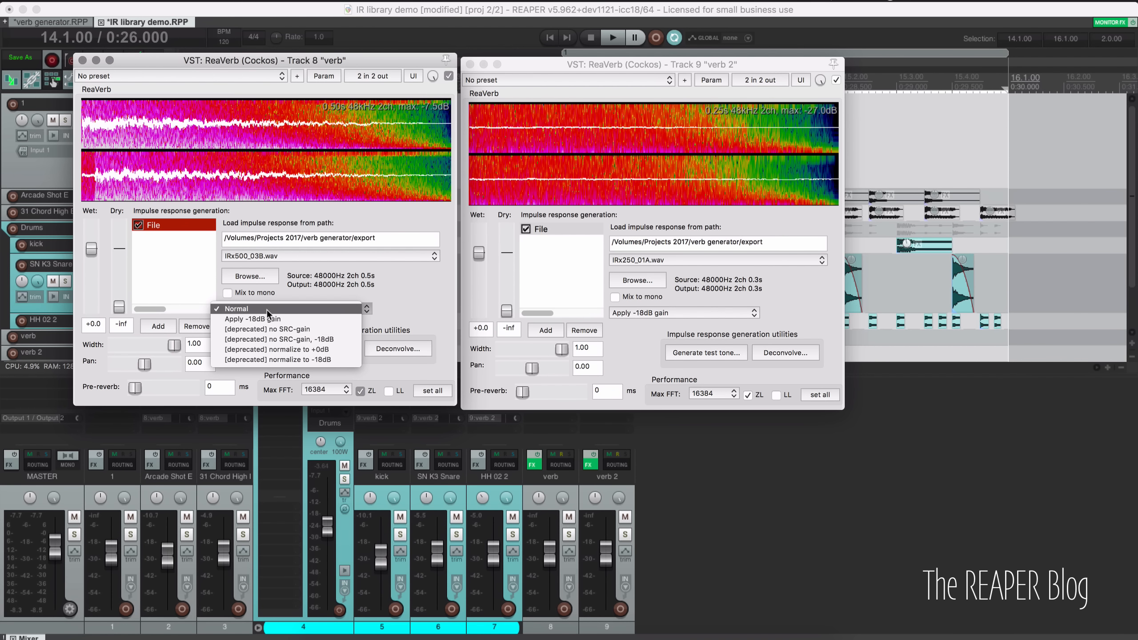
pyautogui.click(274, 319)
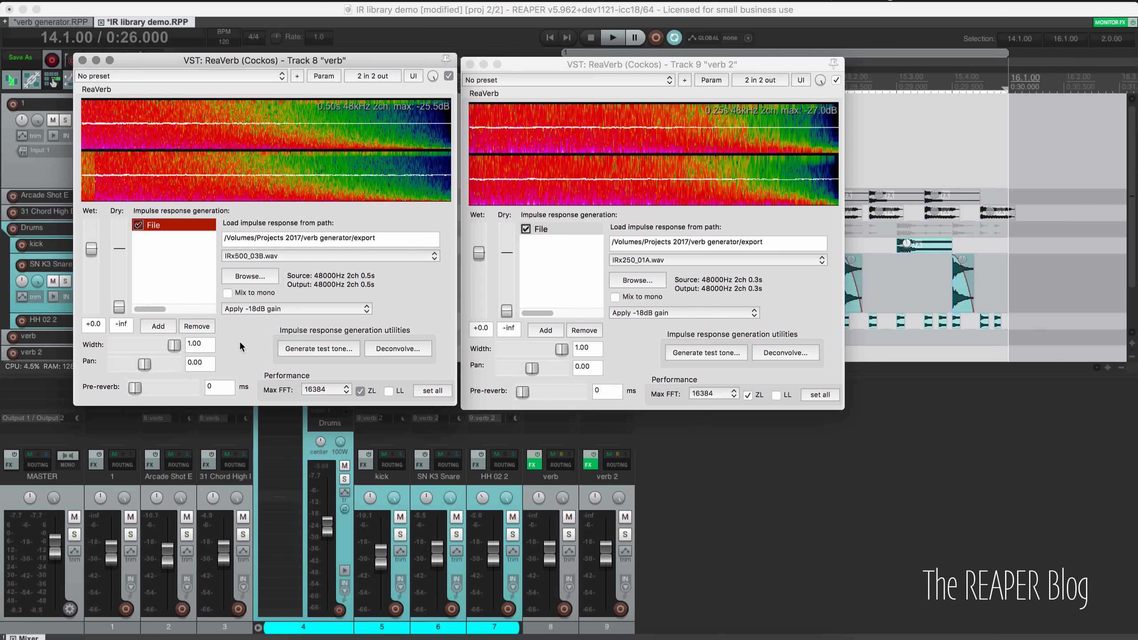
# Step: Set the Width of the verb track's ReaVerb to -1.00 and reset it to 1.00
pyautogui.moveTo(105, 324); pyautogui.dragTo(60, 325)
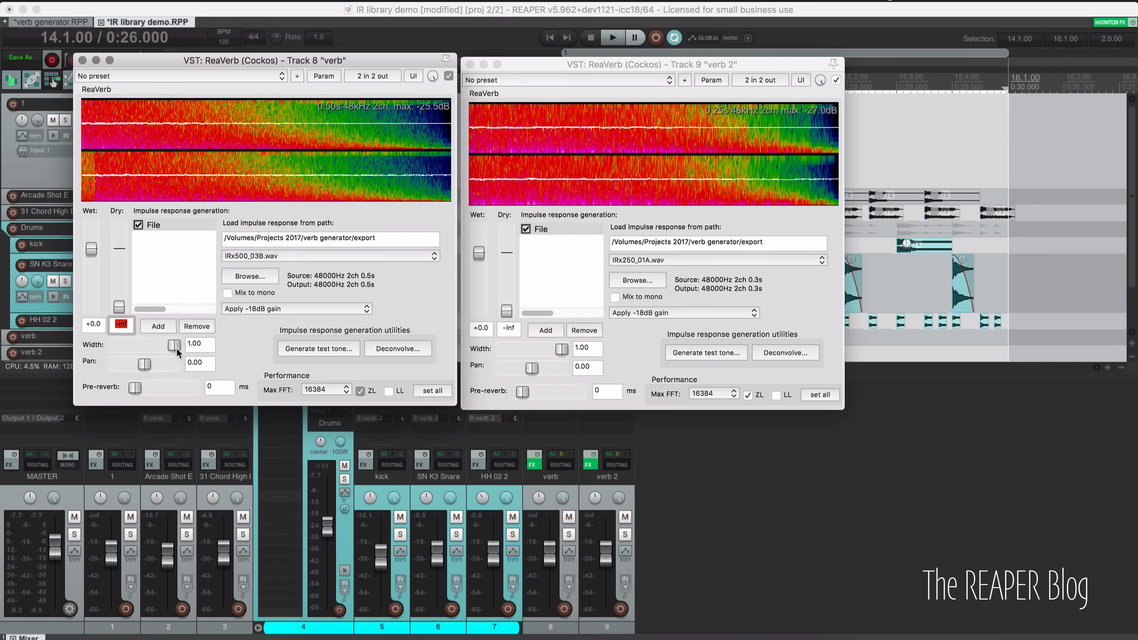
pyautogui.moveTo(173, 345); pyautogui.dragTo(114, 353)
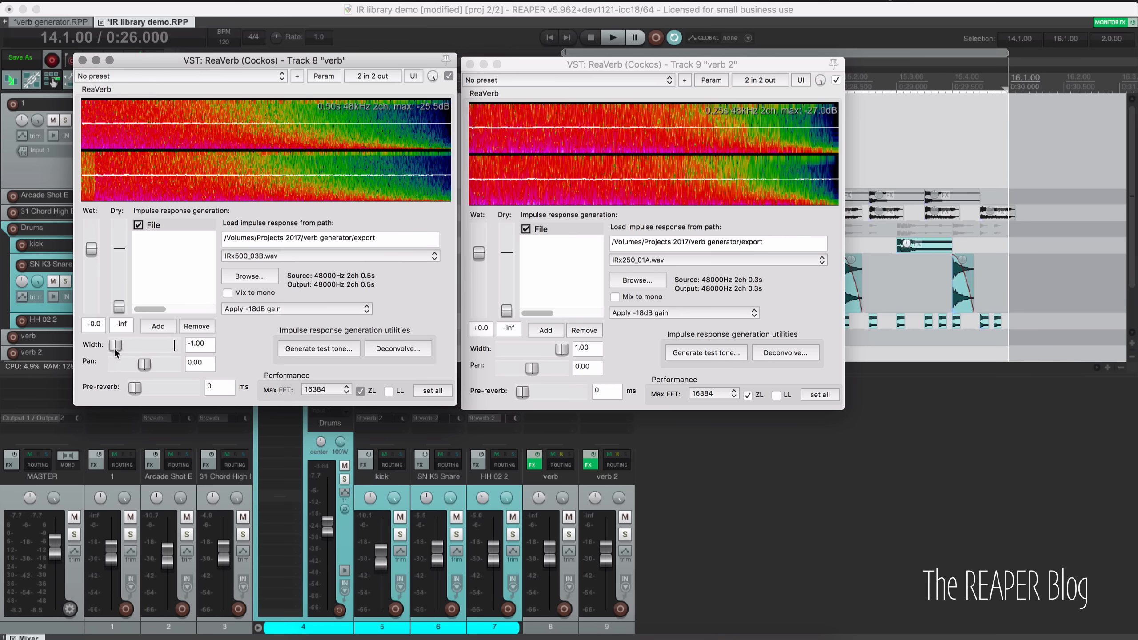
pyautogui.doubleClick(115, 346)
# Step: Examine the available Max FFT sizes and the exported impulse response files in the verb track's ReaVerb, keeping 16384 and IRx500_03B.wav
pyautogui.click(335, 388)
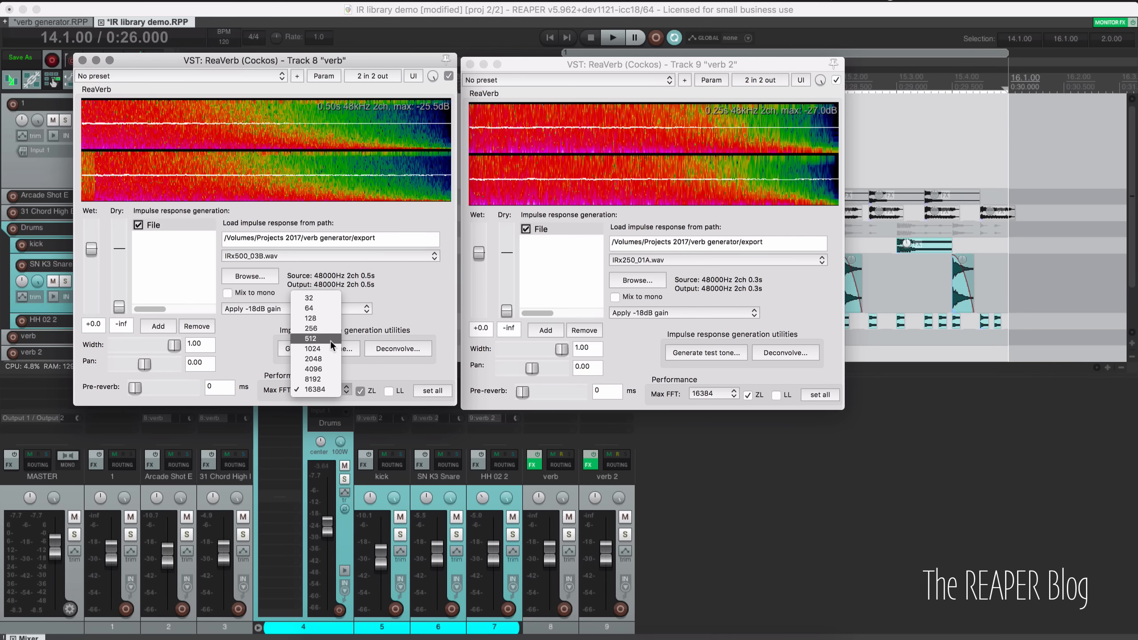
pyautogui.click(391, 375)
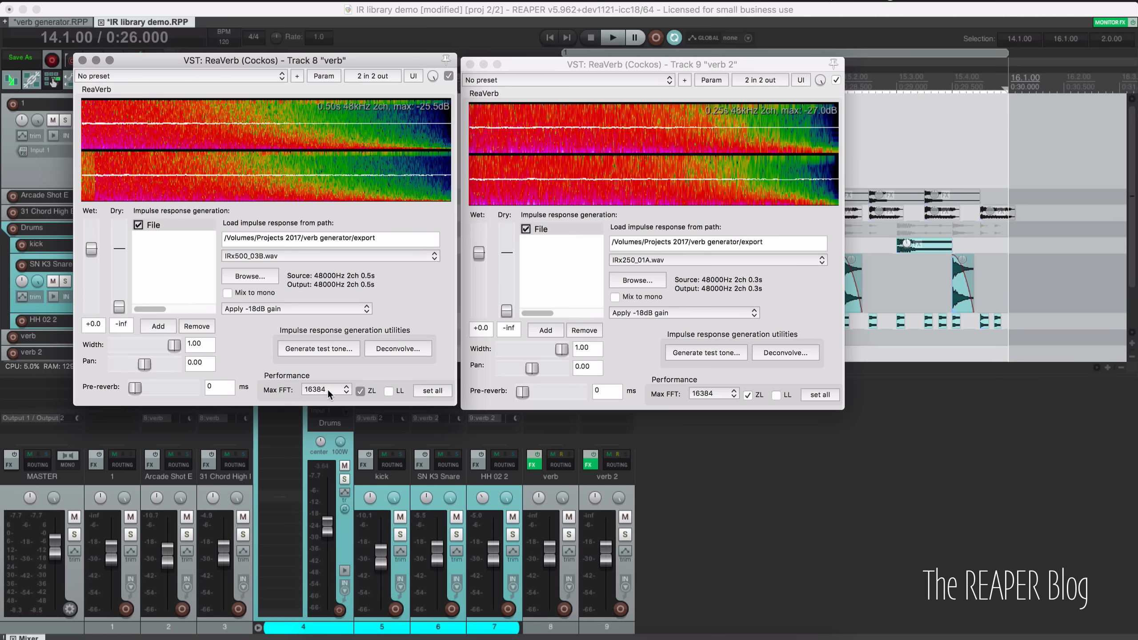
pyautogui.click(327, 388)
pyautogui.click(399, 376)
pyautogui.click(270, 256)
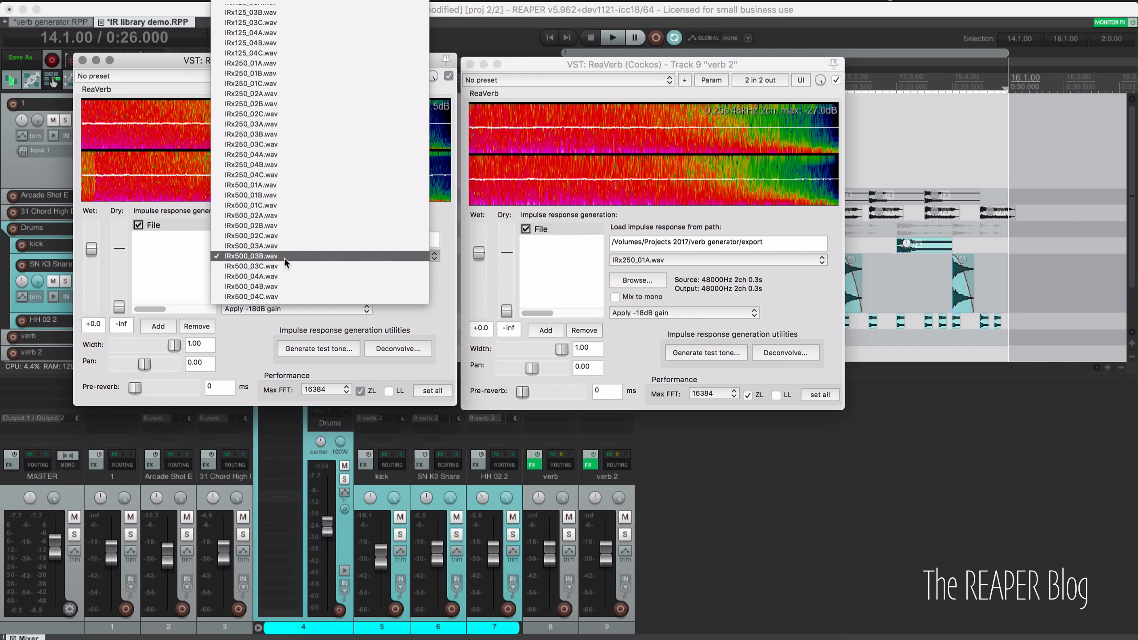
pyautogui.click(285, 258)
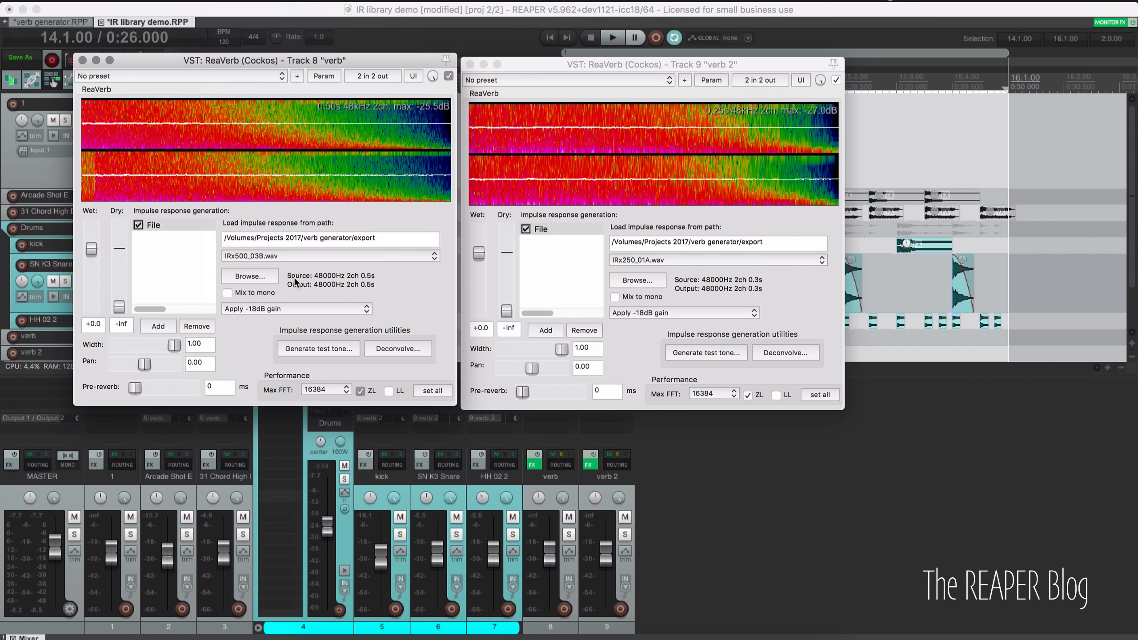
# Step: Examine the impulse response files available in the verb 2 track's ReaVerb, keeping IRx250_01A.wav
pyautogui.click(777, 299)
pyautogui.click(675, 261)
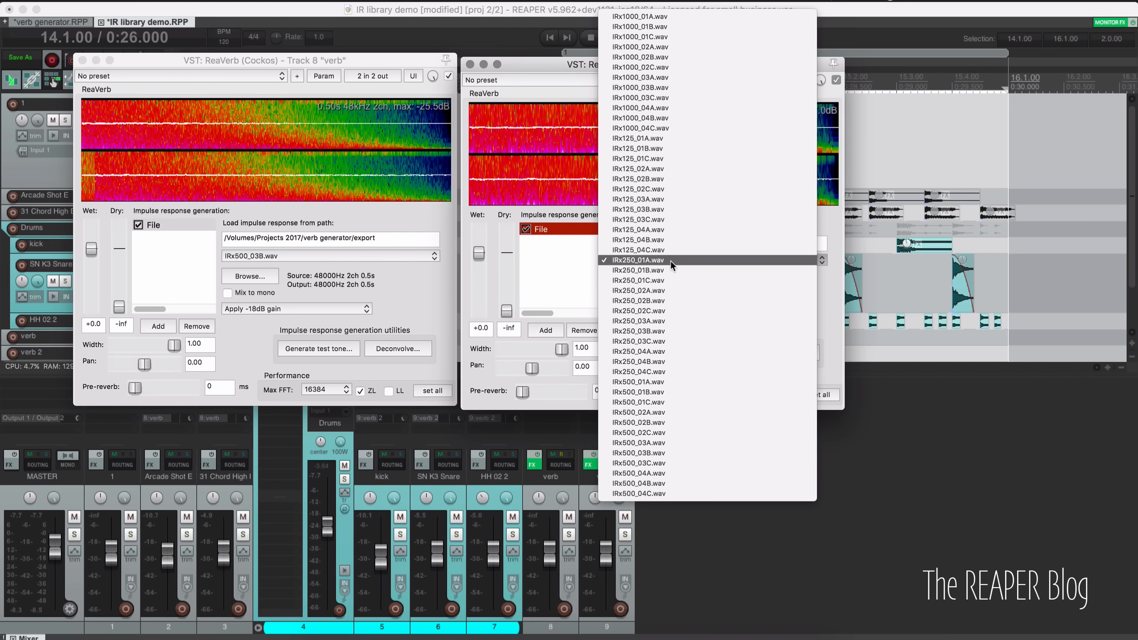
pyautogui.click(671, 260)
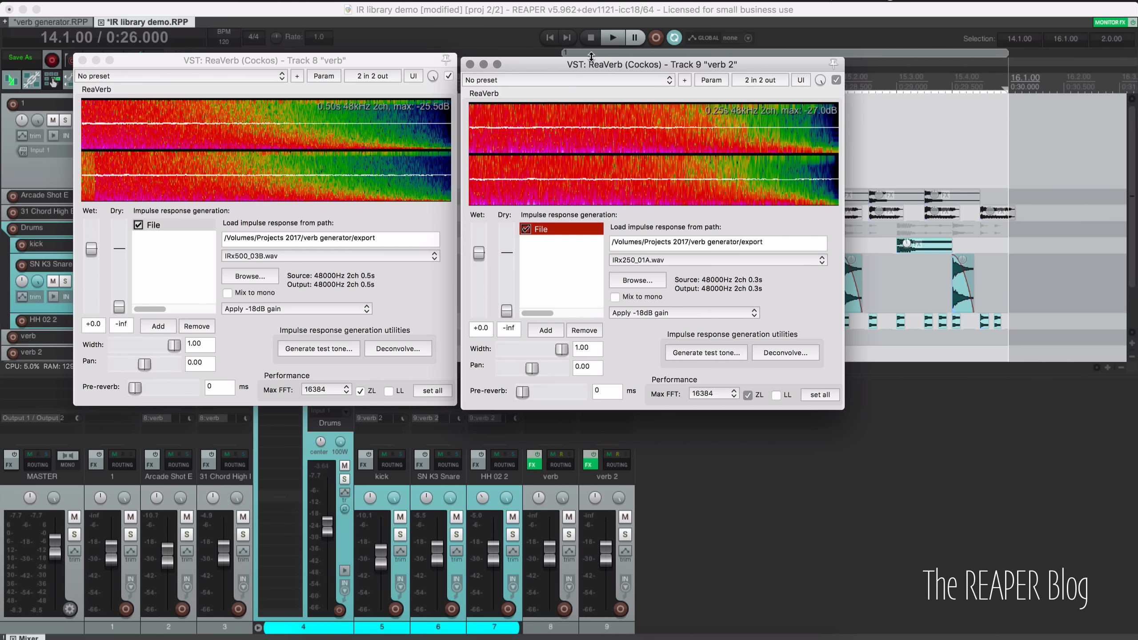
# Step: Move the verb 2 ReaVerb window clear of the arrangement and play the demo loop
pyautogui.moveTo(586, 66); pyautogui.dragTo(935, 269)
pyautogui.press('space')
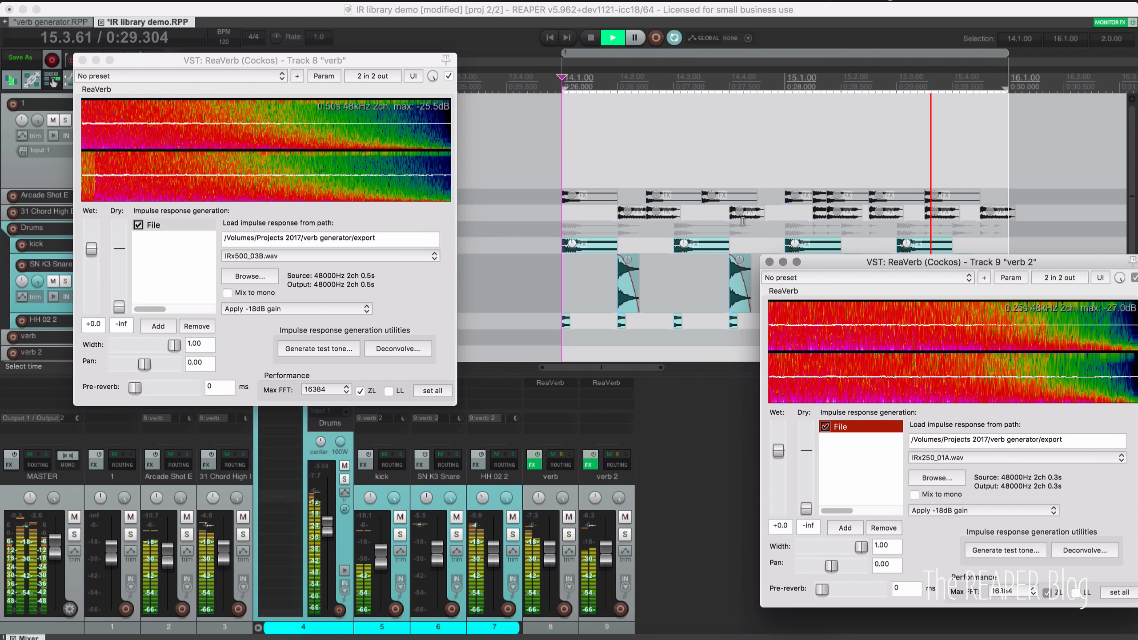
pyautogui.press('space')
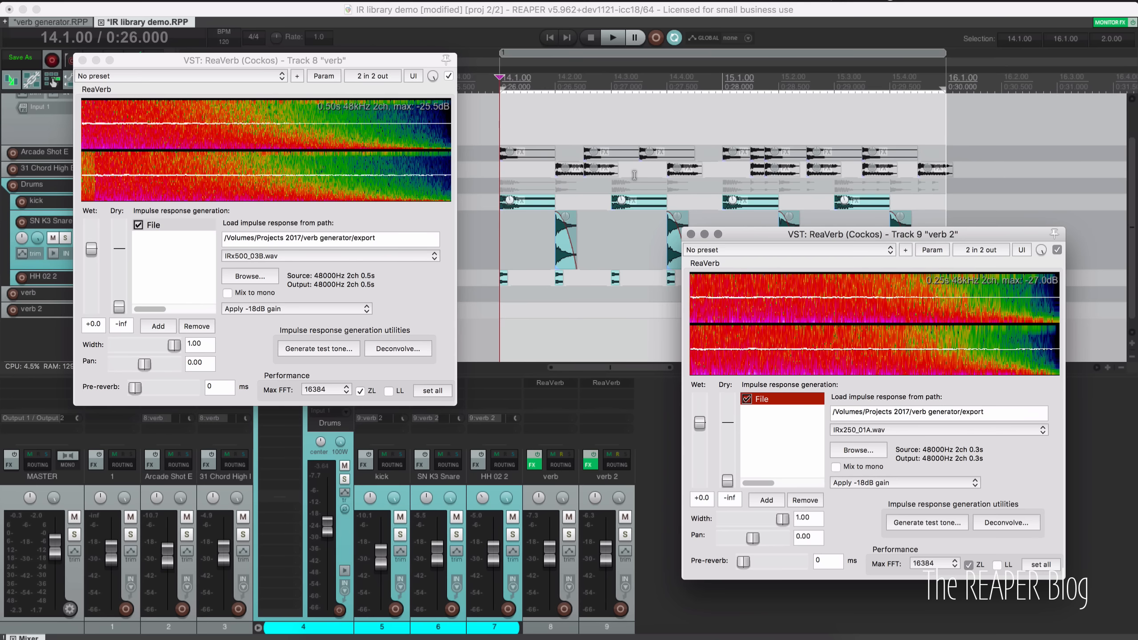
# Step: Solo the Drums track and audition IRx250_01C.wav in the verb 2 track's ReaVerb on the loop
pyautogui.moveTo(762, 234); pyautogui.dragTo(178, 104)
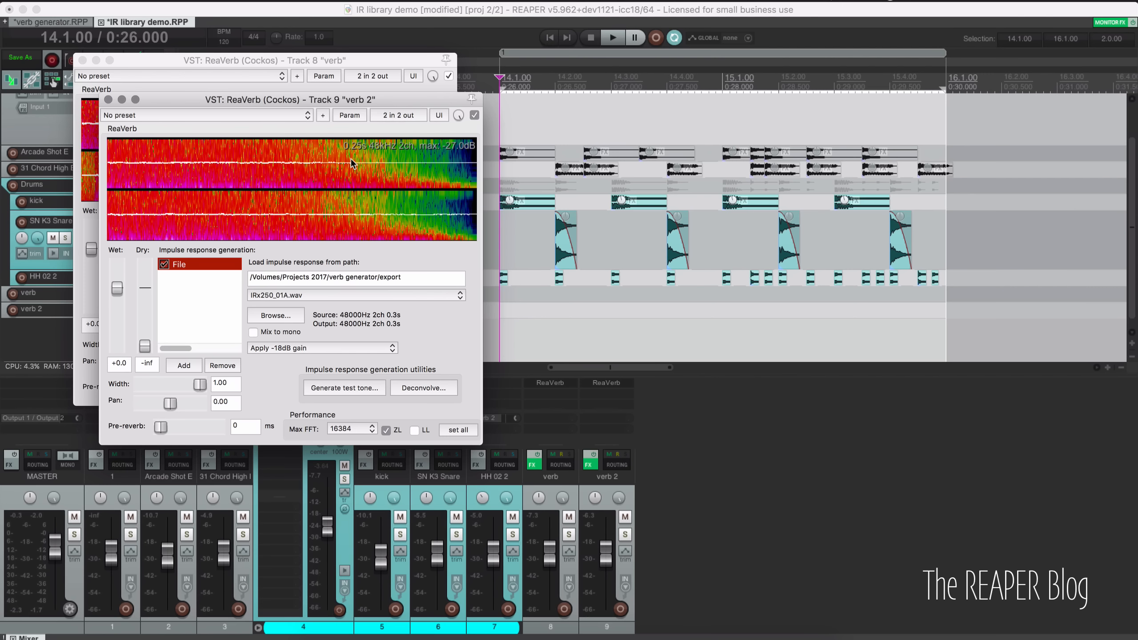
pyautogui.click(344, 479)
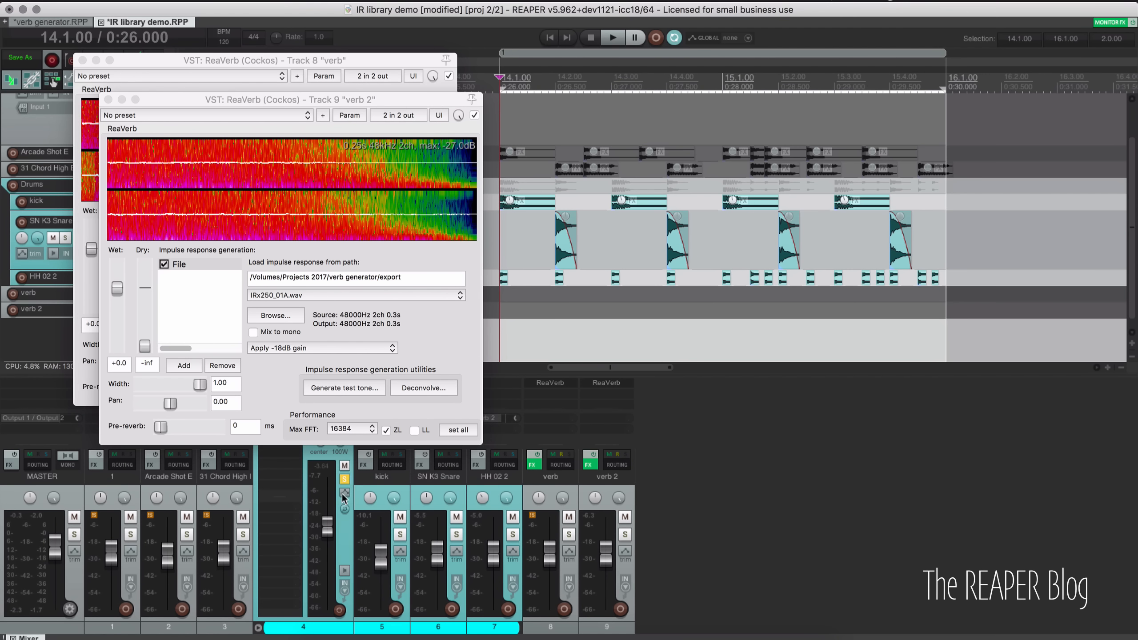
pyautogui.click(286, 295)
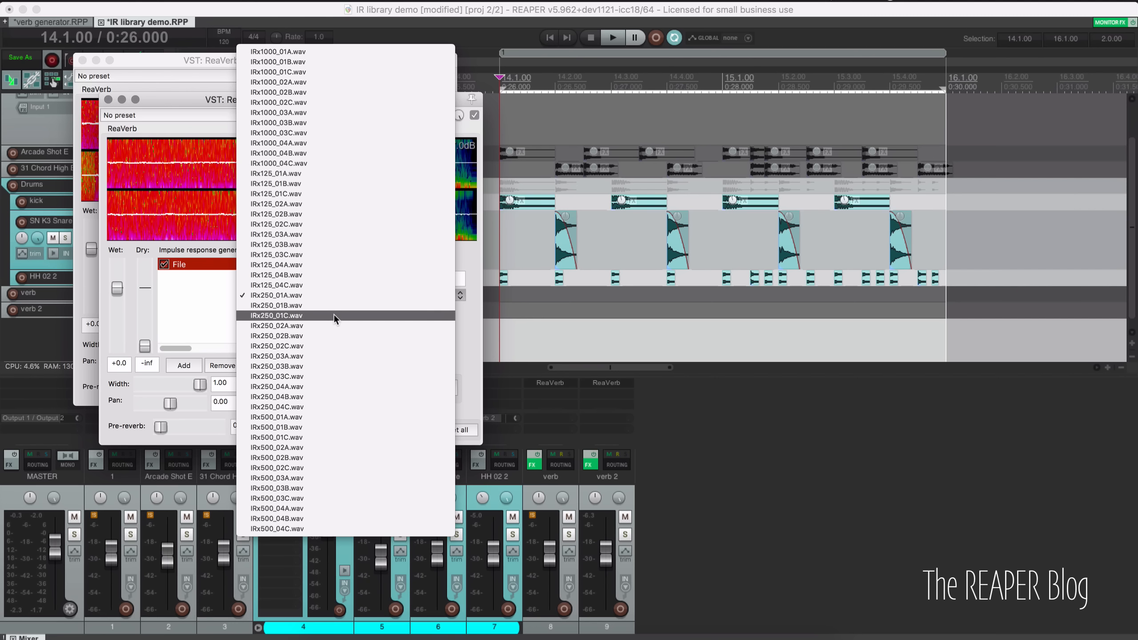
pyautogui.click(314, 315)
pyautogui.press('space')
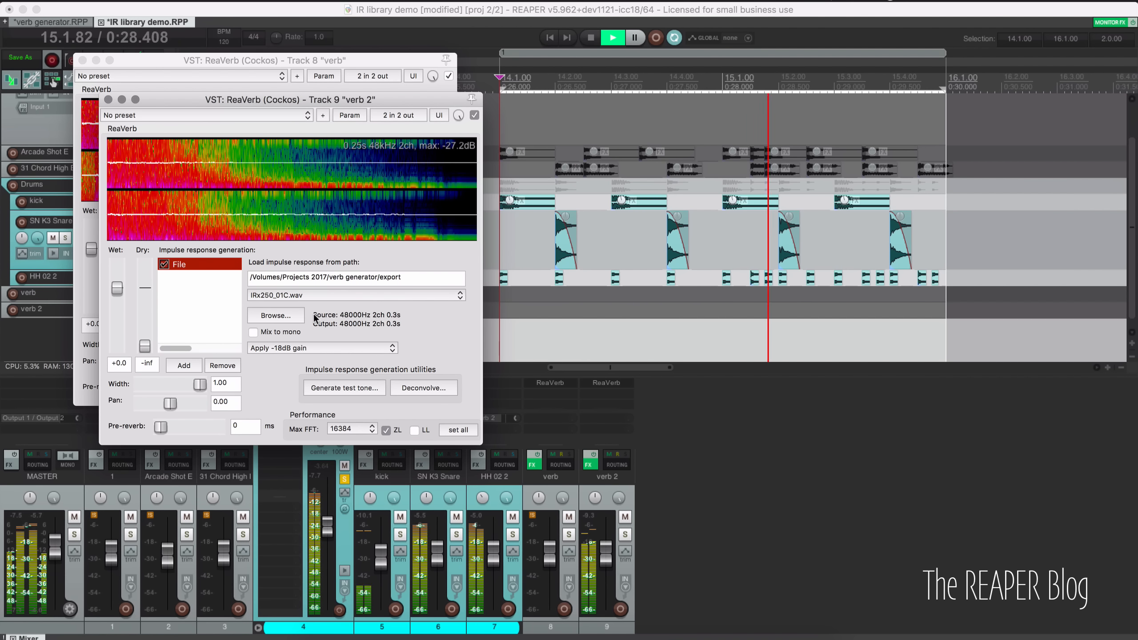
# Step: Audition IRx500_01C.wav and IRx500_01B.wav in the verb 2 track's ReaVerb while the drums play, and stop playback
pyautogui.click(301, 296)
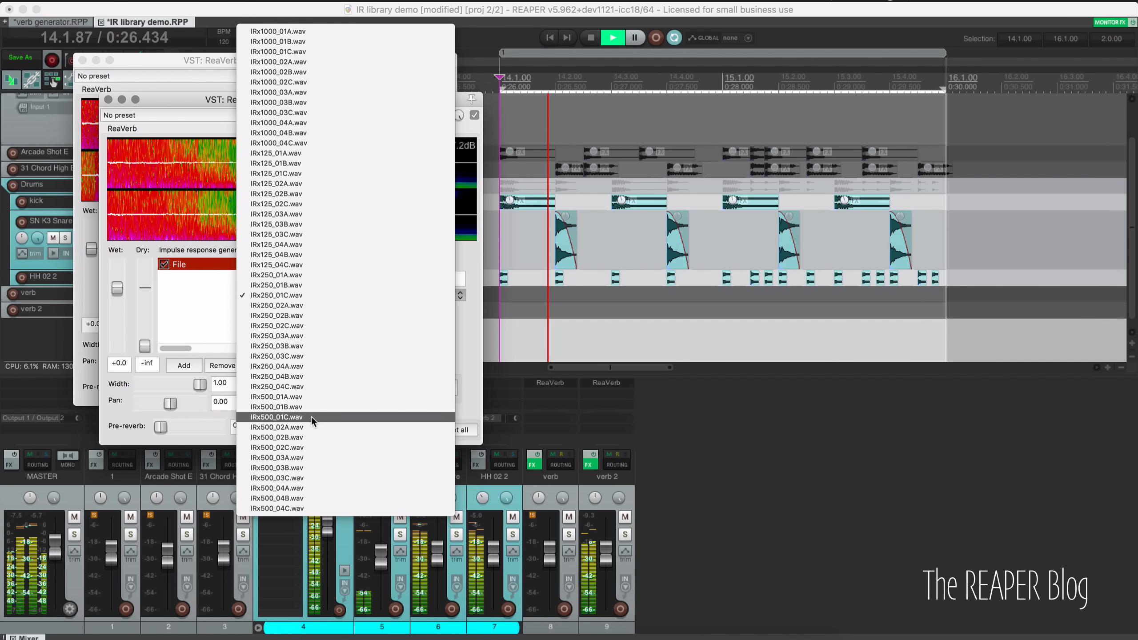
pyautogui.click(312, 418)
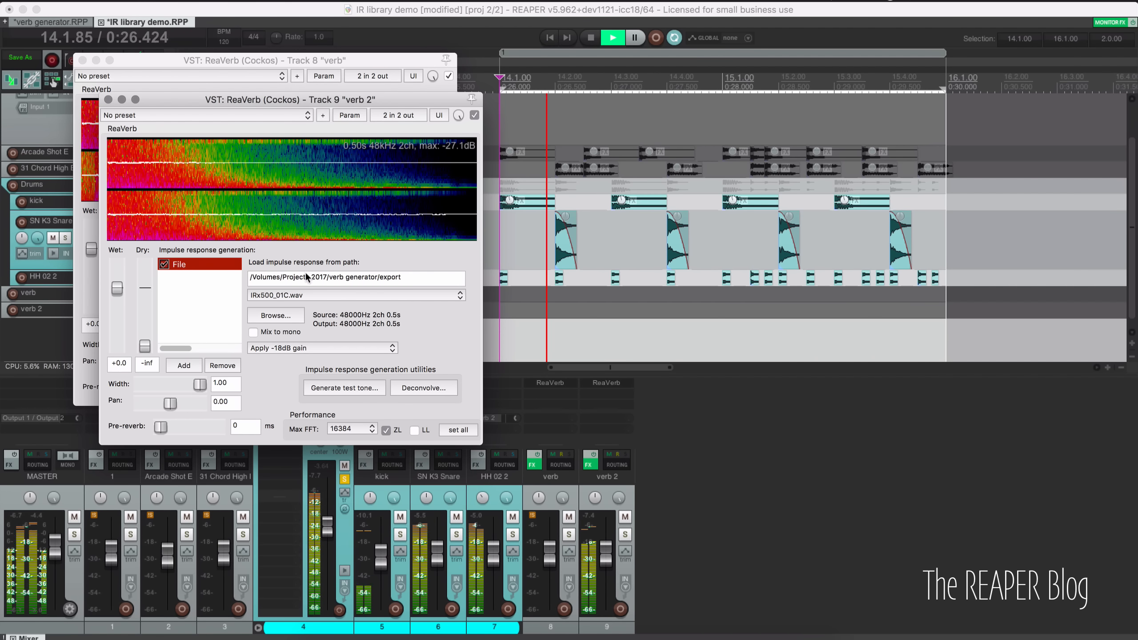
pyautogui.click(305, 295)
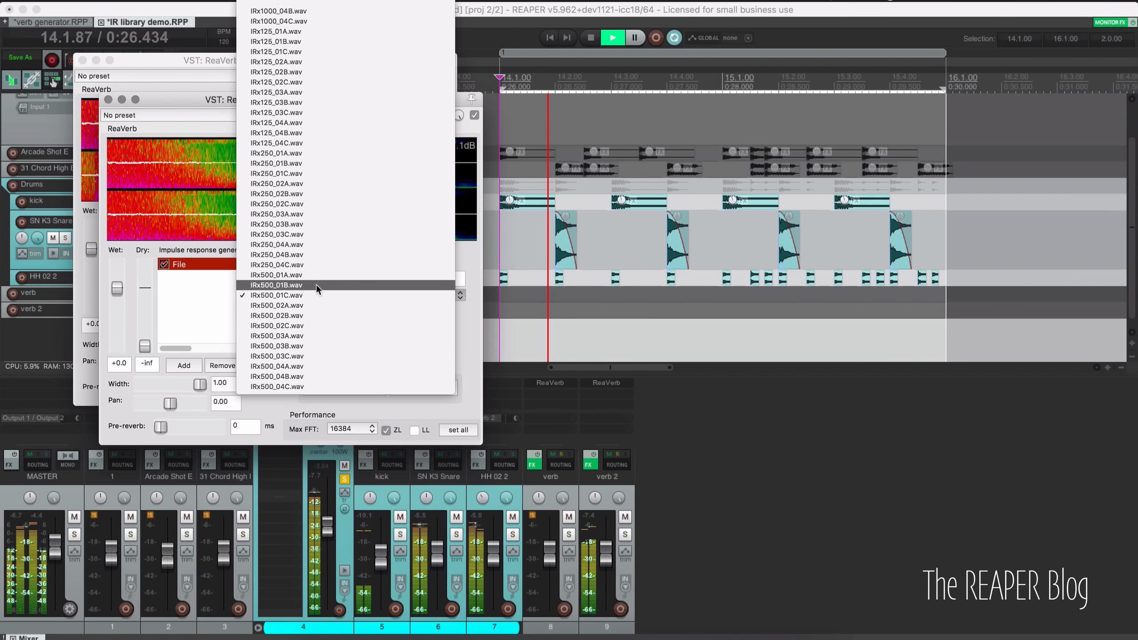
pyautogui.click(317, 285)
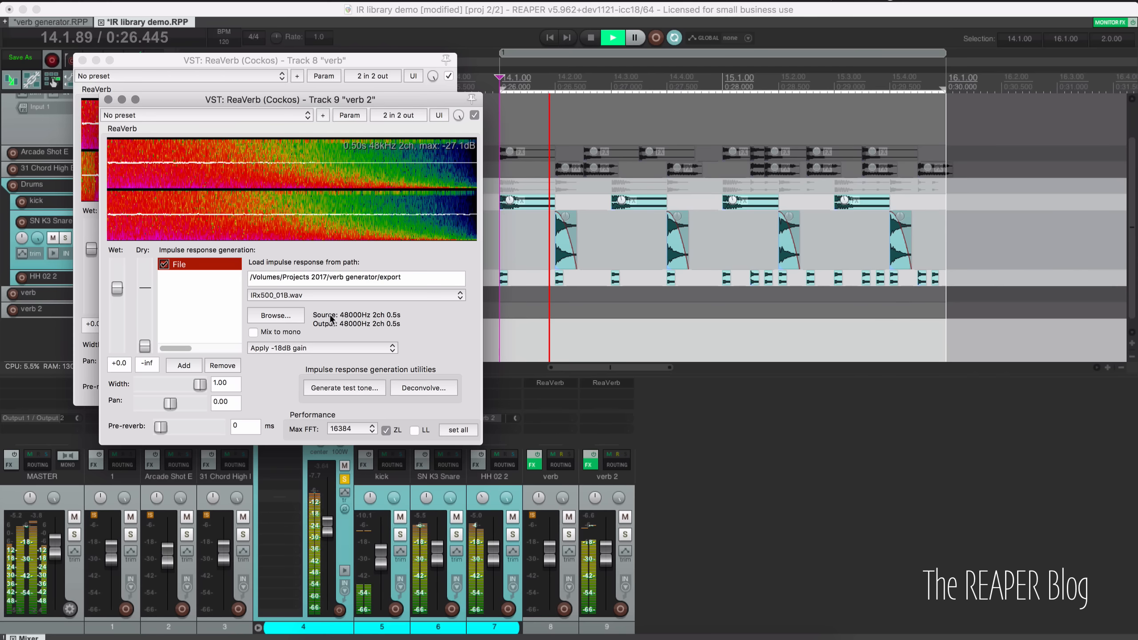
pyautogui.press('space')
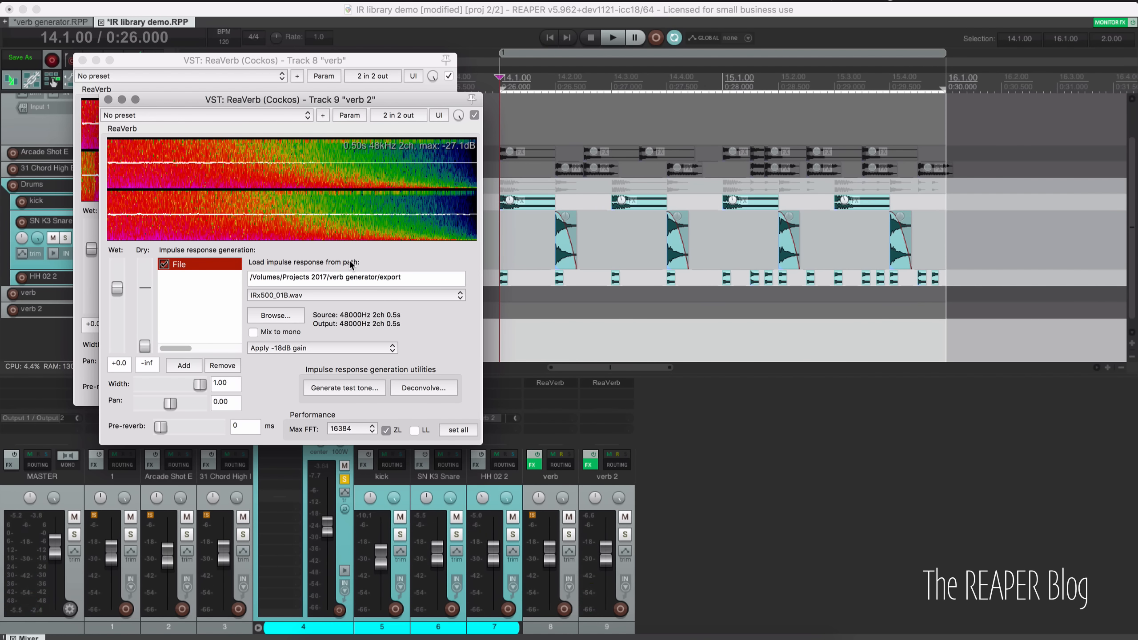
# Step: Load IRx500_02B.wav in the verb 2 track's ReaVerb and audition it on the soloed drums
pyautogui.click(316, 295)
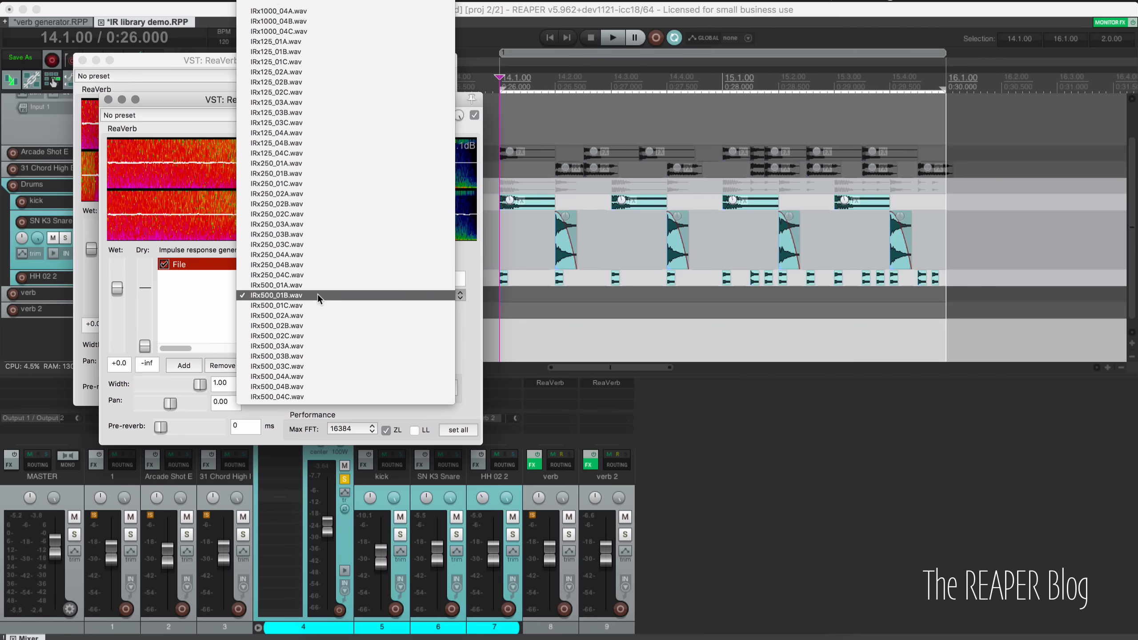
pyautogui.click(812, 422)
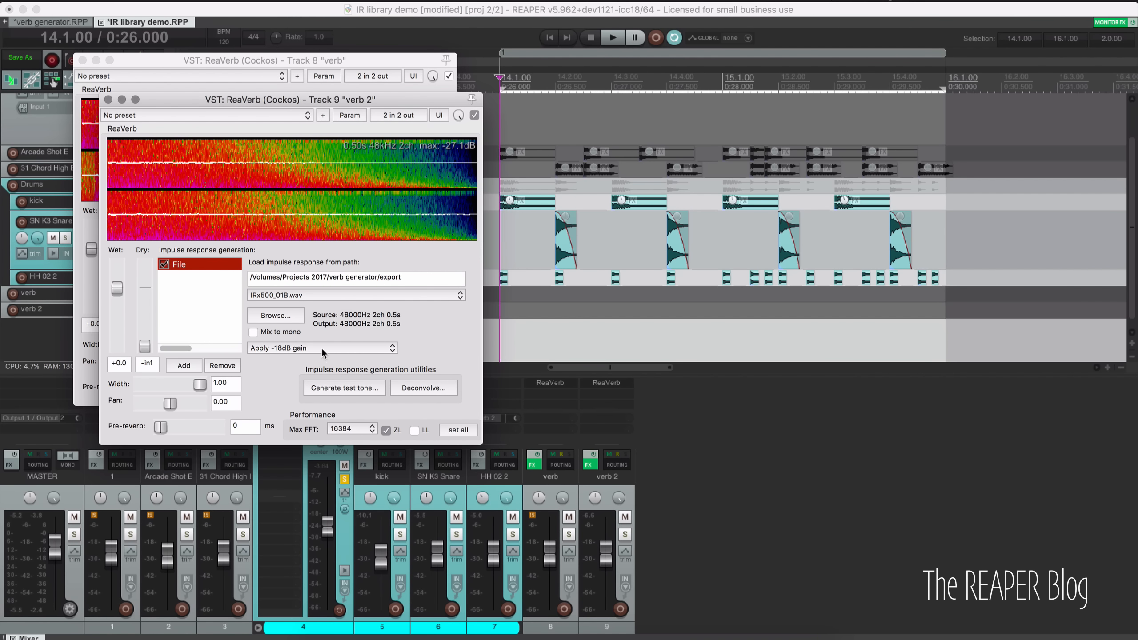
pyautogui.click(322, 294)
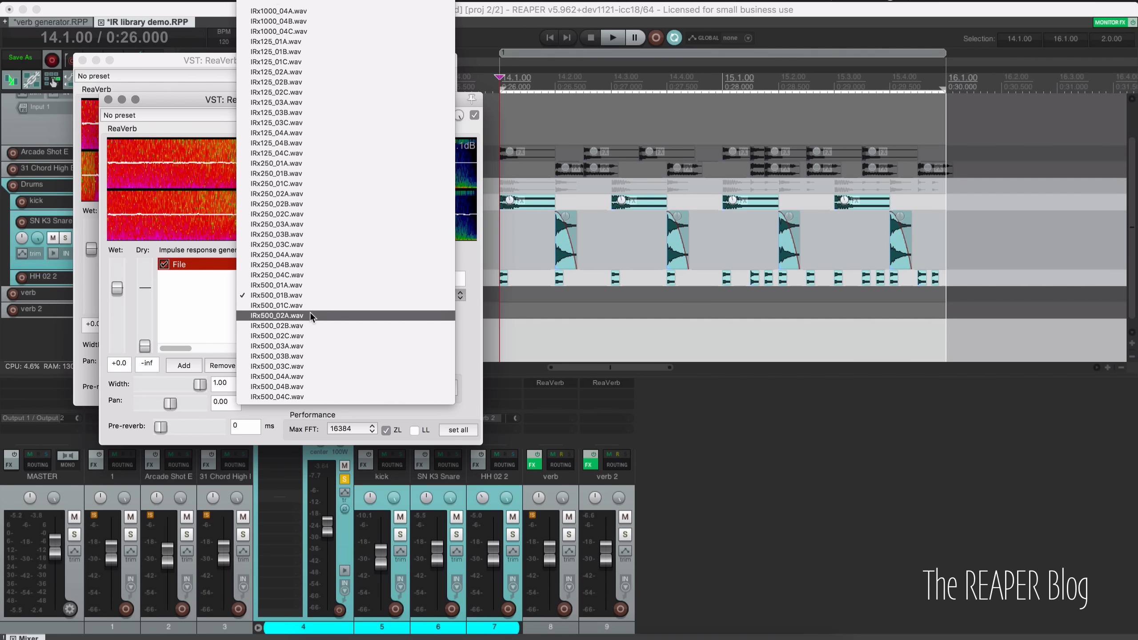
pyautogui.click(310, 324)
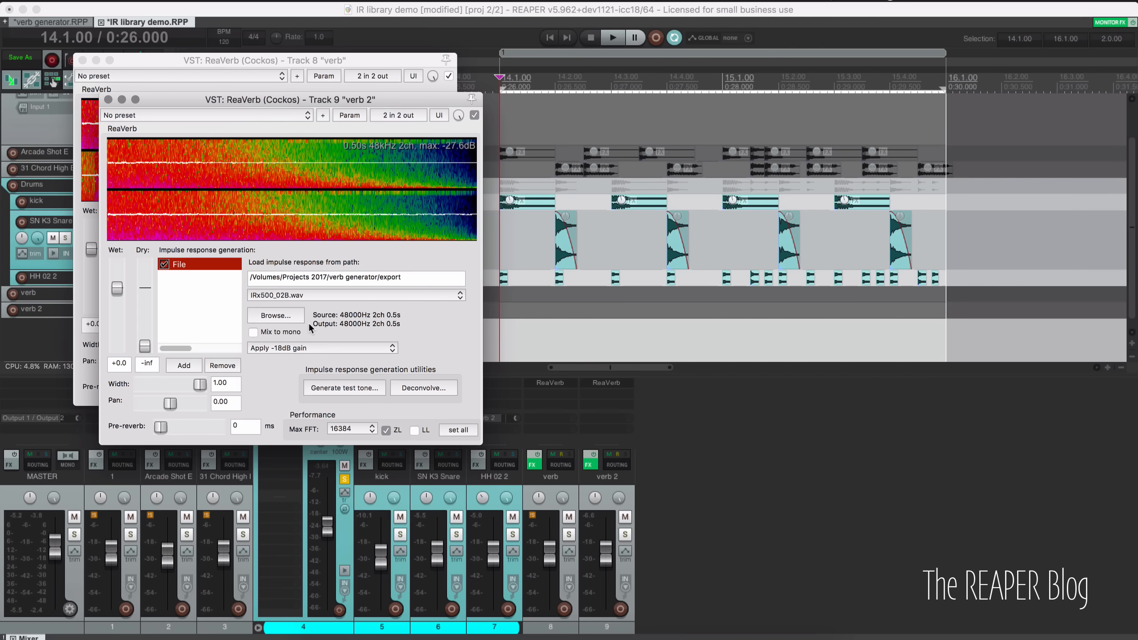
pyautogui.press('space')
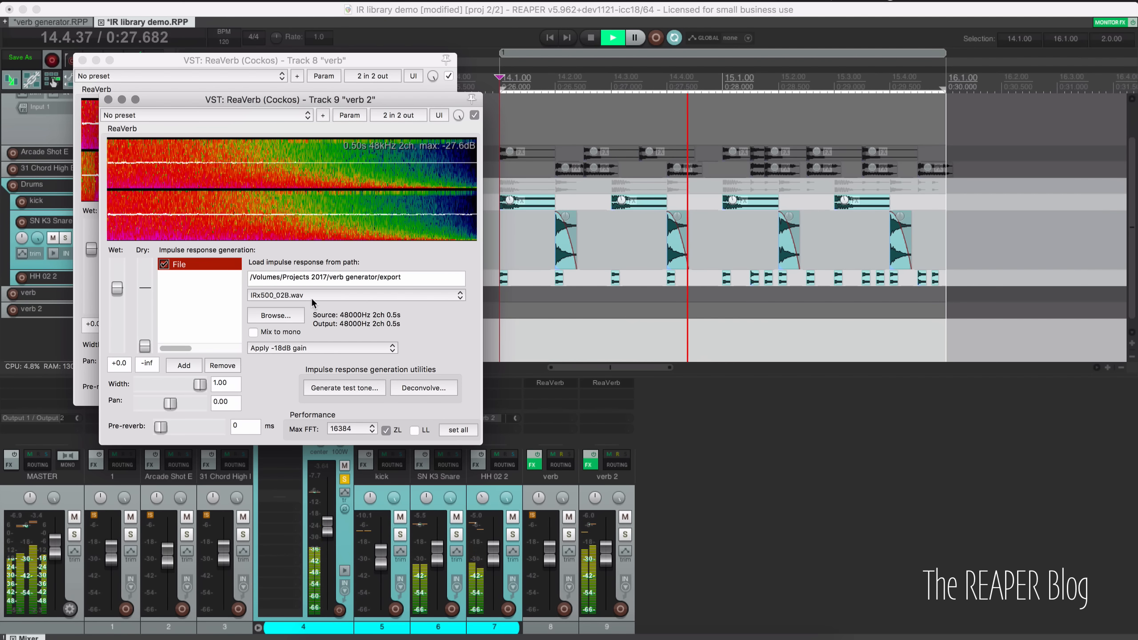
pyautogui.press('space')
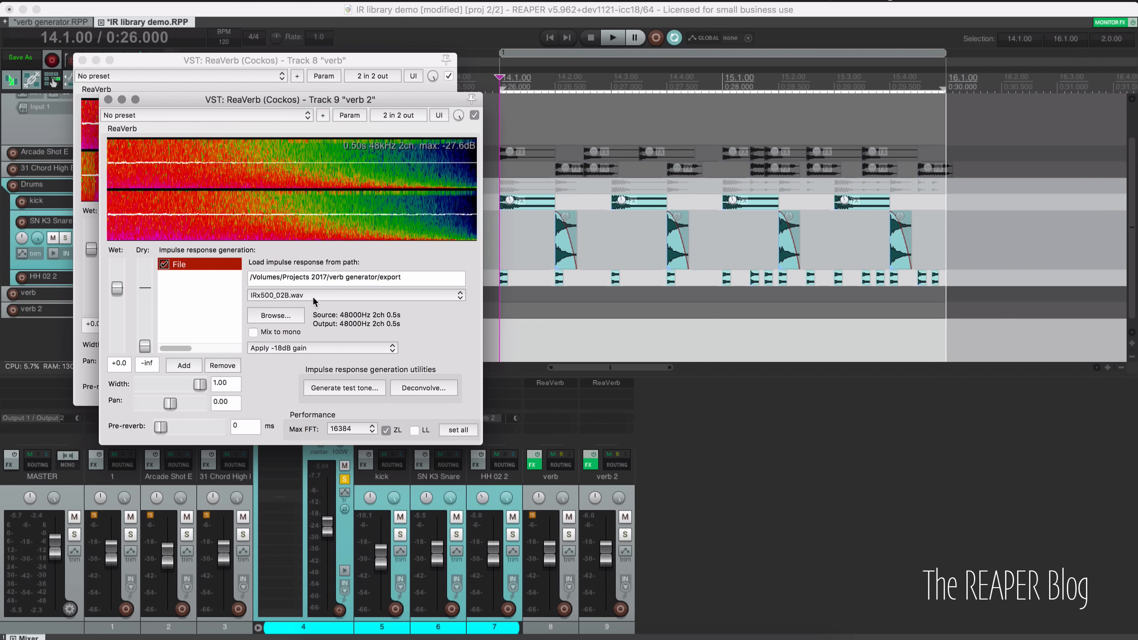
# Step: Switch the verb 2 track's ReaVerb to IRx500_03B.wav and start playback of the soloed drums
pyautogui.click(312, 295)
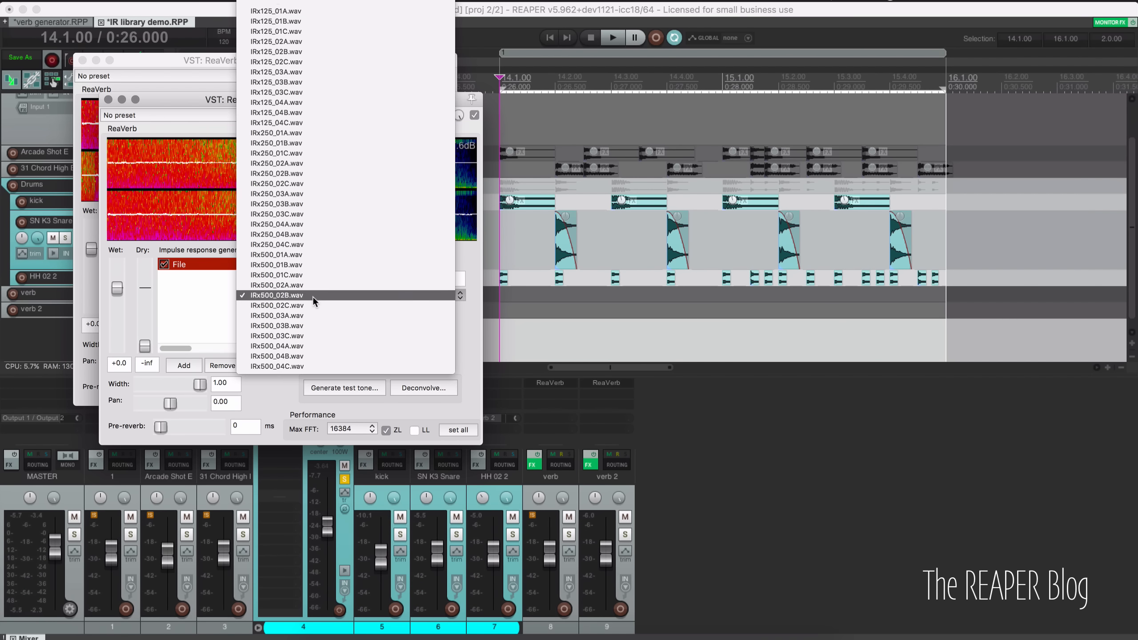
pyautogui.click(308, 326)
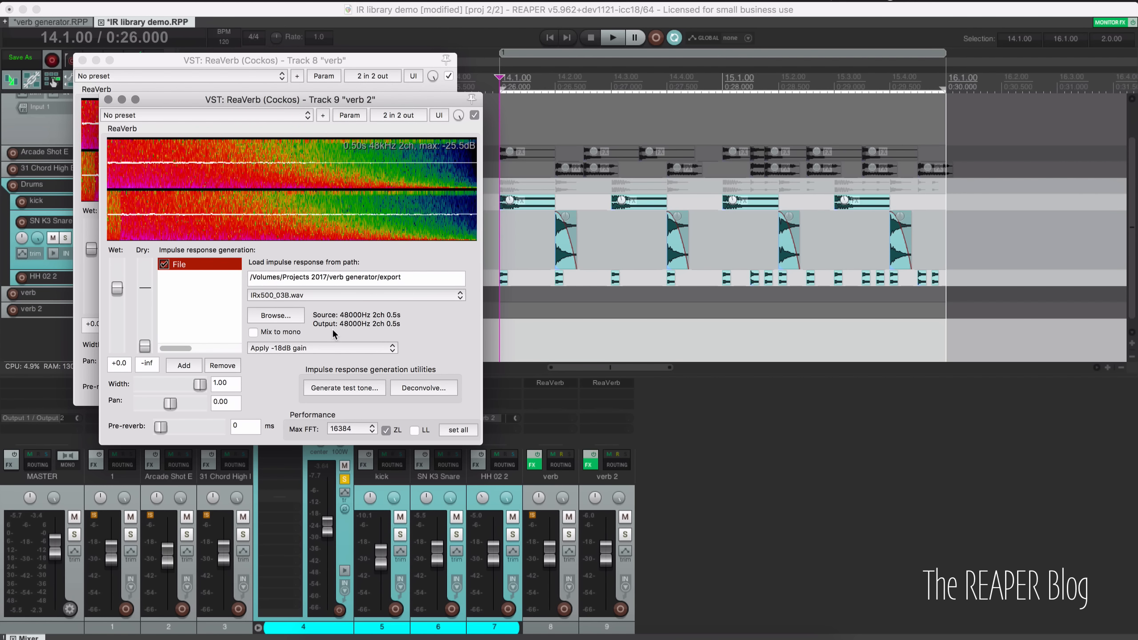
pyautogui.press('space')
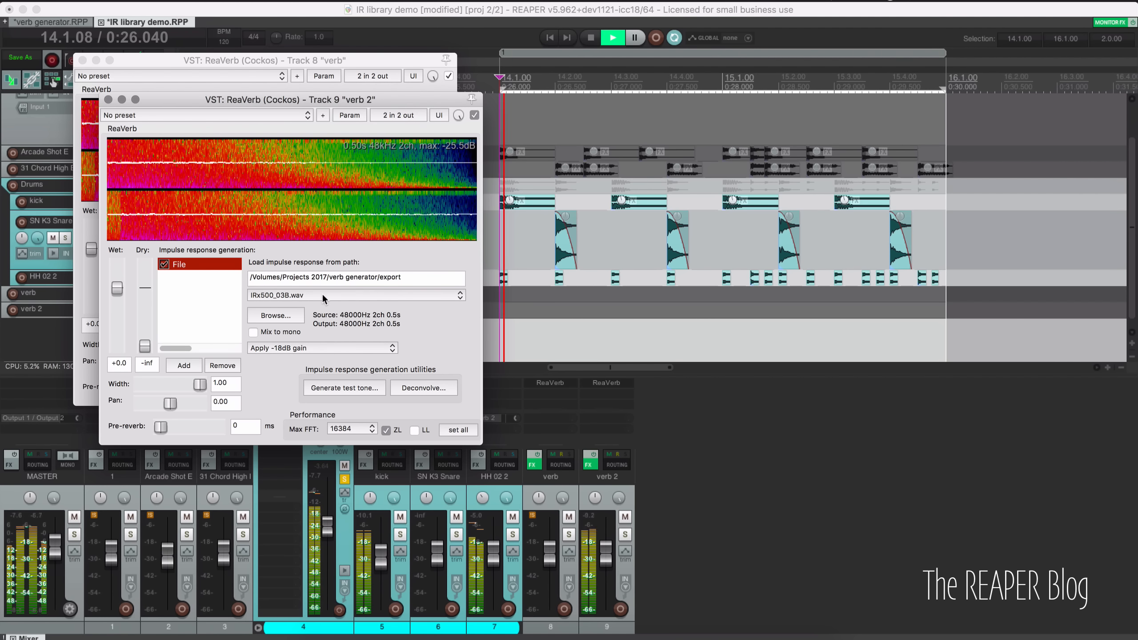
# Step: Compare IRx500_01B.wav, IRx500_02B.wav, IRx500_03B.wav and IRx500_04B.wav in the verb 2 track's ReaVerb during playback, and stop the loop
pyautogui.click(322, 294)
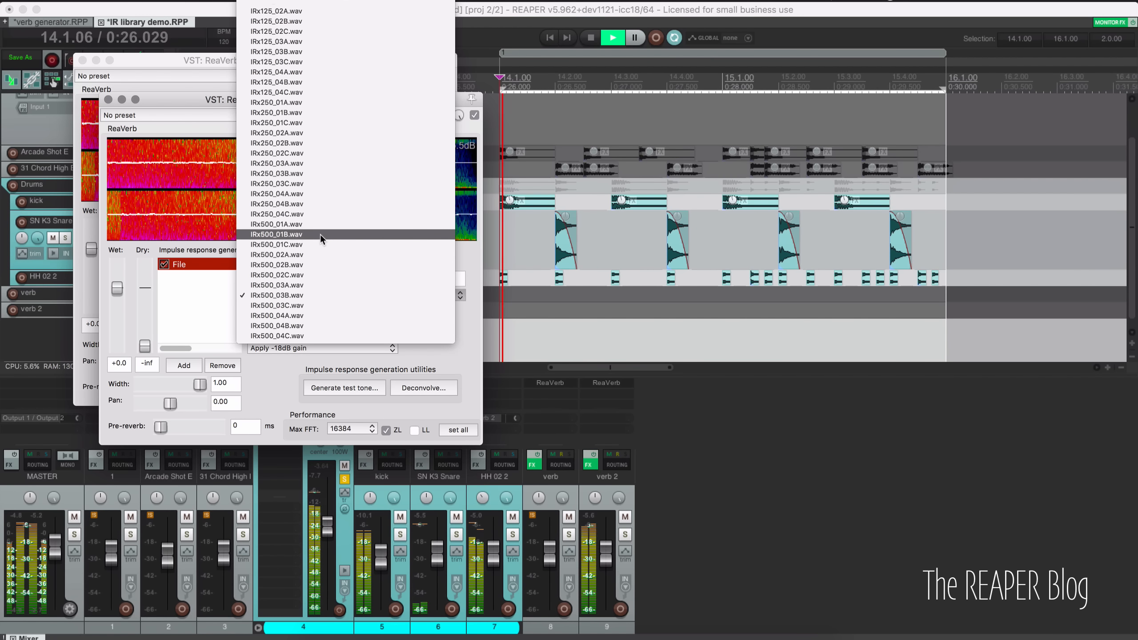
pyautogui.click(322, 236)
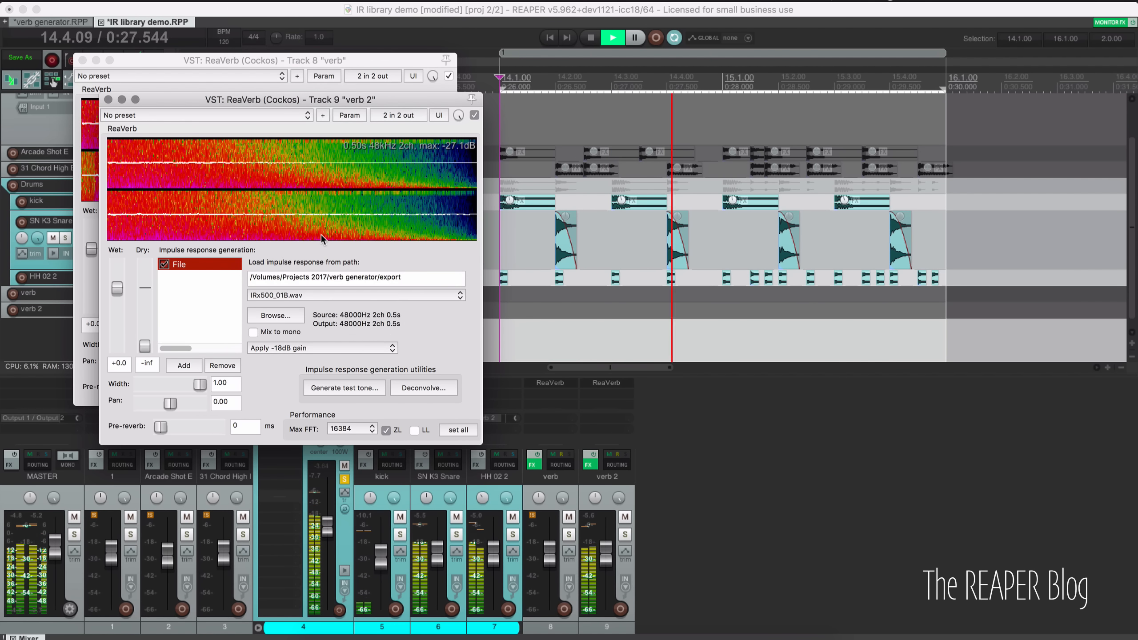
pyautogui.click(317, 295)
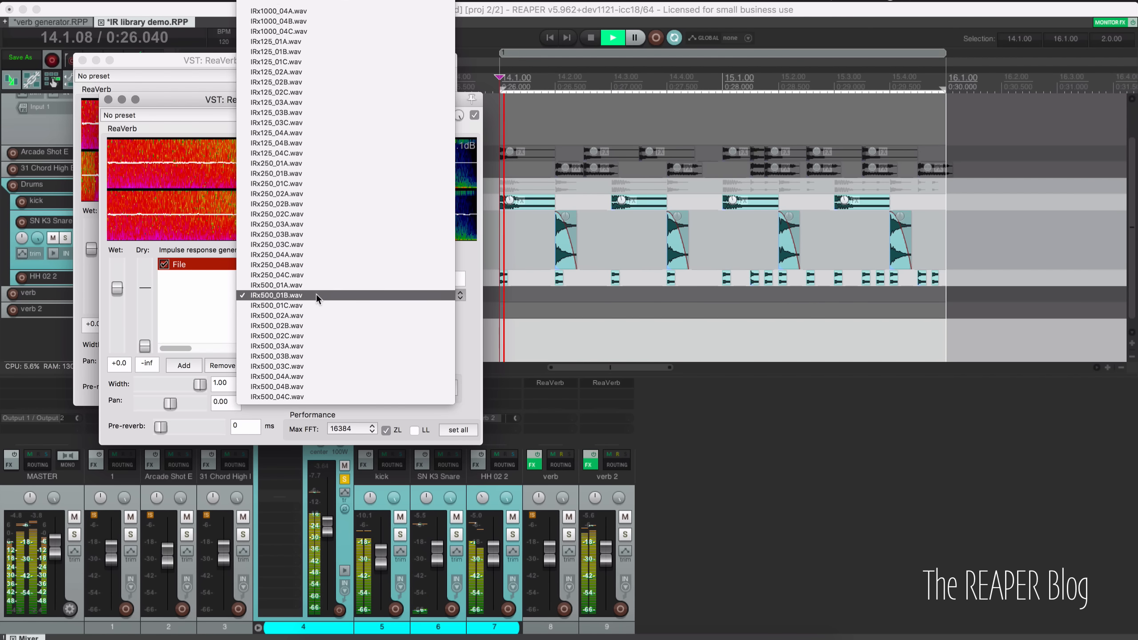
pyautogui.click(314, 326)
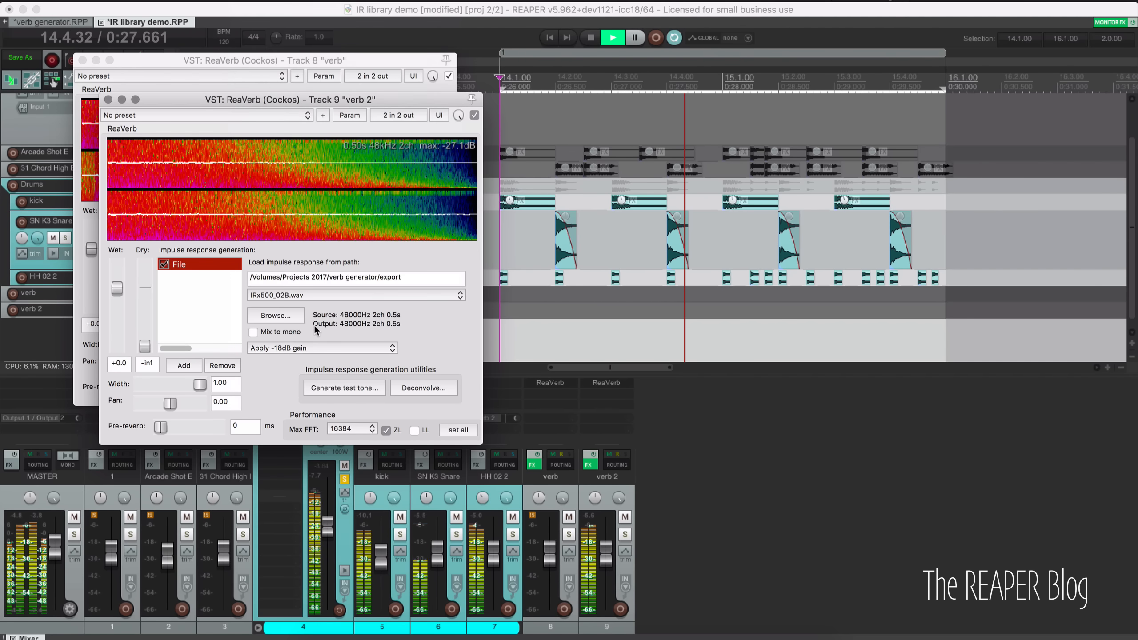
pyautogui.click(313, 295)
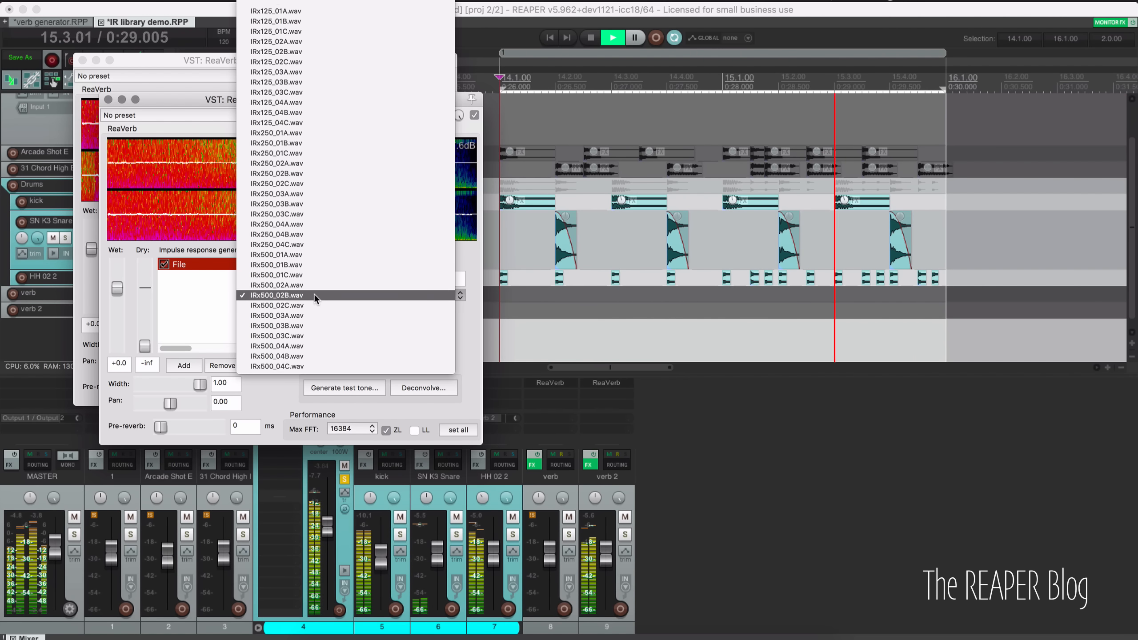
pyautogui.click(315, 325)
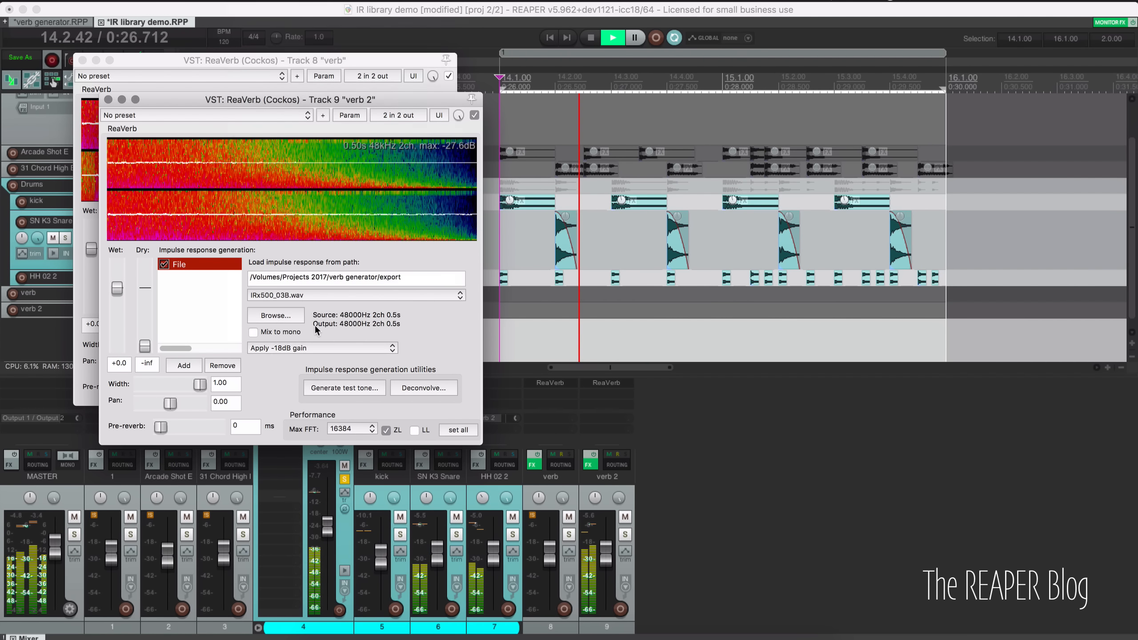
pyautogui.click(317, 295)
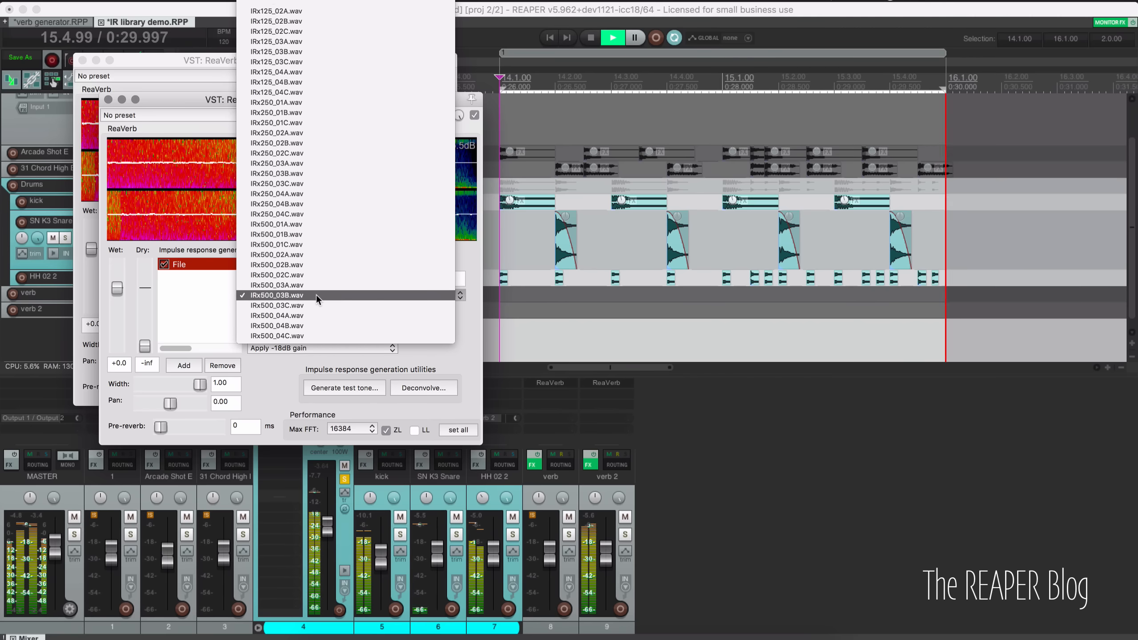
pyautogui.click(318, 325)
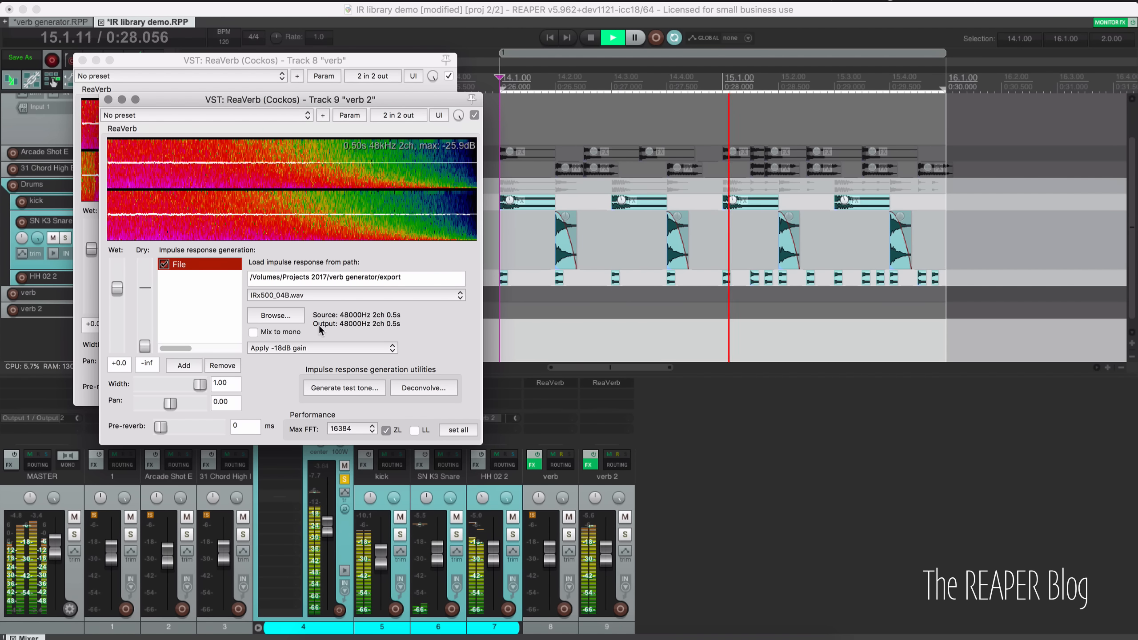
pyautogui.press('space')
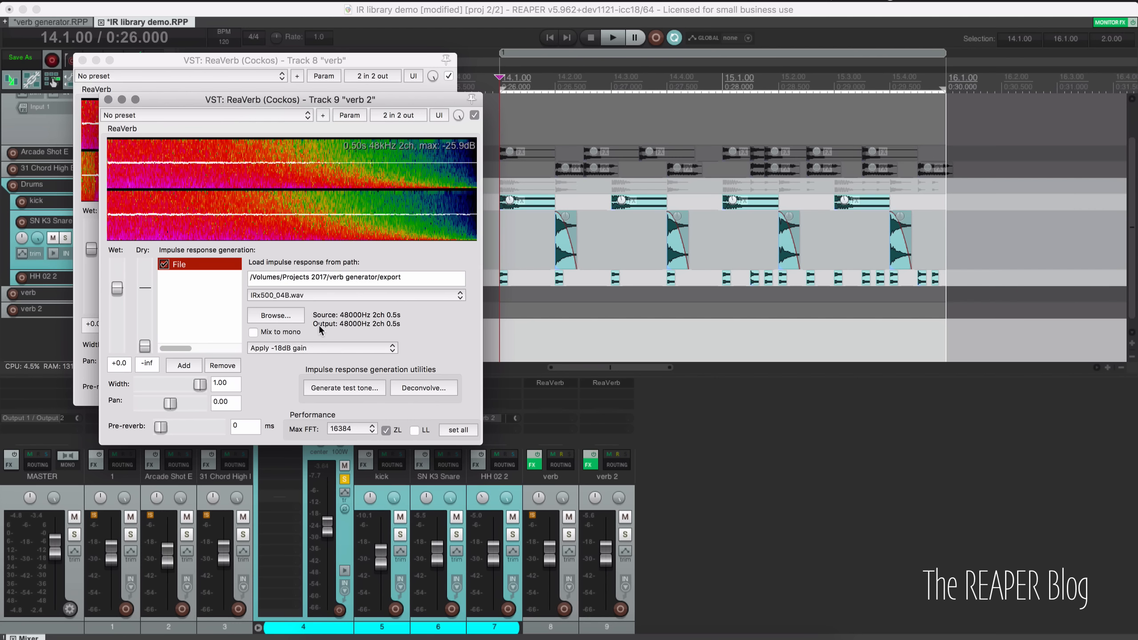
# Step: Load IRx500_03B.wav in the verb 2 track's ReaVerb and lower the verb 2 track's volume slightly while the drums play
pyautogui.click(356, 295)
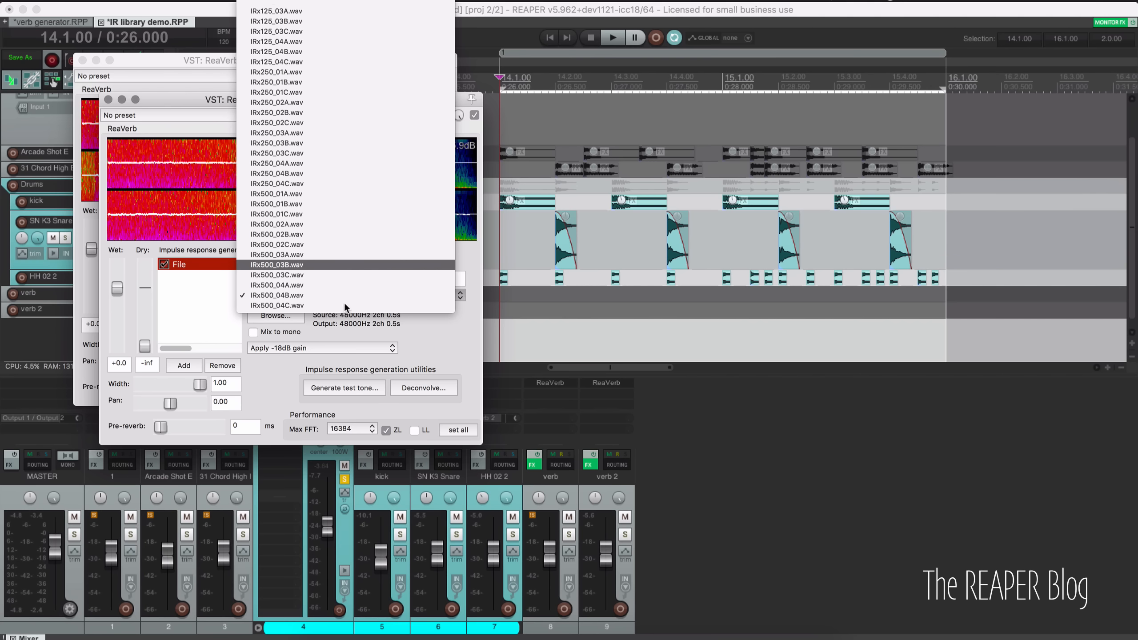
pyautogui.click(344, 265)
pyautogui.press('space')
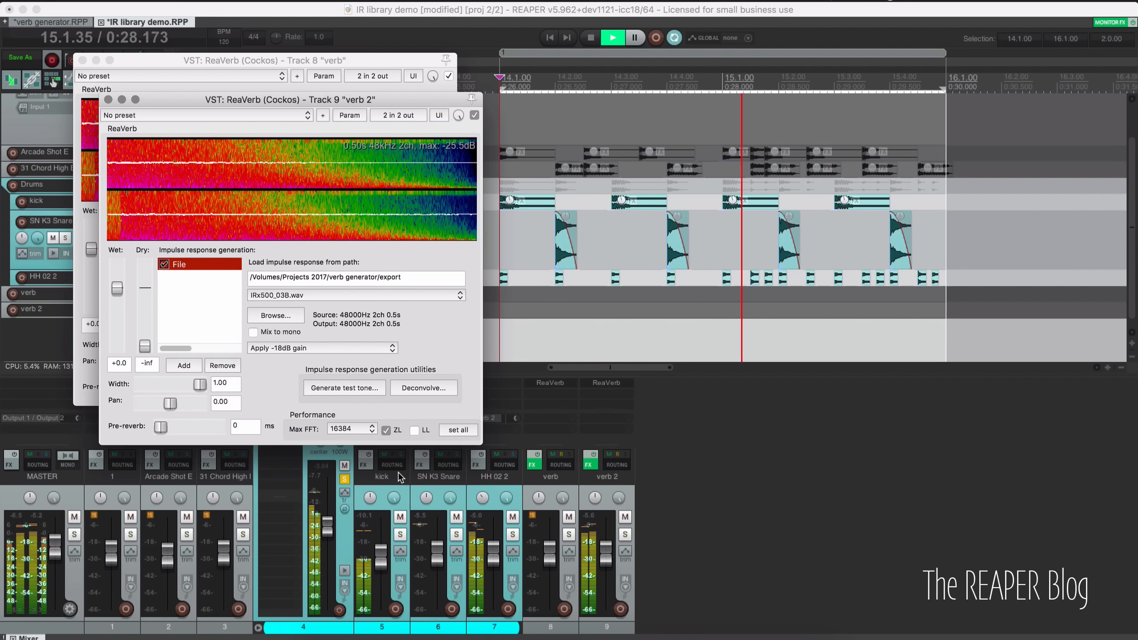
pyautogui.click(688, 472)
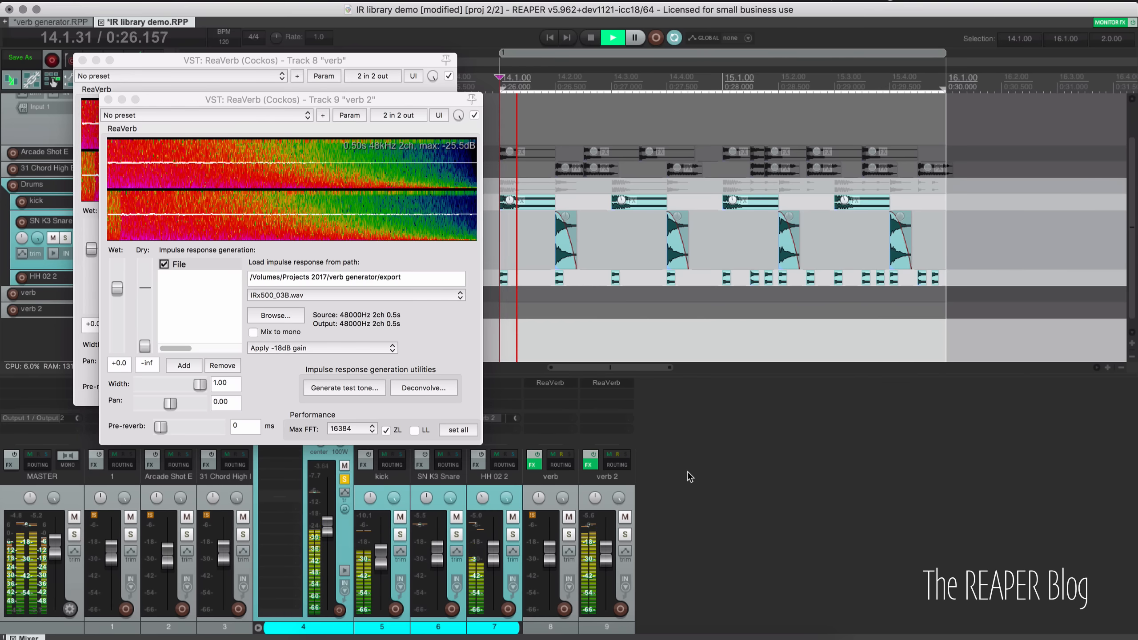
pyautogui.moveTo(606, 556)
pyautogui.mouseDown()
pyautogui.moveTo(603, 604)
pyautogui.moveTo(606, 567)
pyautogui.mouseUp()
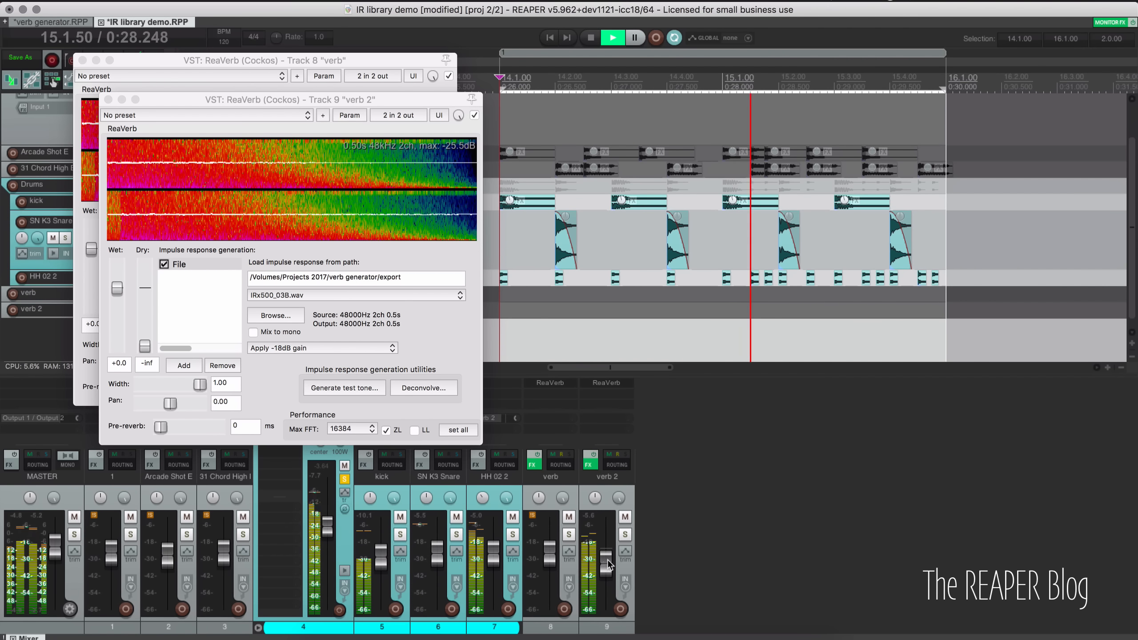
# Step: Replay the soloed drums through IRx500_03B.wav on the verb 2 track and stop the loop
pyautogui.press('space')
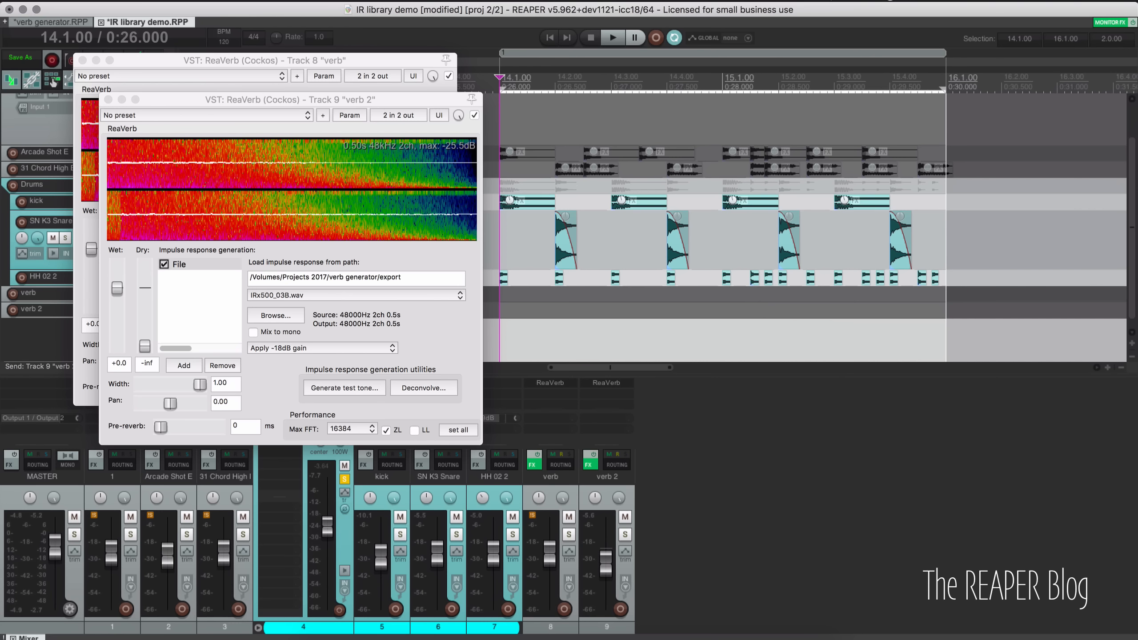
pyautogui.press('space')
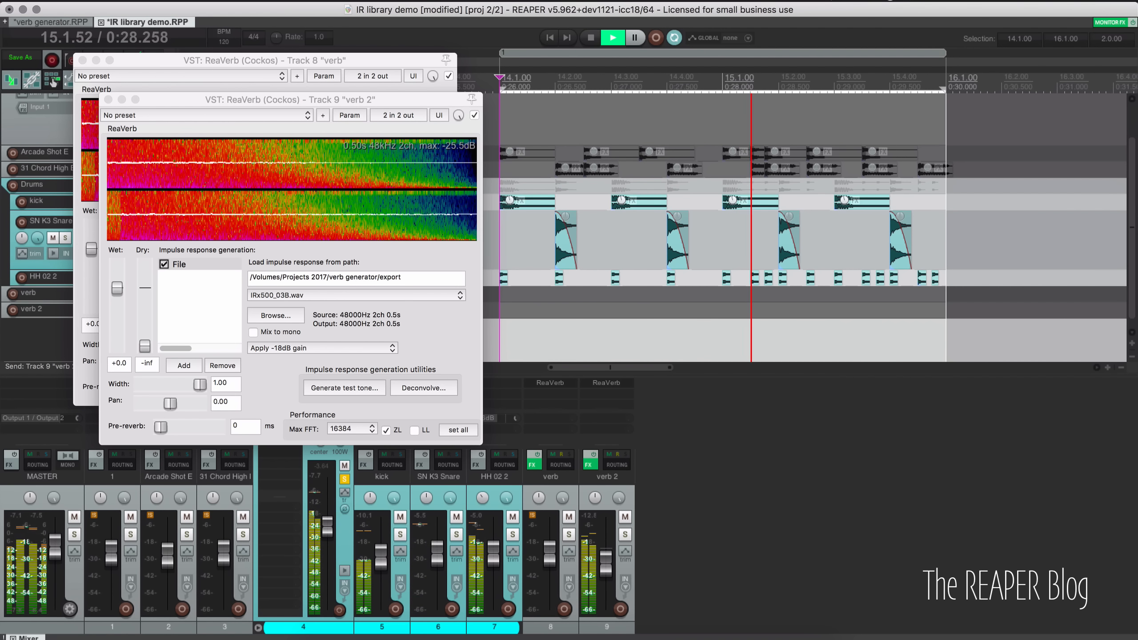
pyautogui.press('space')
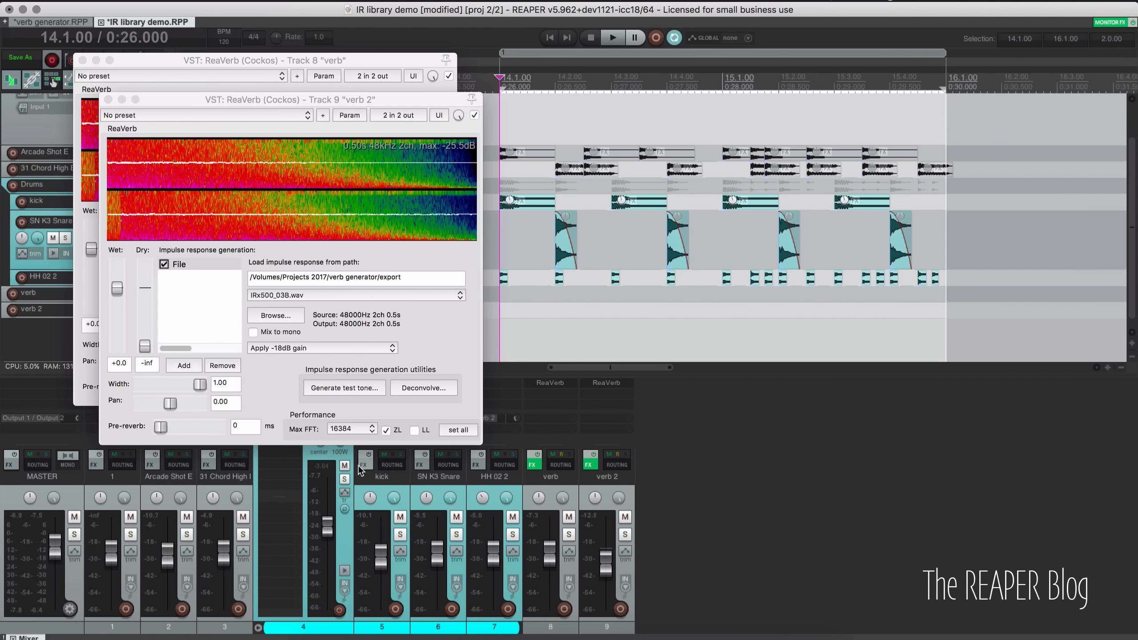
# Step: Mute the Drums folder track and close the verb 2 track's ReaVerb window while the remaining tracks play
pyautogui.click(344, 466)
pyautogui.press('space')
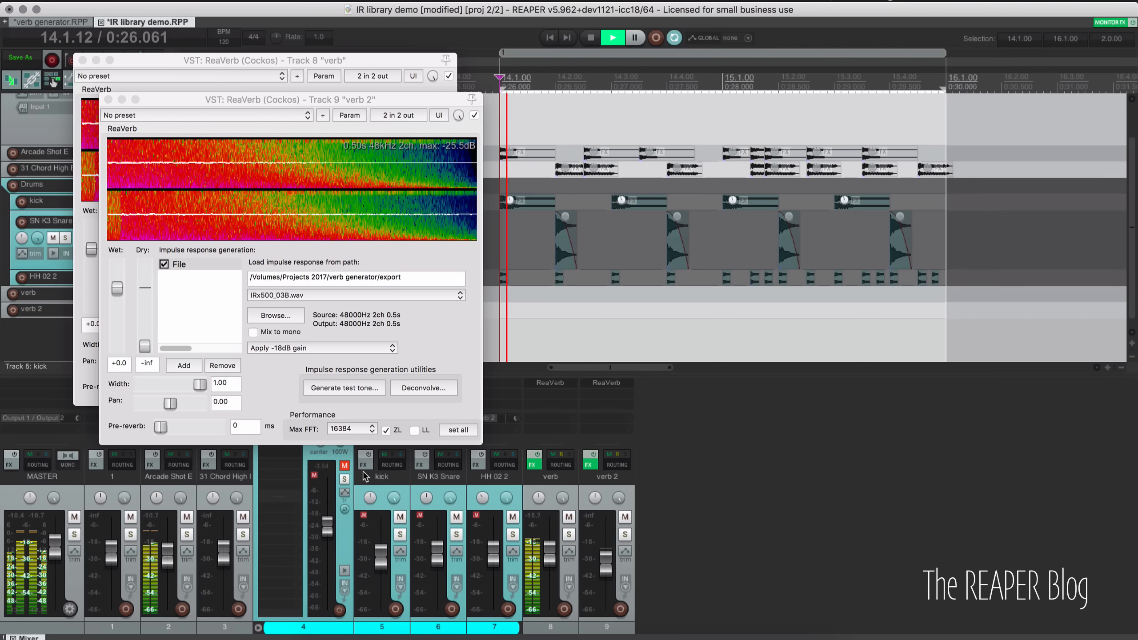
pyautogui.scroll(1, 556, 251)
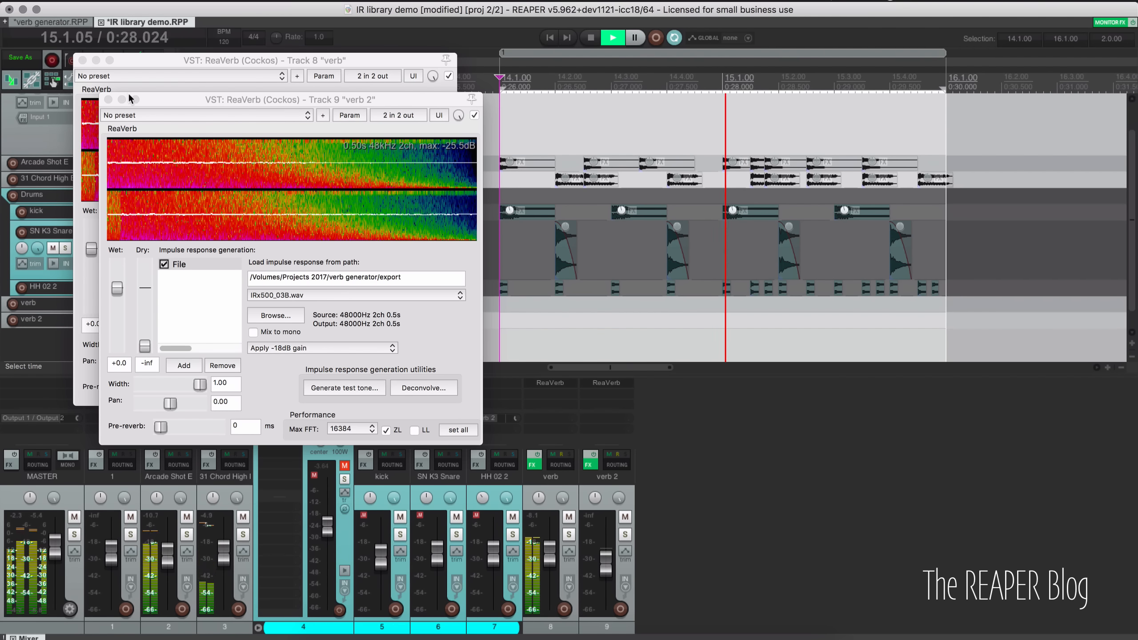
pyautogui.click(108, 99)
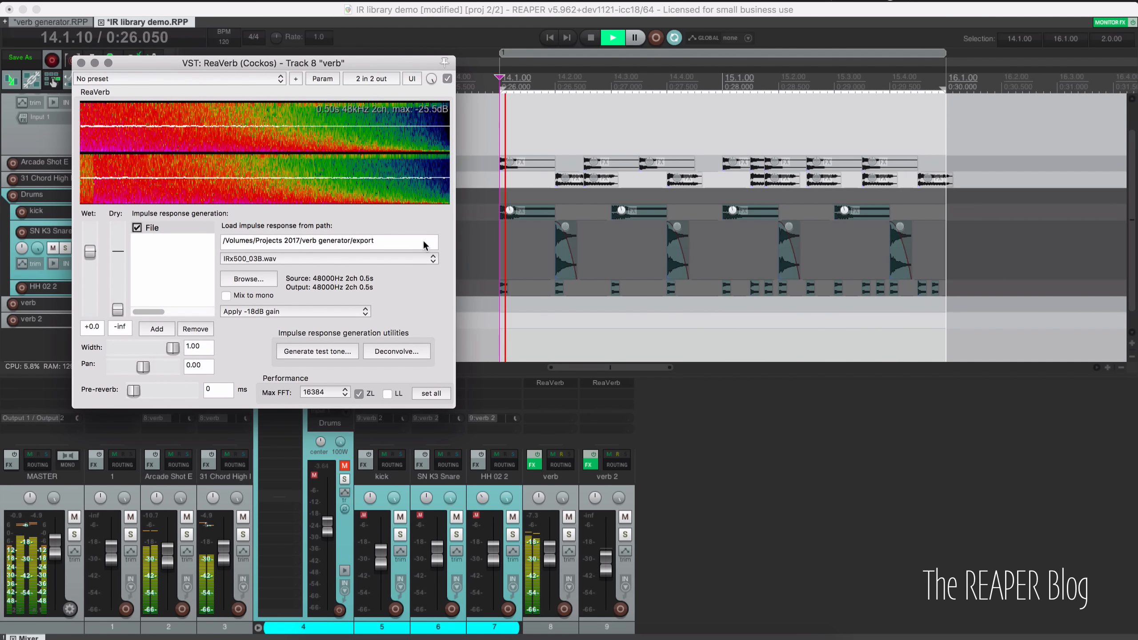
pyautogui.press('space')
# Step: Load IRx1000_01B.wav in the verb track's ReaVerb and audition it on the unmuted synth tracks
pyautogui.click(271, 261)
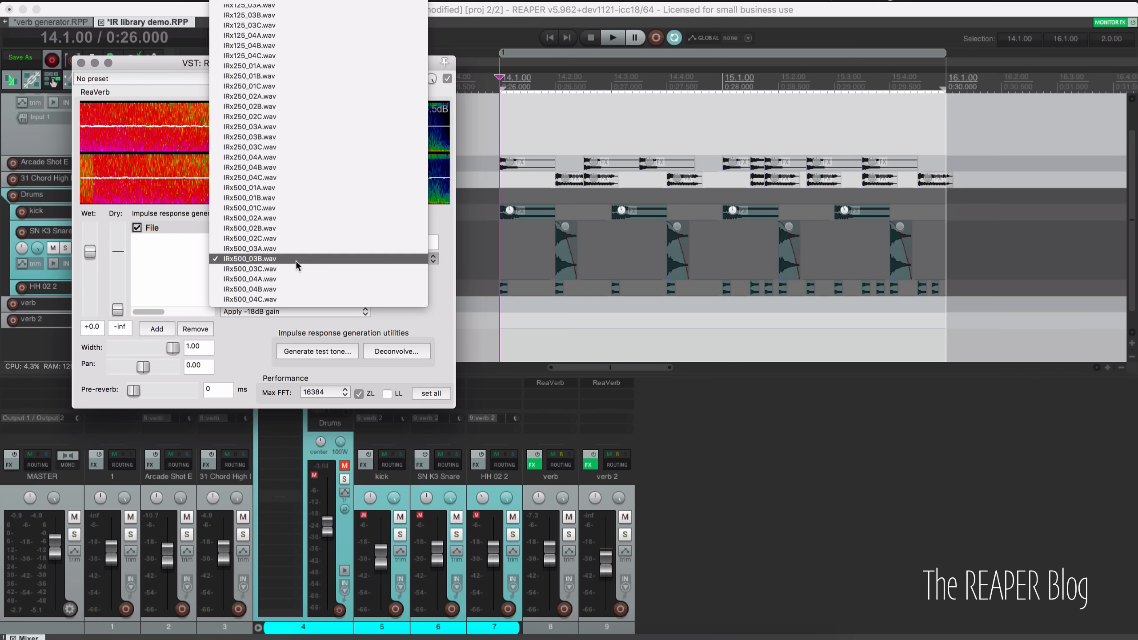
pyautogui.scroll(5, 296, 262)
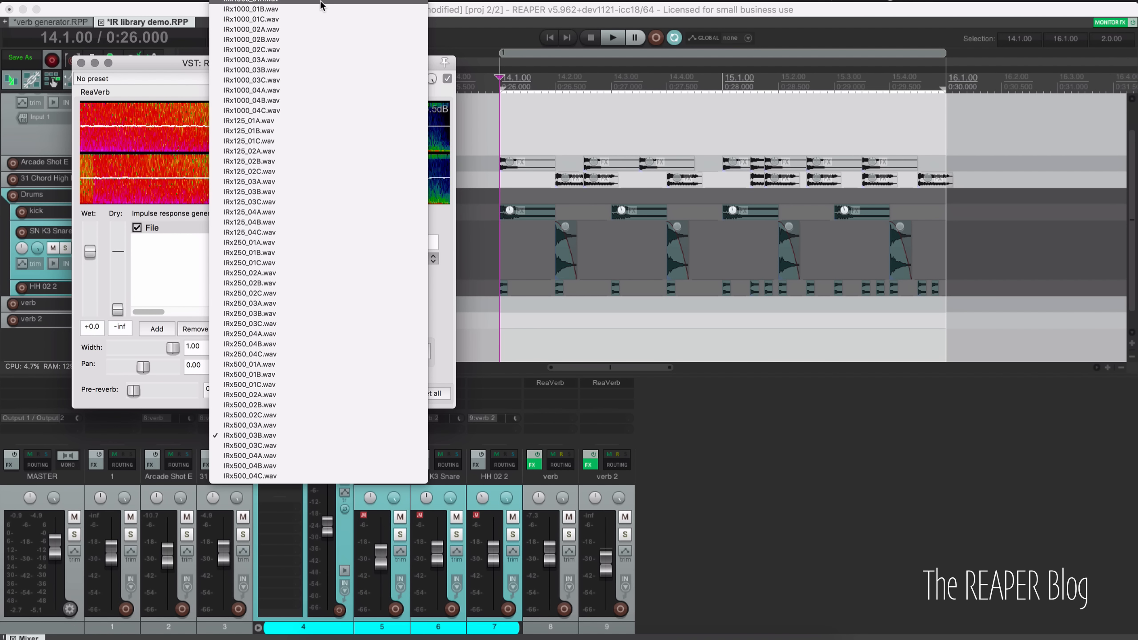
pyautogui.click(285, 10)
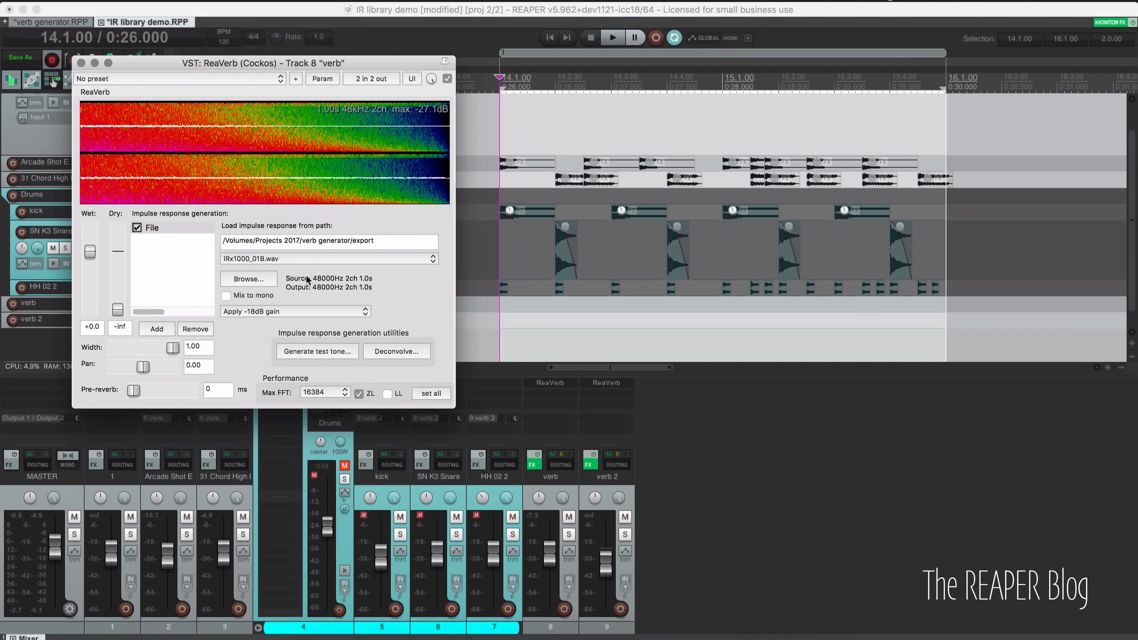
pyautogui.press('space')
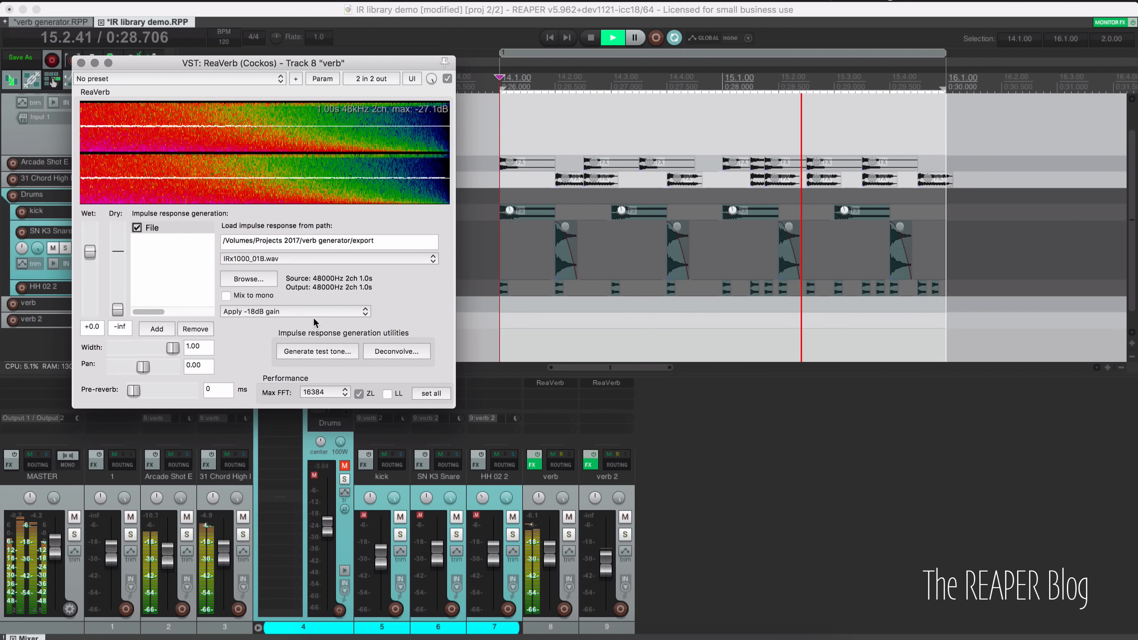
pyautogui.press('space')
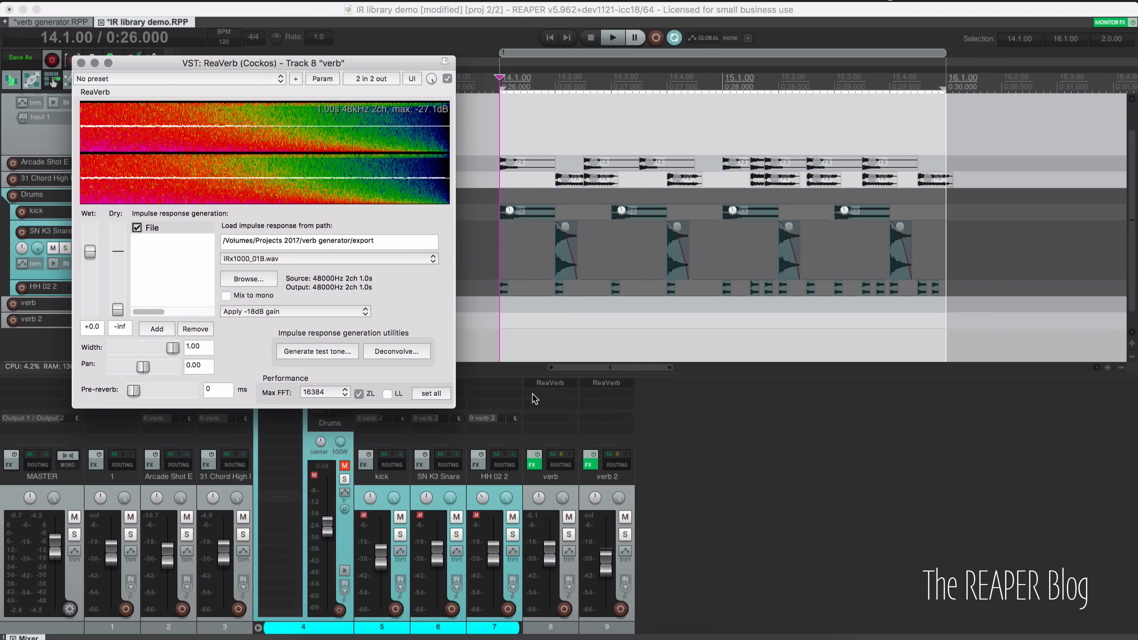
# Step: Add ReaEQ to the verb track with a low shelf at 314.4 Hz, -120 dB, and a high shelf at 9150.2 Hz, -3.8 dB
pyautogui.click(737, 418)
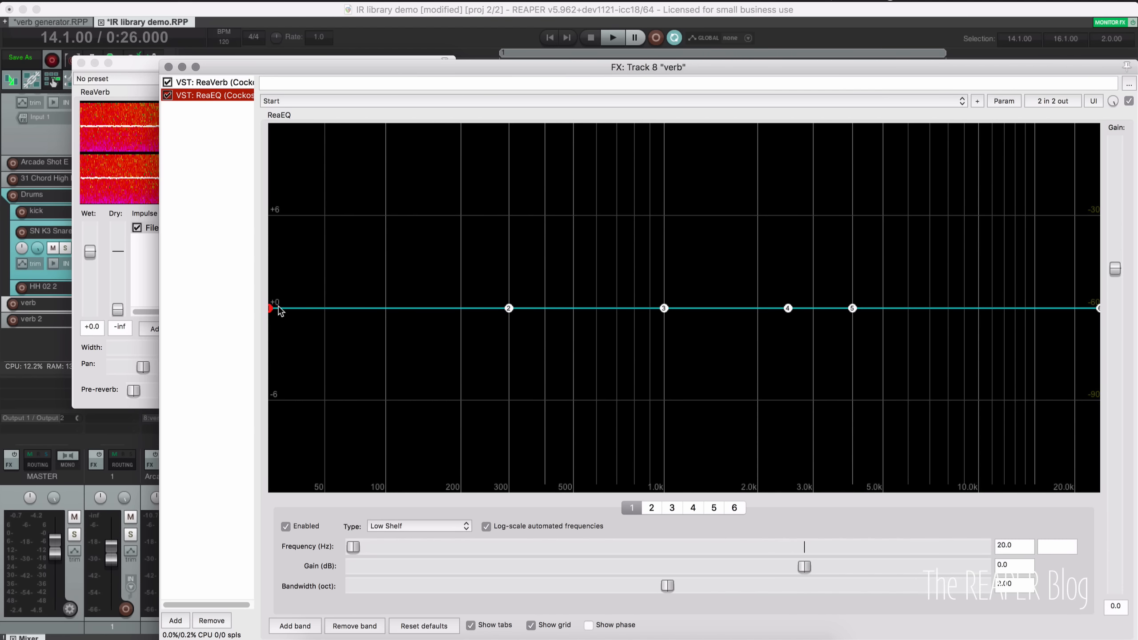
pyautogui.moveTo(270, 308); pyautogui.dragTo(515, 536)
pyautogui.press('space')
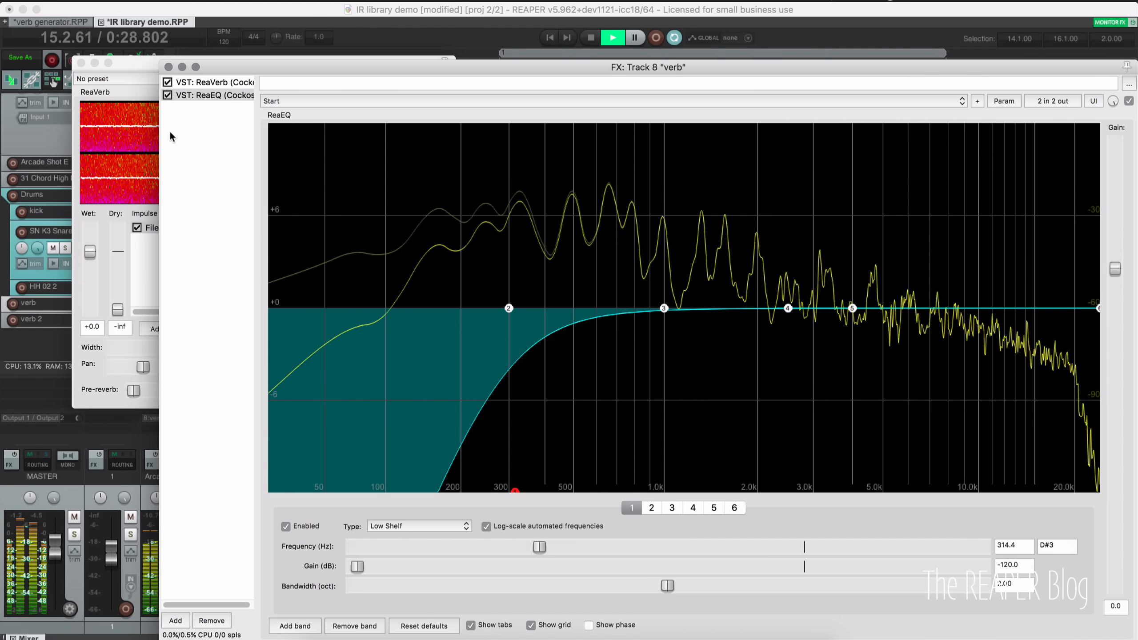
pyautogui.moveTo(1098, 308); pyautogui.dragTo(966, 368)
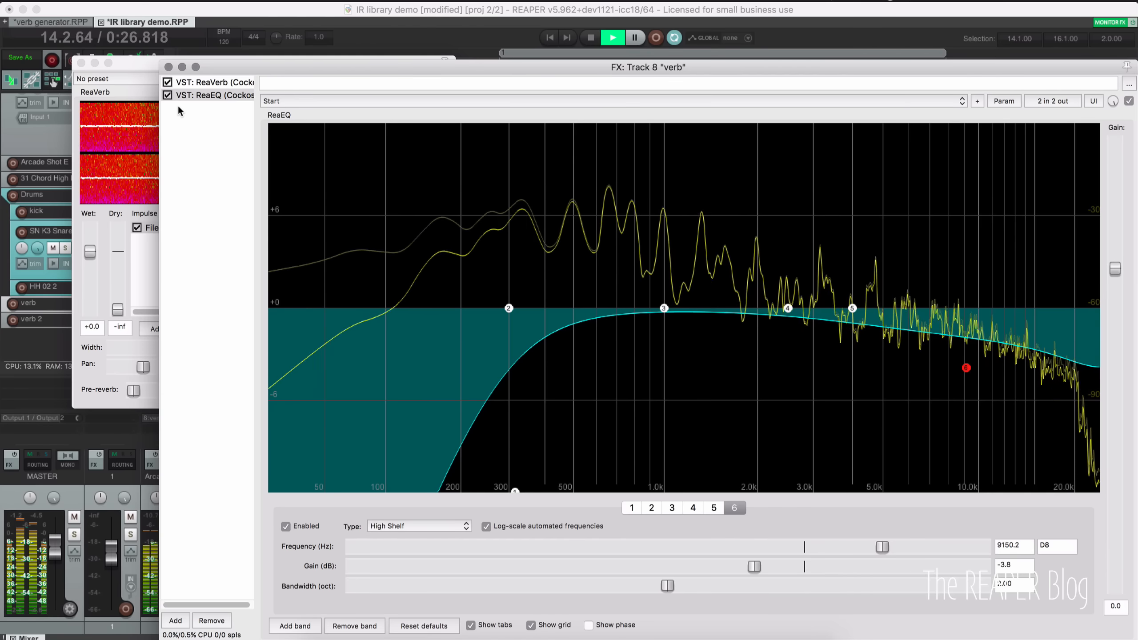
# Step: Bypass and re-enable ReaEQ on the verb track to compare the reverb during playback, and stop the loop
pyautogui.click(168, 96)
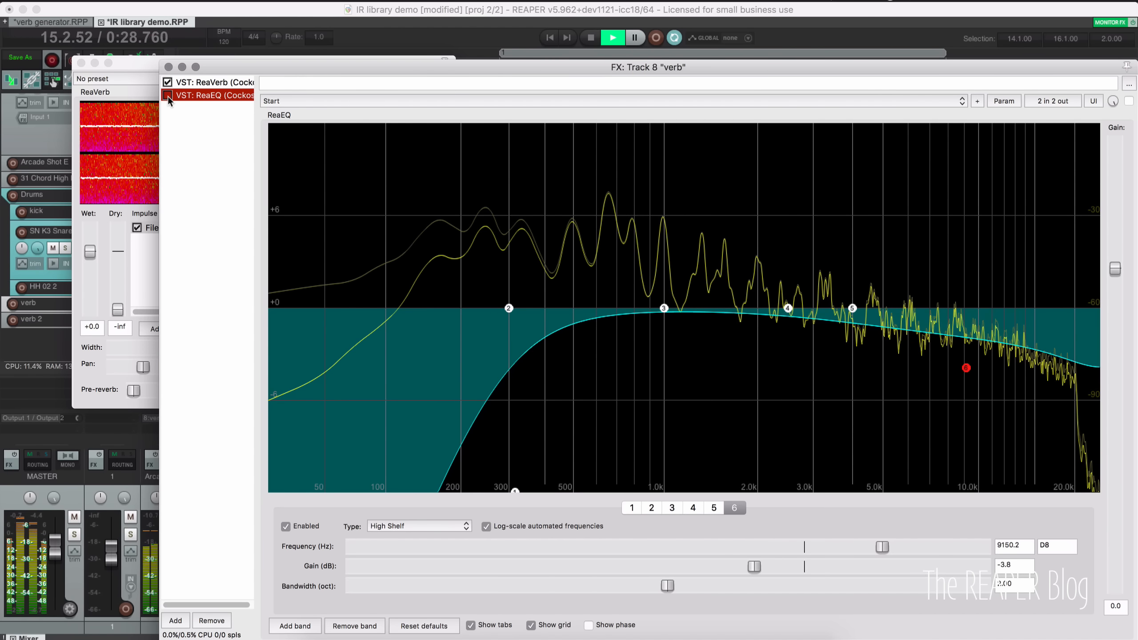
pyautogui.click(167, 96)
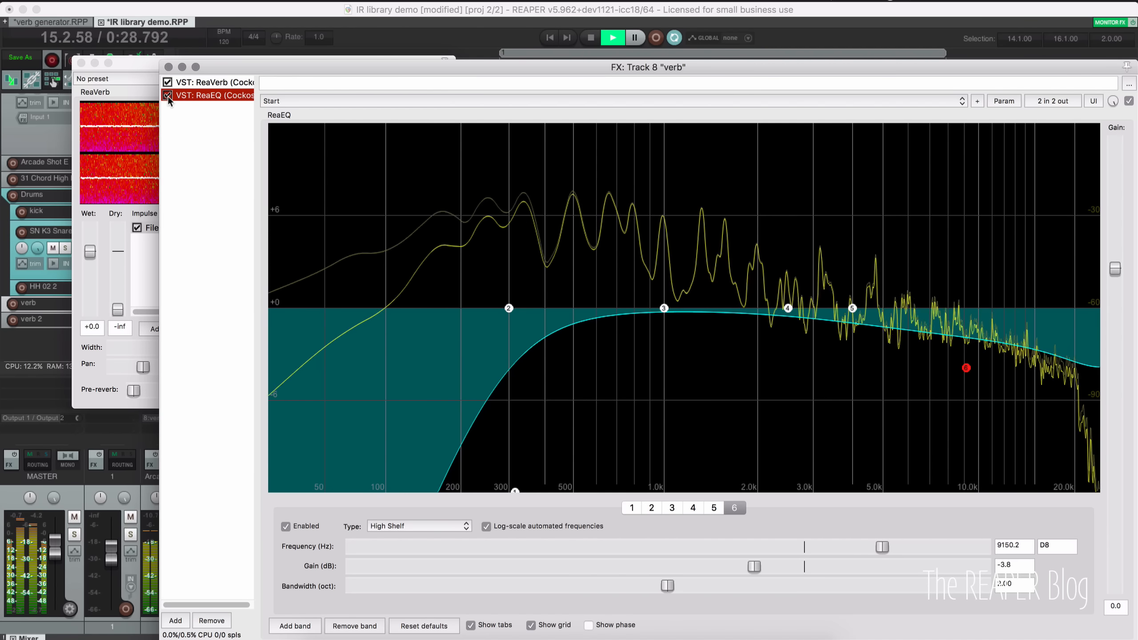
pyautogui.press('space')
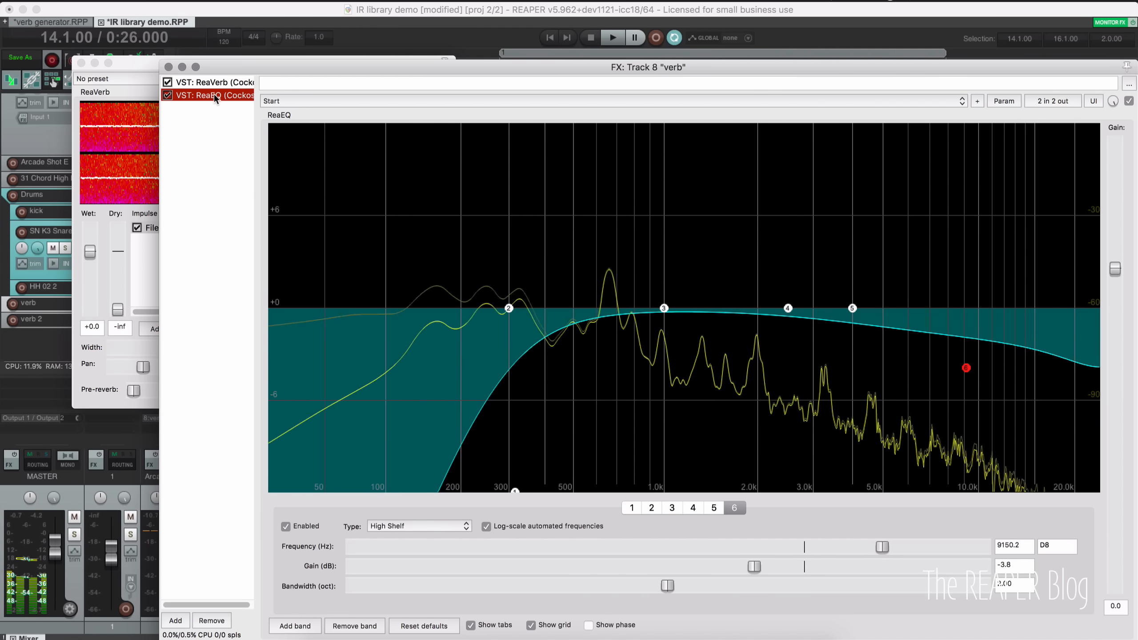
# Step: Move ReaEQ before ReaVerb in the verb track's effects chain, audition that order and close the chain window
pyautogui.moveTo(222, 83); pyautogui.dragTo(222, 84)
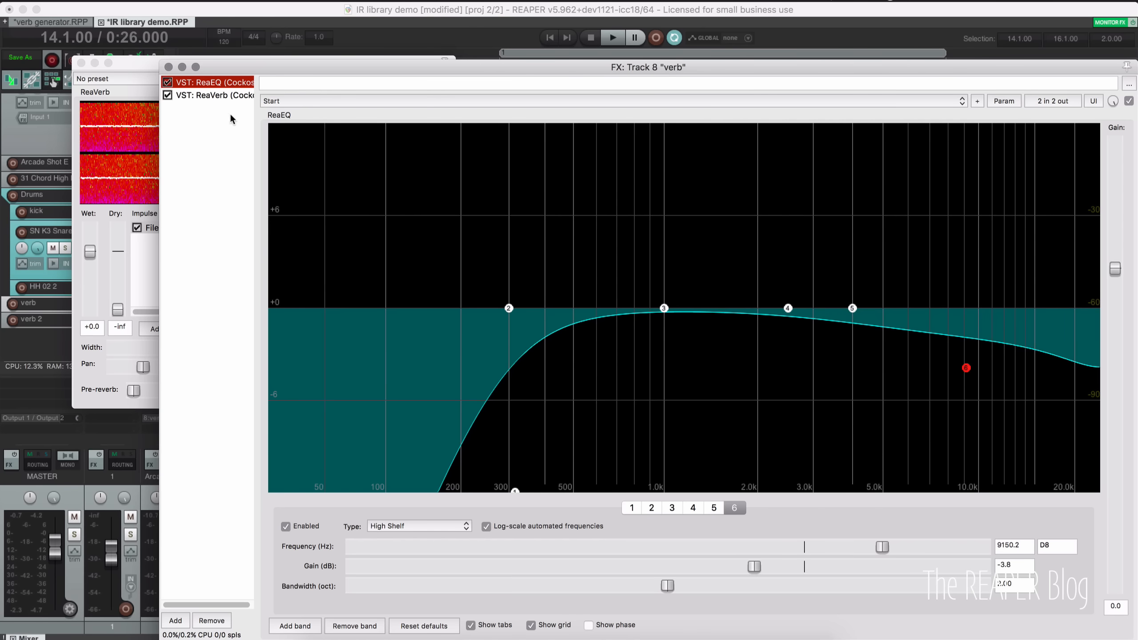
pyautogui.press('space')
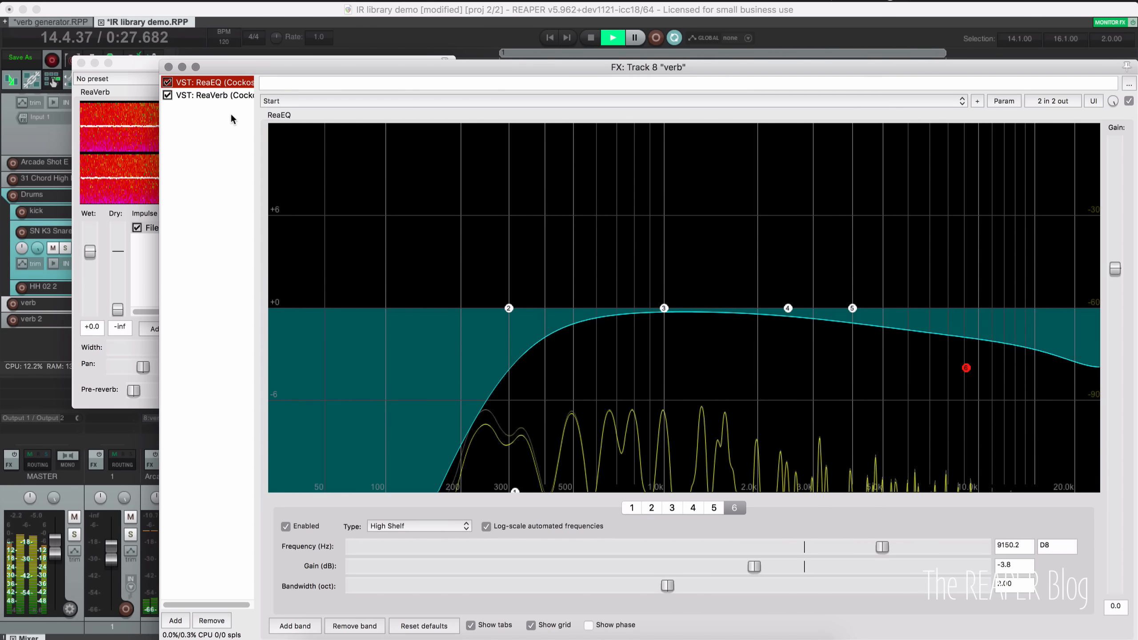
pyautogui.press('space')
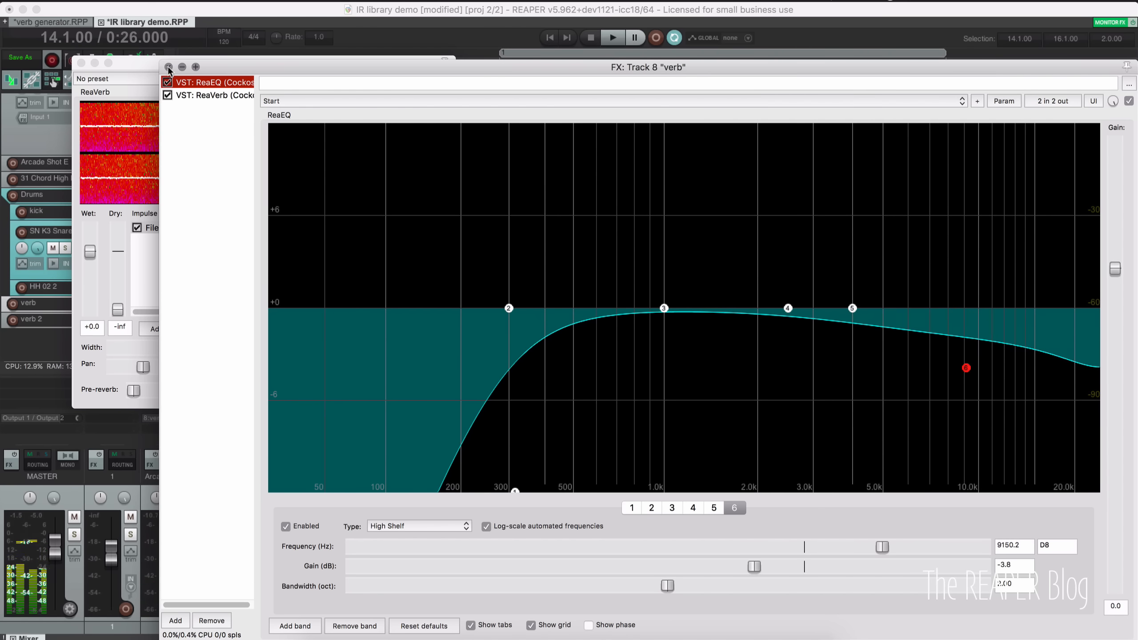
pyautogui.click(169, 67)
# Step: Solo the verb track and audition the reverb alone with ReaEQ placed before ReaVerb
pyautogui.click(569, 534)
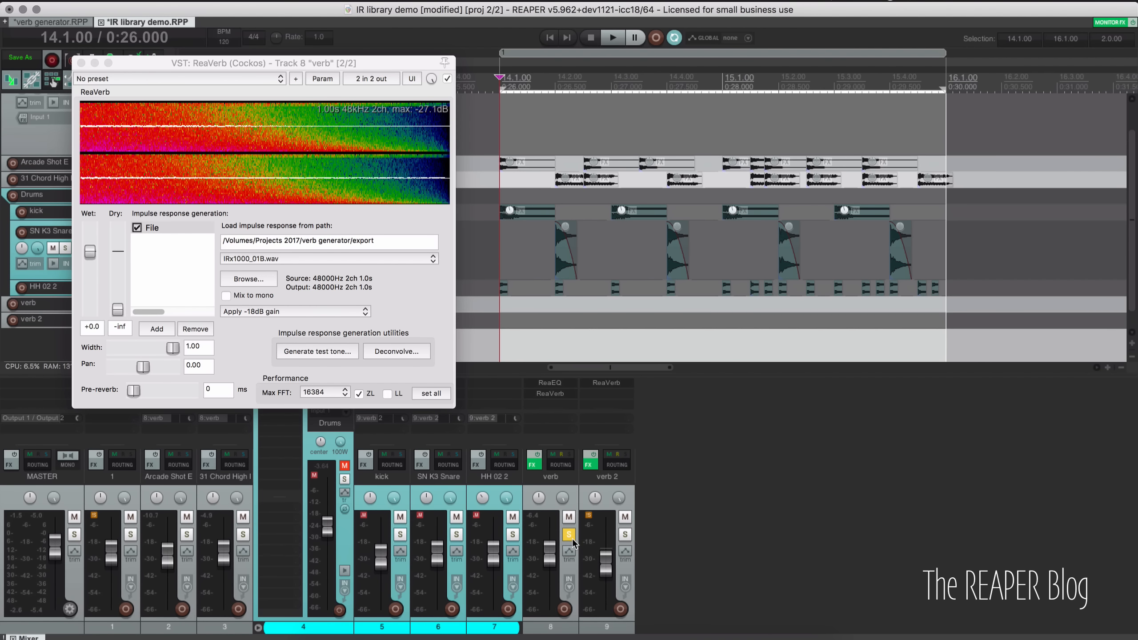
pyautogui.press('space')
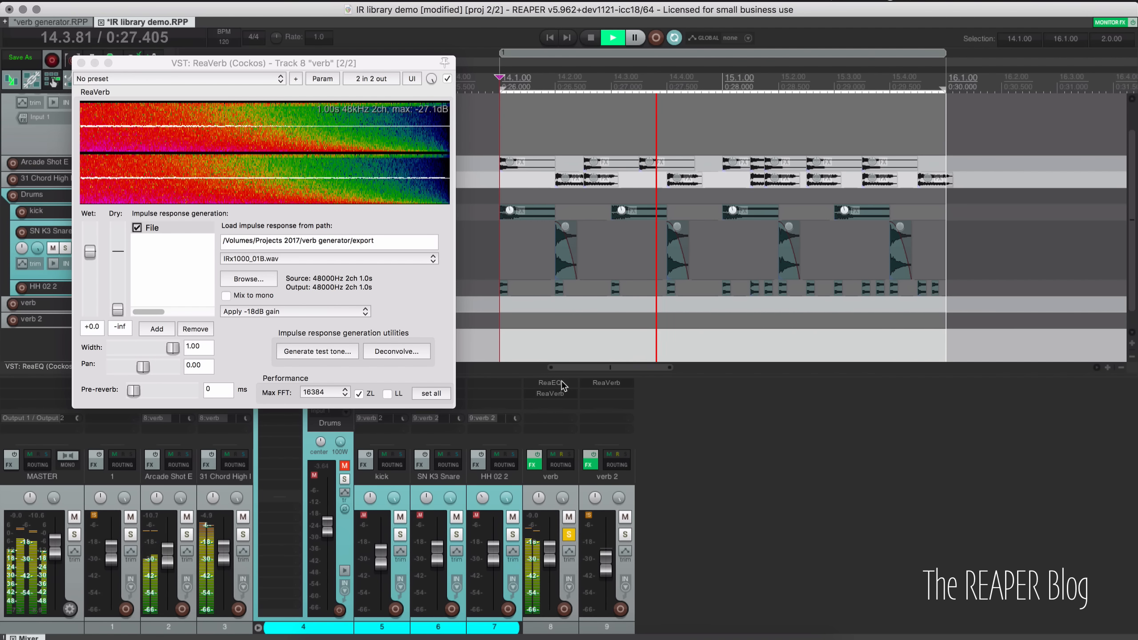
pyautogui.press('space')
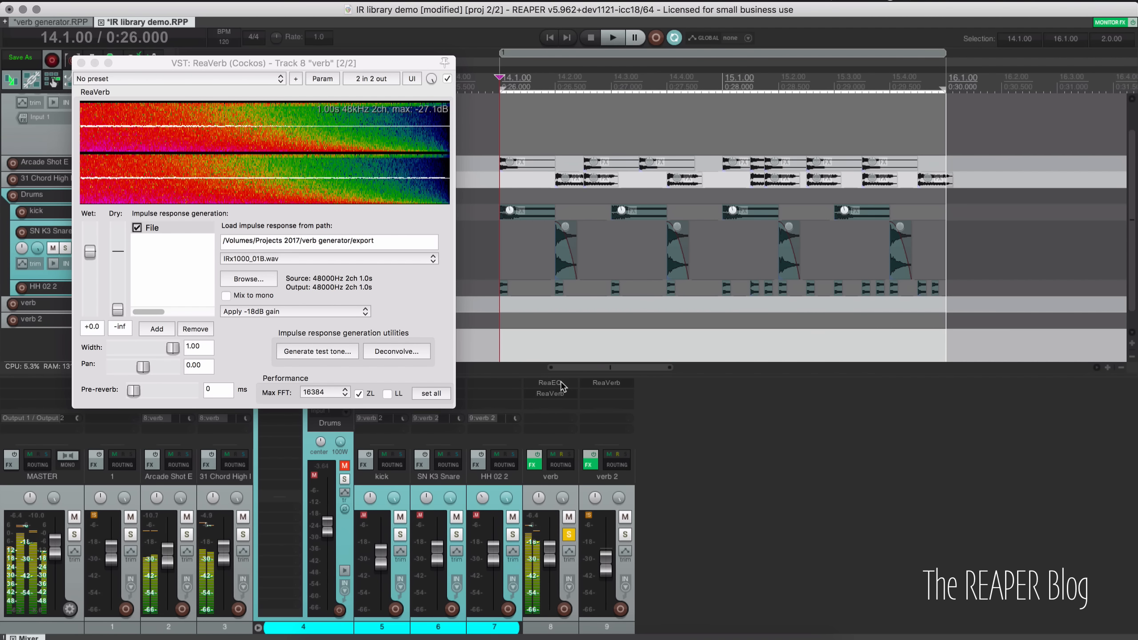
# Step: Move ReaEQ after ReaVerb on the verb track and audition the soloed reverb in that order
pyautogui.moveTo(562, 386); pyautogui.dragTo(558, 407)
pyautogui.press('space')
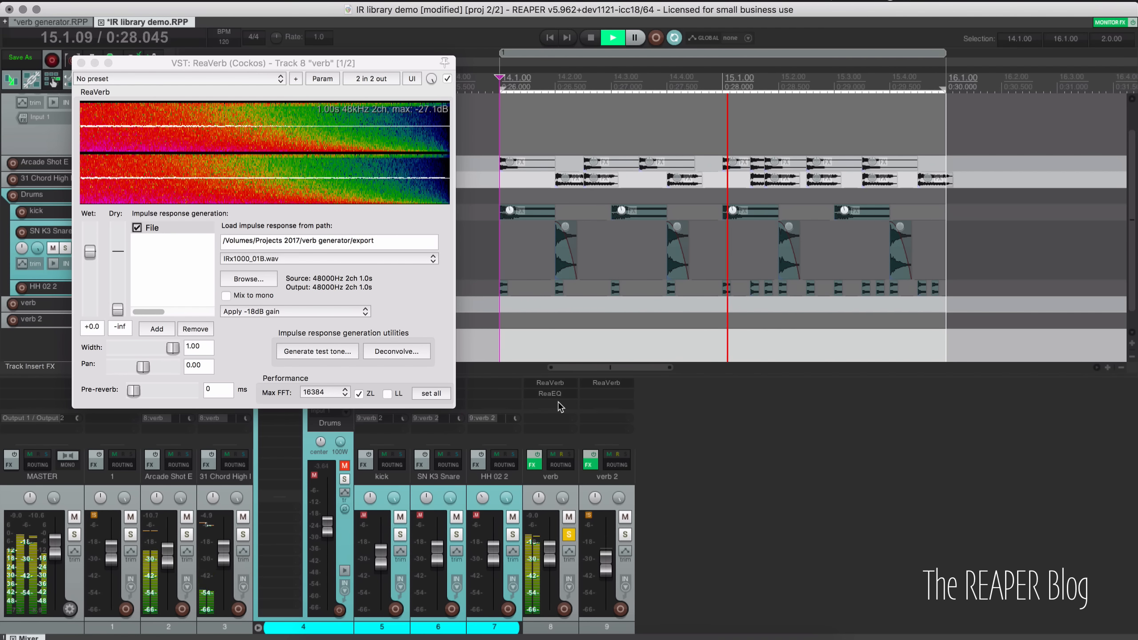
pyautogui.press('space')
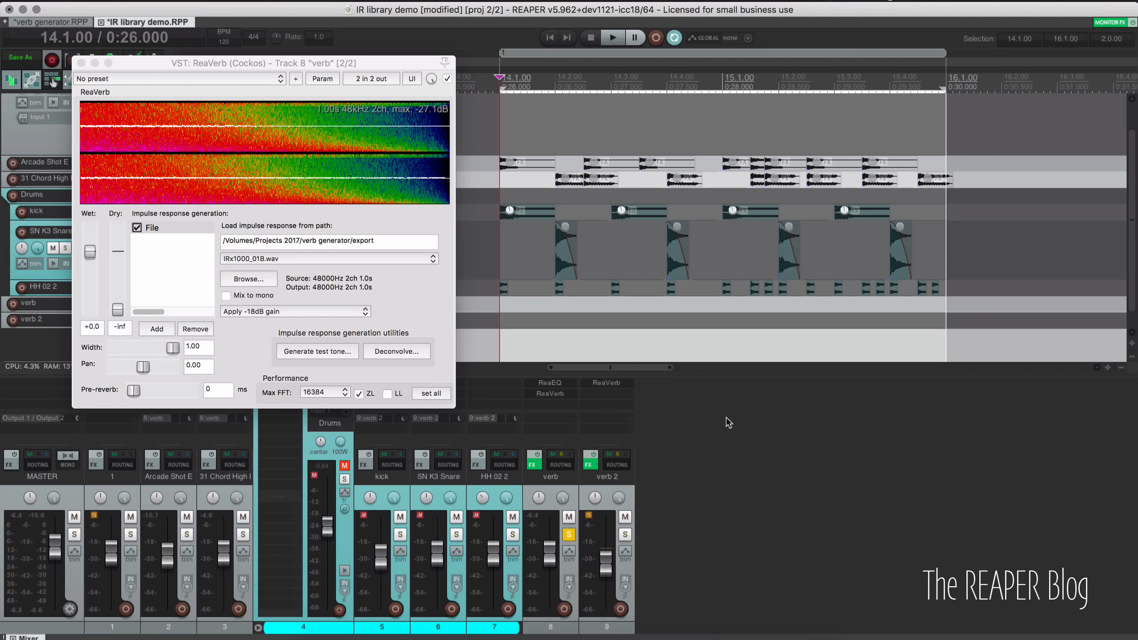
# Step: Load IRx1000_02B.wav in the verb track's ReaVerb, audition it, and unsolo the verb track
pyautogui.click(298, 258)
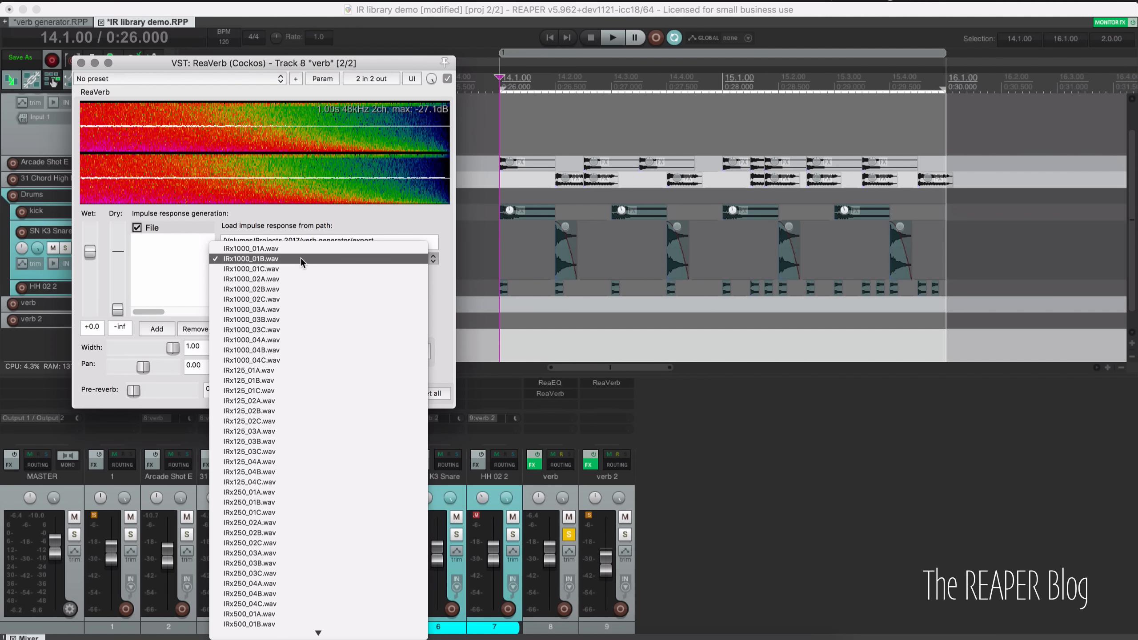
pyautogui.click(304, 290)
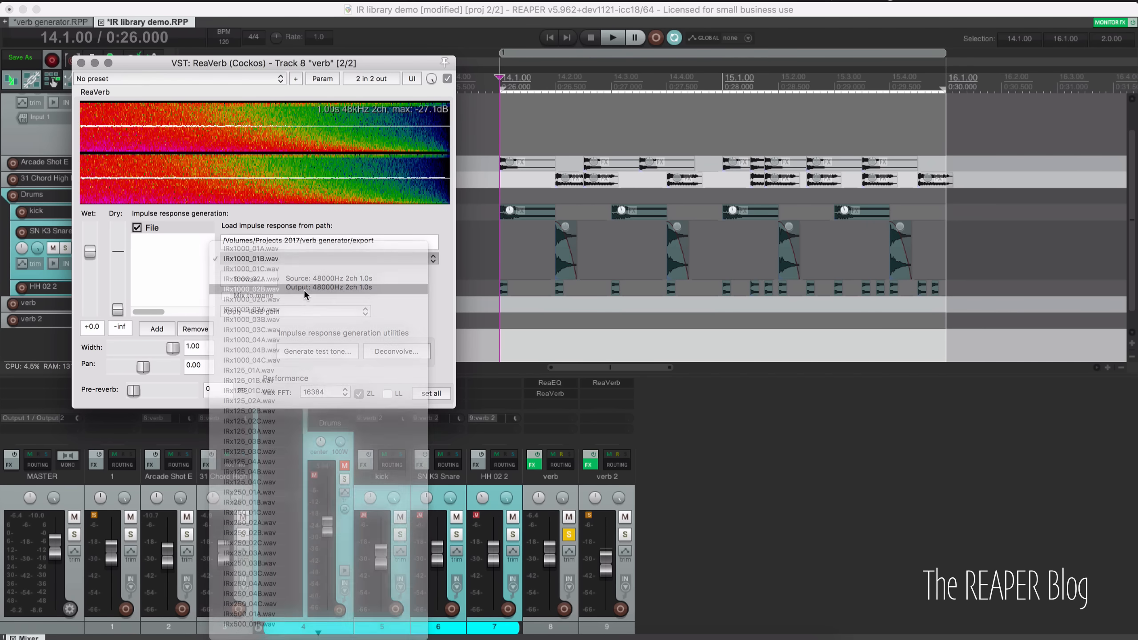
pyautogui.press('space')
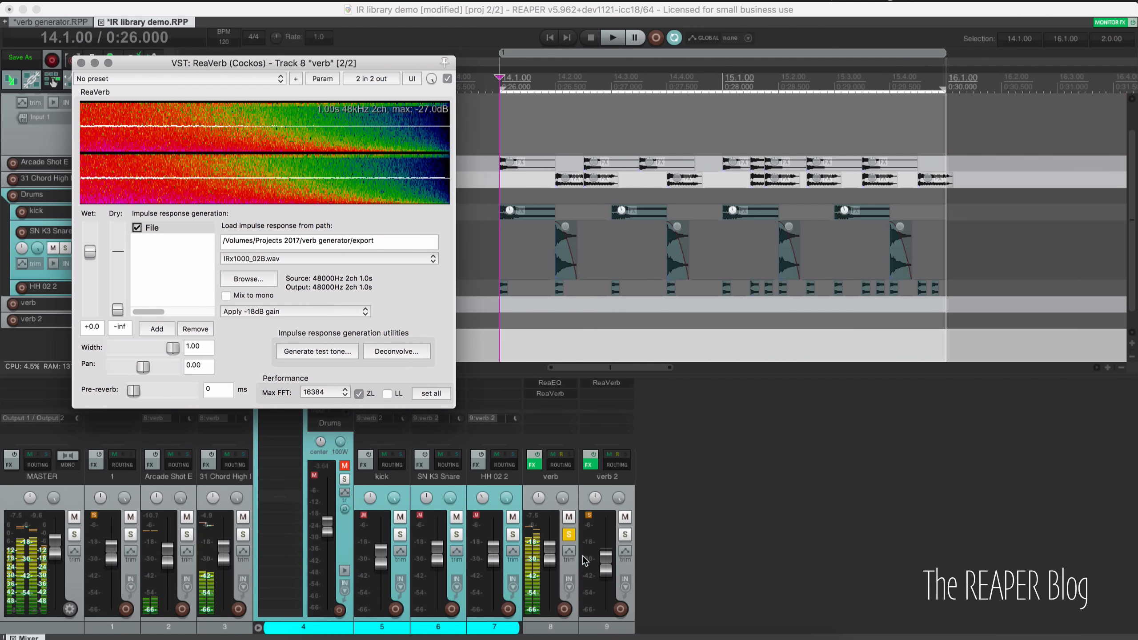
pyautogui.click(567, 538)
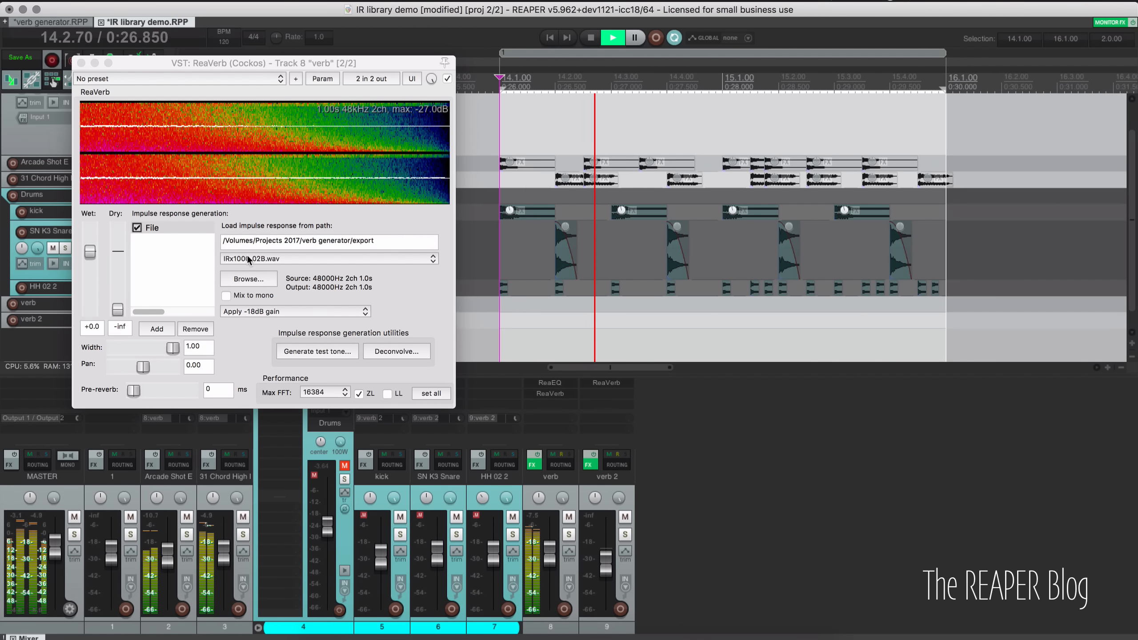
# Step: Compare IRx1000_03C.wav and IRx1000_04C.wav in the verb track's ReaVerb during playback, ending on IRx1000_03C.wav, and stop the loop
pyautogui.click(291, 257)
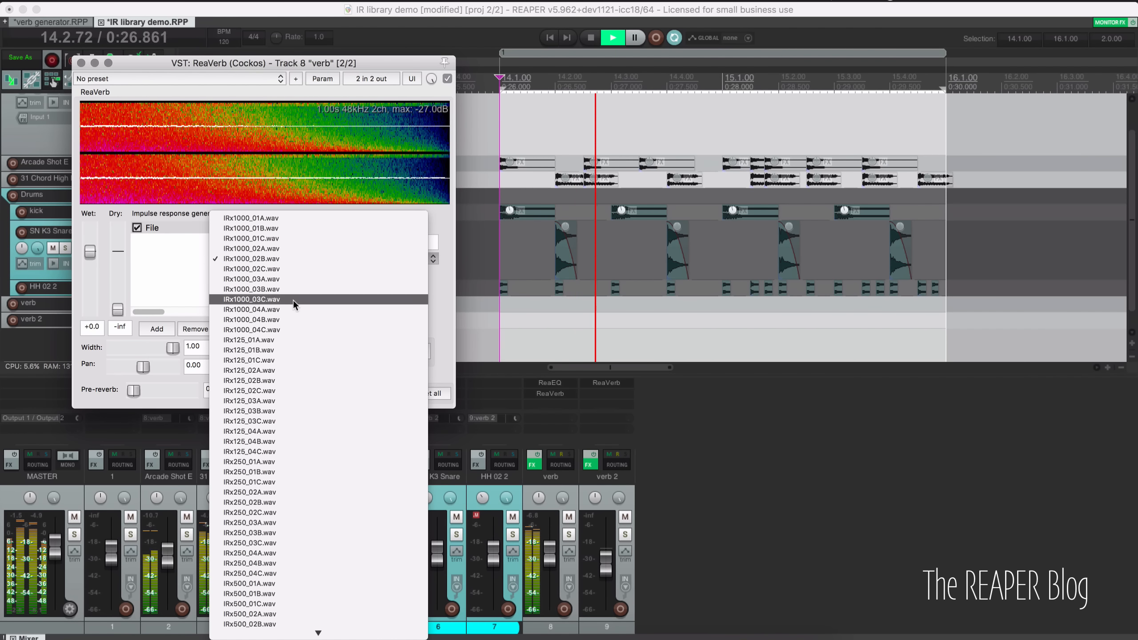
pyautogui.click(293, 301)
pyautogui.click(288, 260)
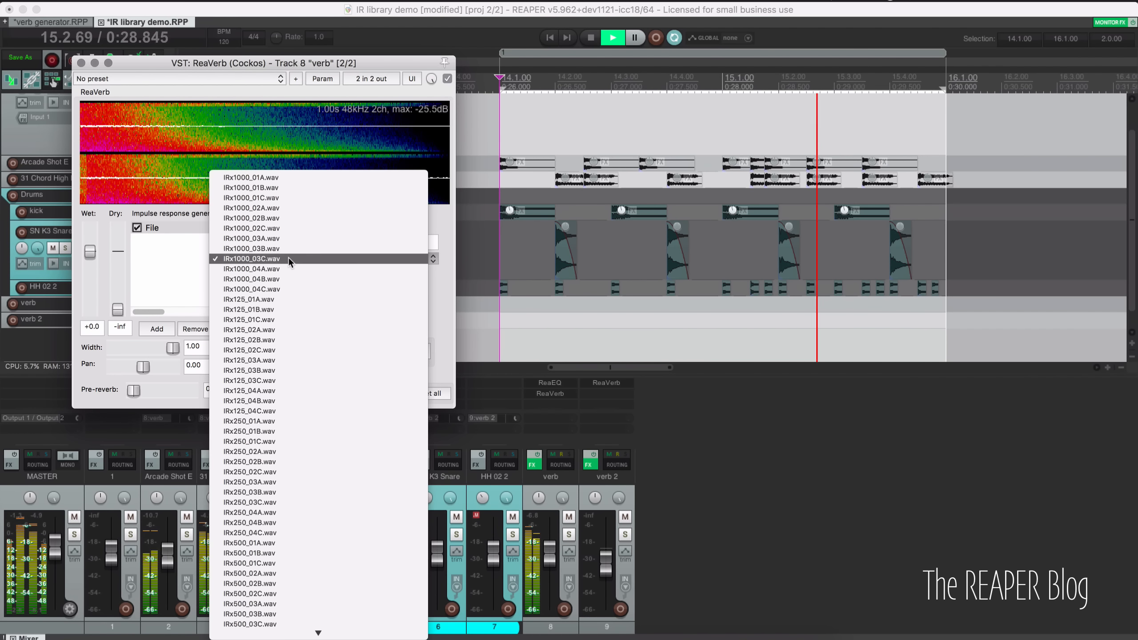
pyautogui.click(290, 287)
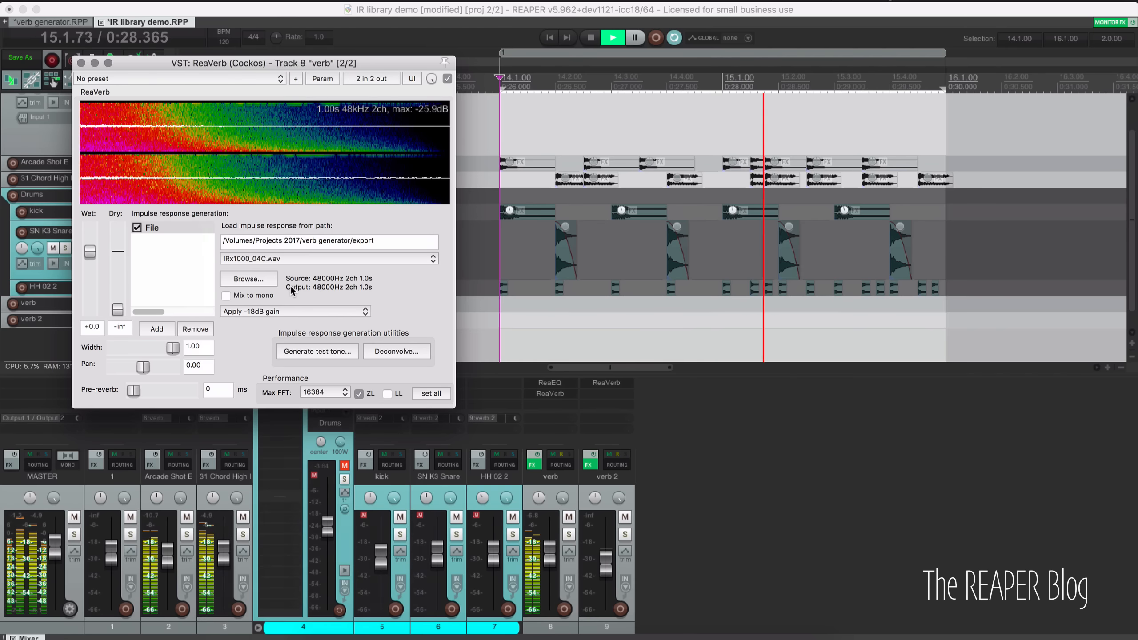
pyautogui.click(283, 258)
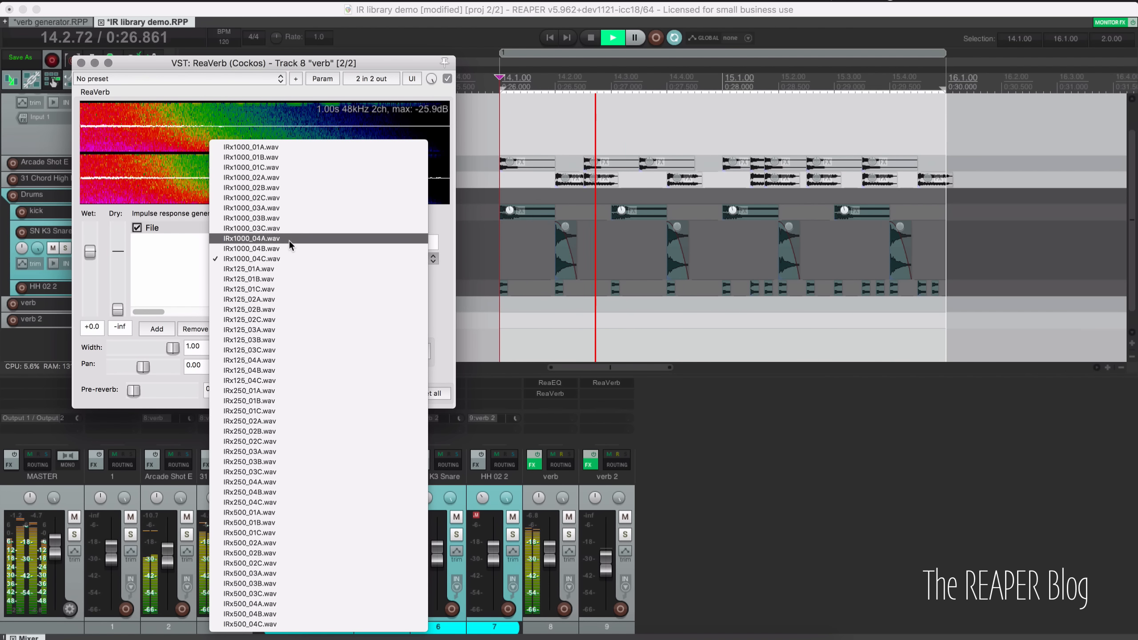
pyautogui.click(289, 226)
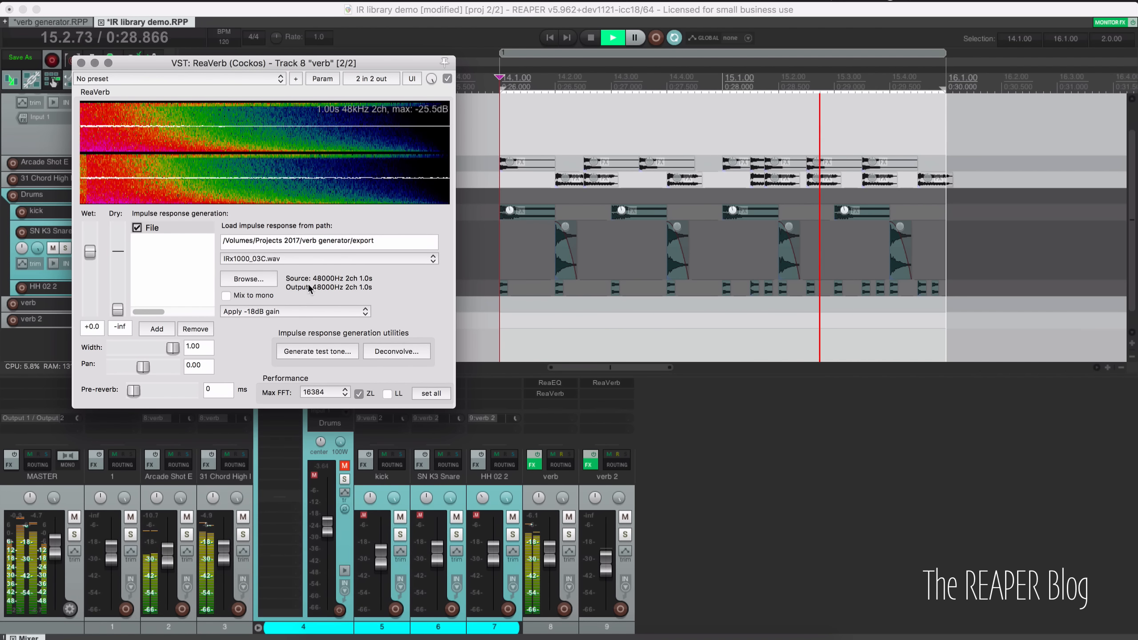
pyautogui.press('space')
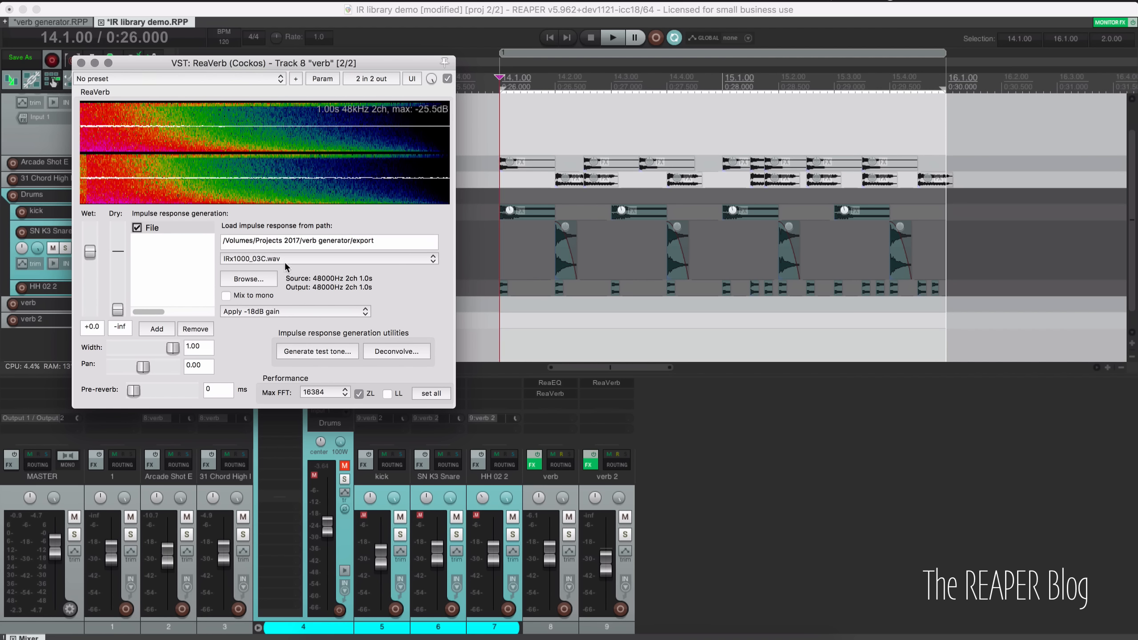
# Step: Unmute the Drums track, audition the full loop while adjusting the verb track's level, and close ReaVerb after stopping playback
pyautogui.click(345, 465)
pyautogui.press('space')
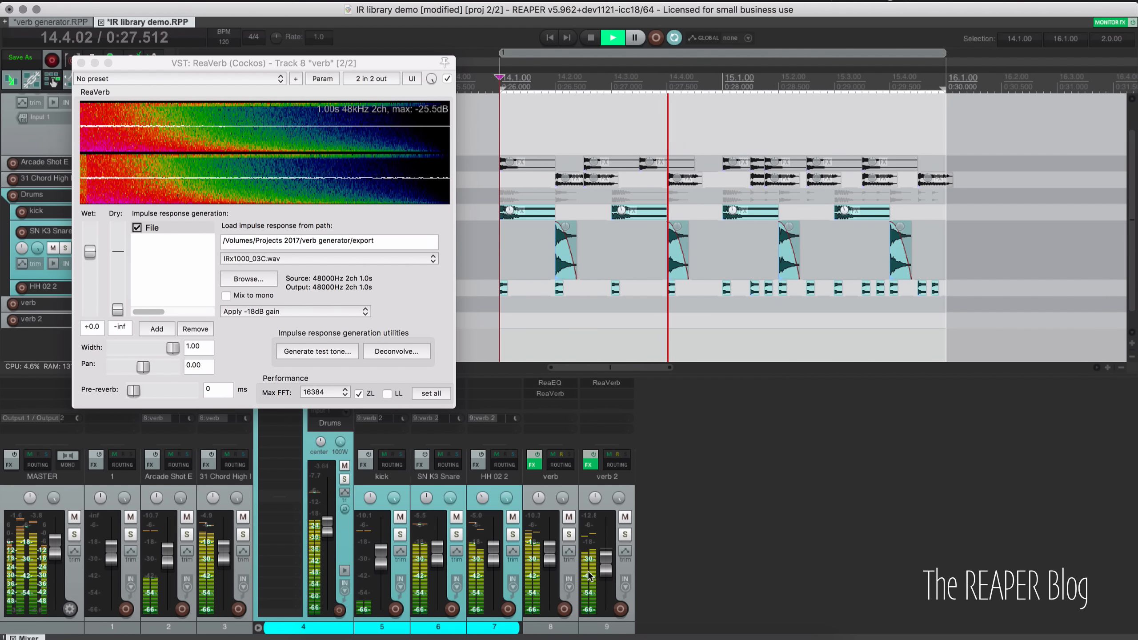
pyautogui.moveTo(551, 557); pyautogui.dragTo(603, 570)
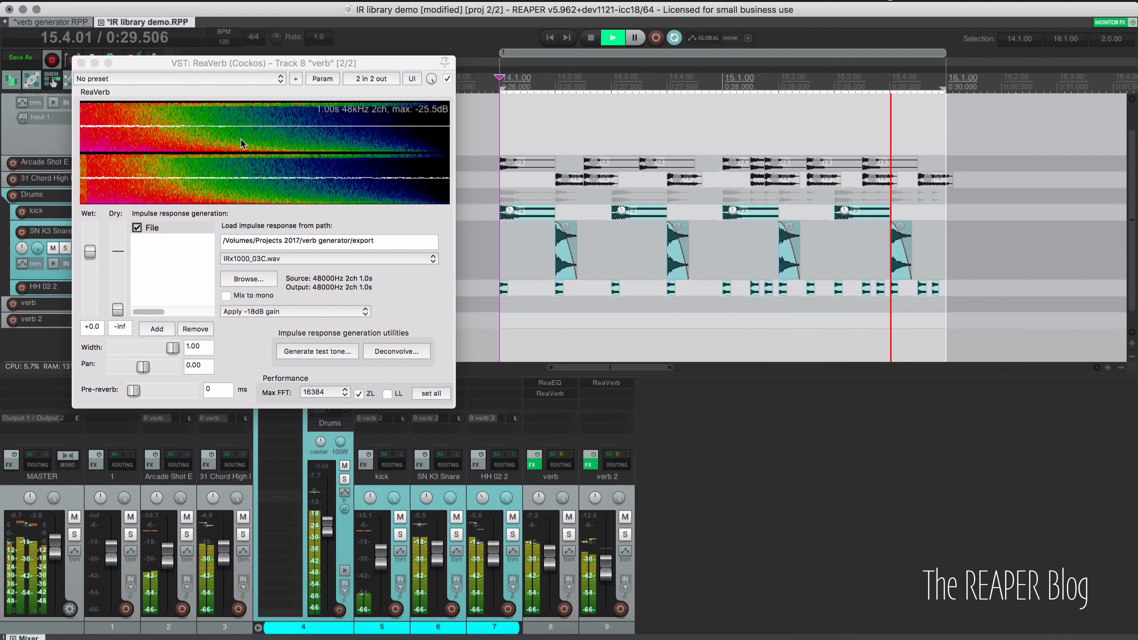
pyautogui.press('space')
pyautogui.click(81, 63)
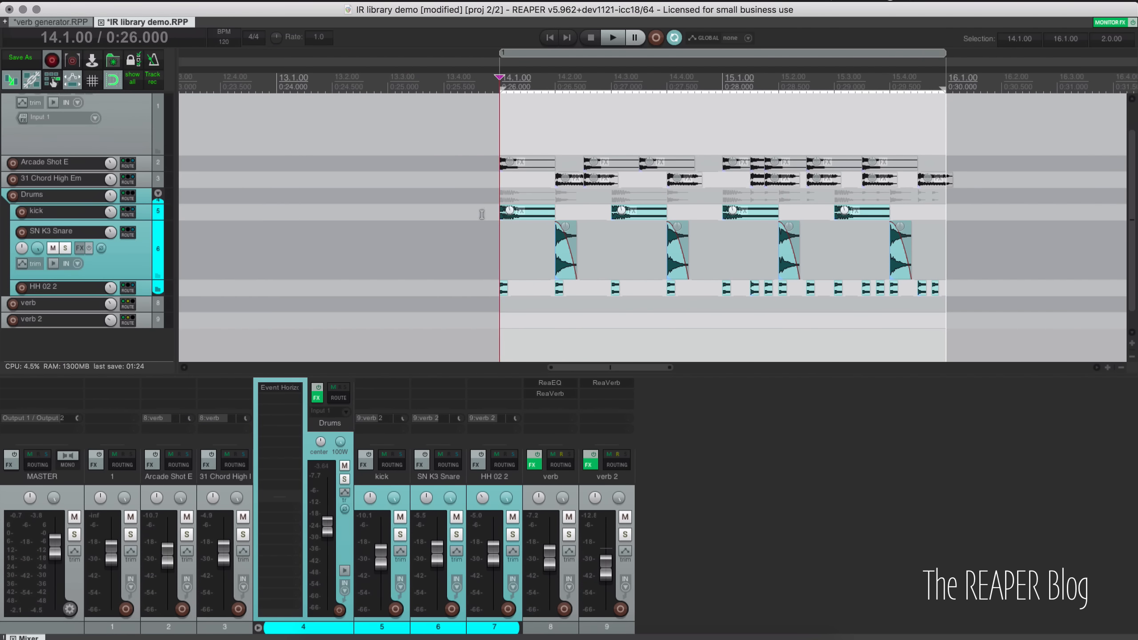
# Step: Add Fog Convolver after ReaVerb on the verb track and position its window clear of the effect browser
pyautogui.click(550, 394)
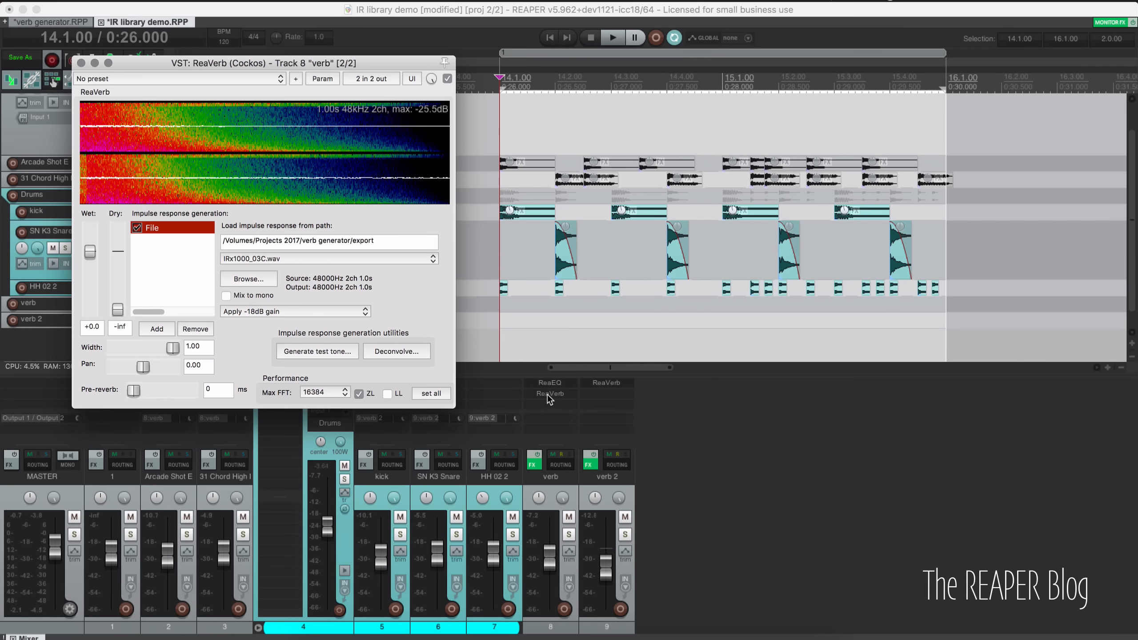
pyautogui.click(550, 394)
pyautogui.click(550, 404)
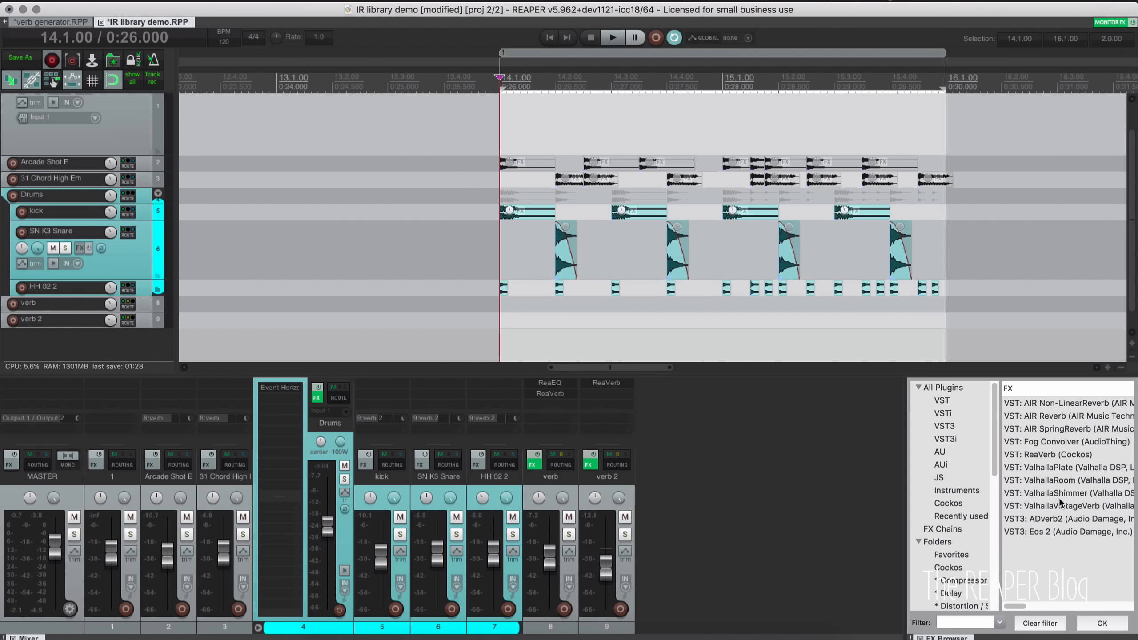
pyautogui.doubleClick(1047, 442)
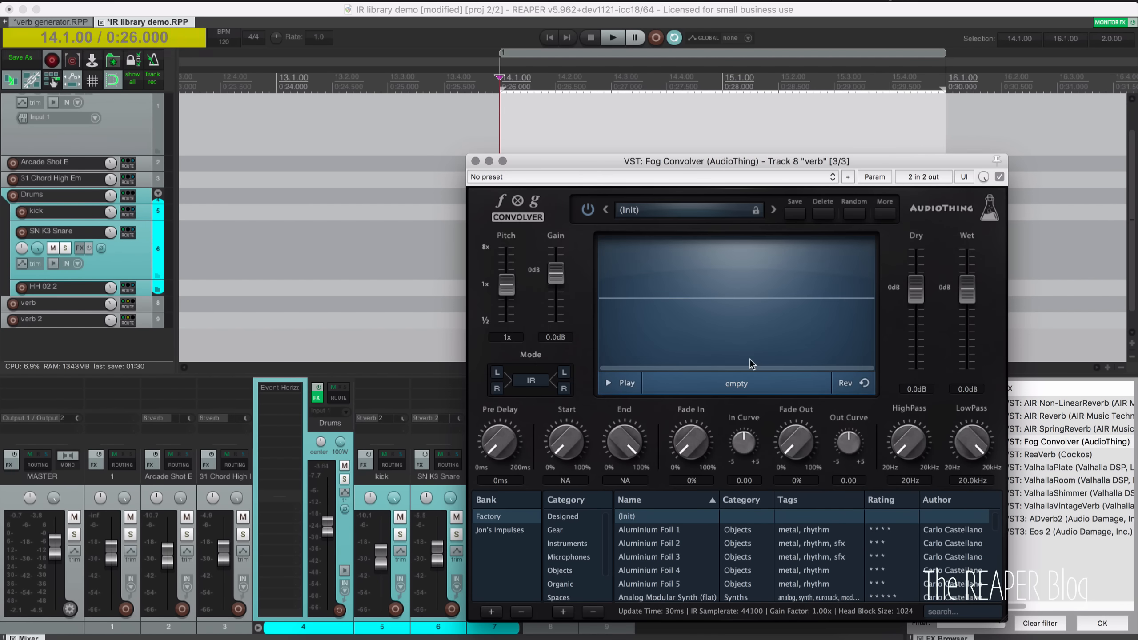
pyautogui.moveTo(751, 162); pyautogui.dragTo(670, 83)
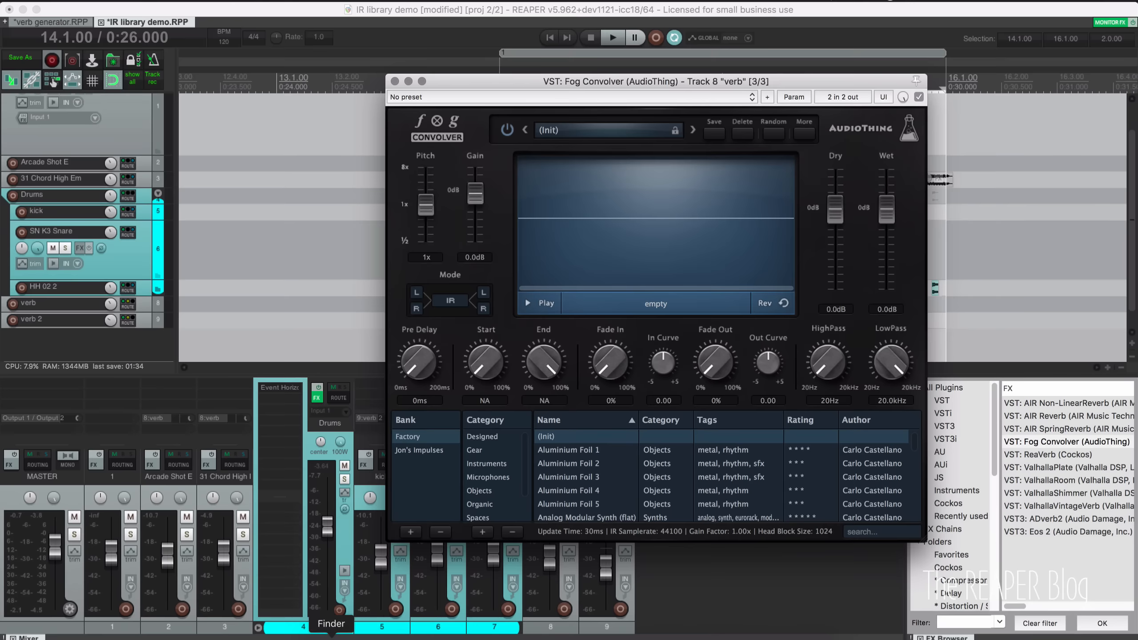
# Step: Load IRx250_02C.wav from the export folder in Finder into Fog Convolver, and put the folder window away
pyautogui.click(331, 639)
pyautogui.click(492, 261)
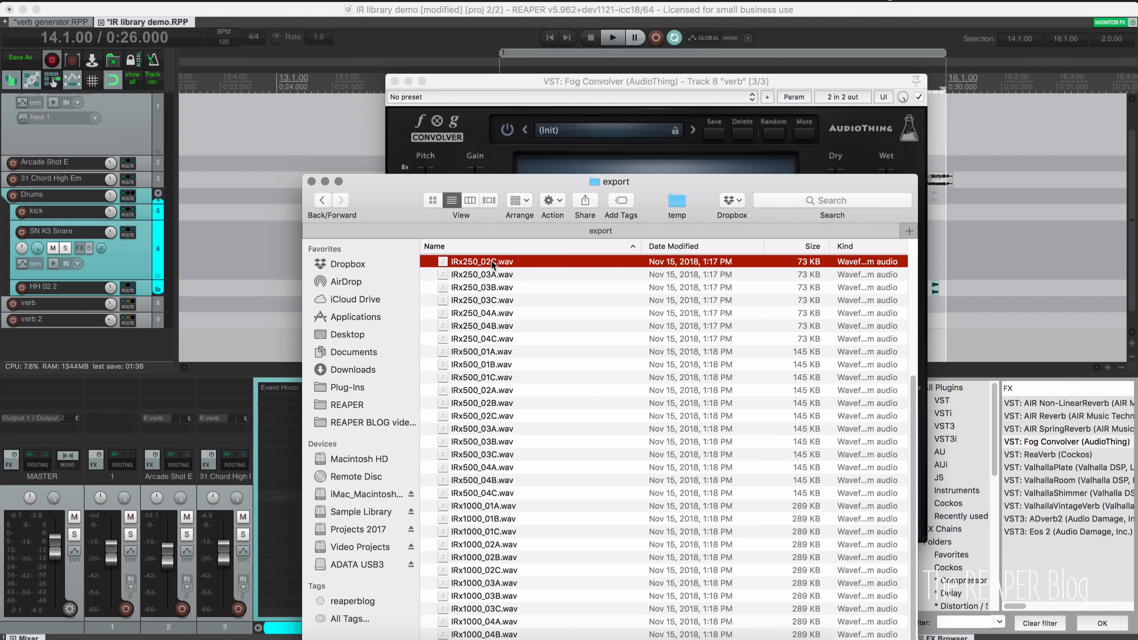
pyautogui.moveTo(487, 181); pyautogui.dragTo(436, 222)
pyautogui.moveTo(432, 303); pyautogui.dragTo(572, 199)
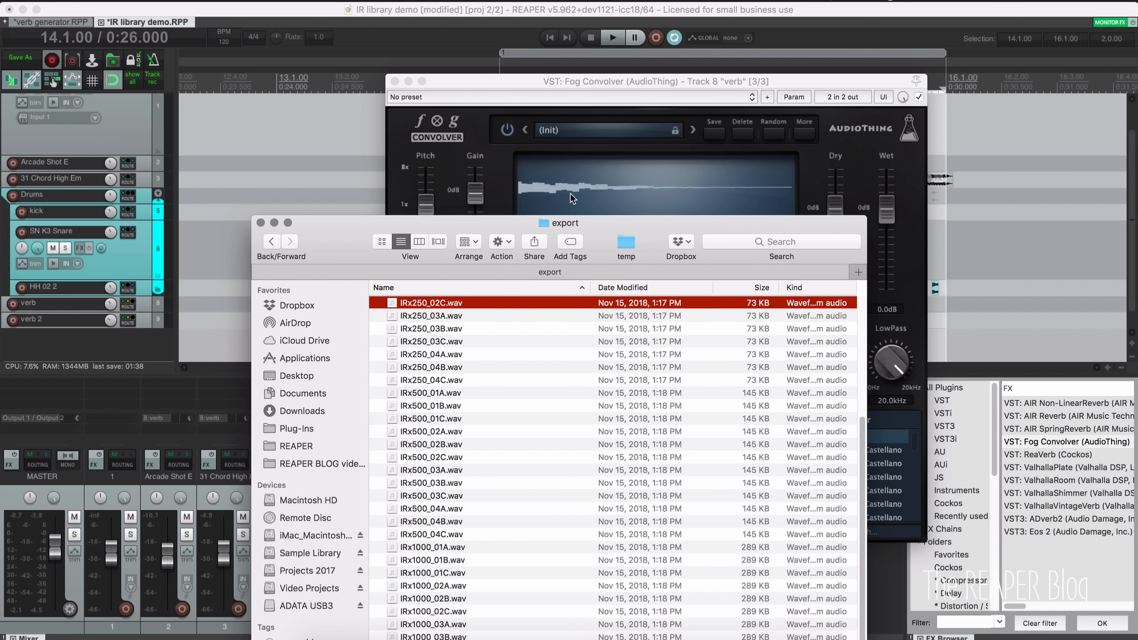
pyautogui.click(274, 223)
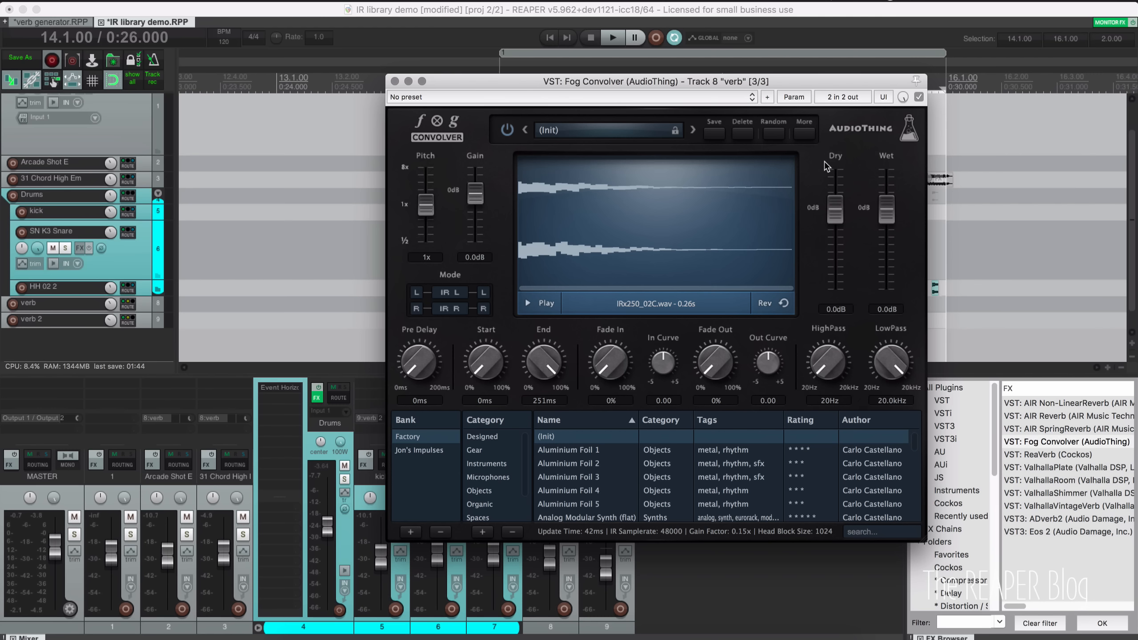
# Step: Review Fog Convolver's impulse response settings, including Auto Gain, and save them
pyautogui.click(811, 132)
pyautogui.click(743, 156)
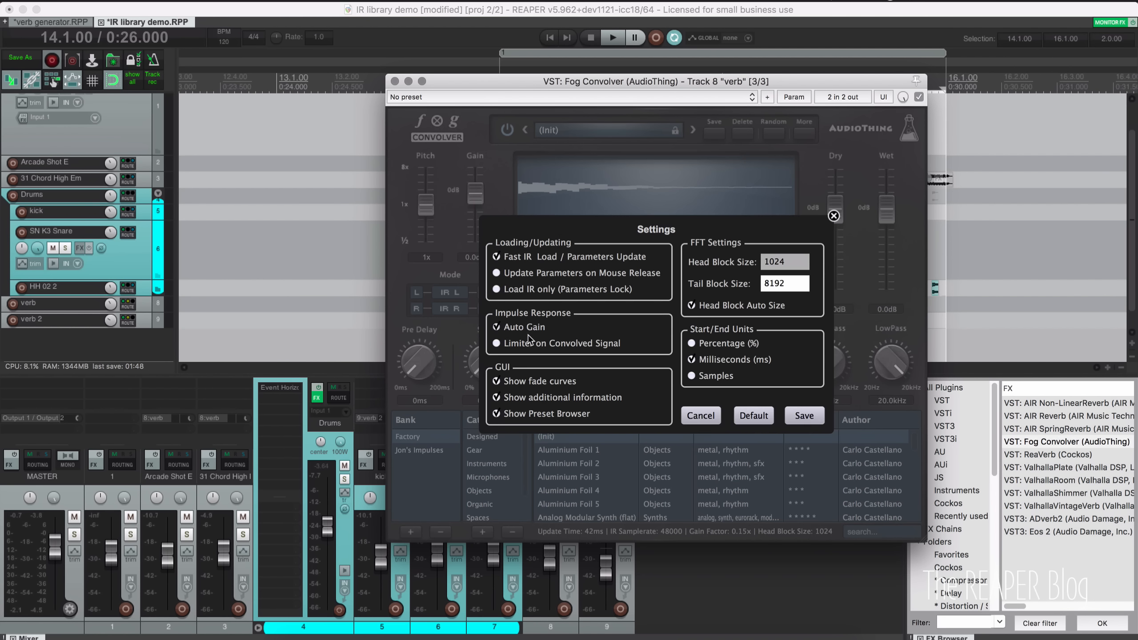
pyautogui.click(807, 416)
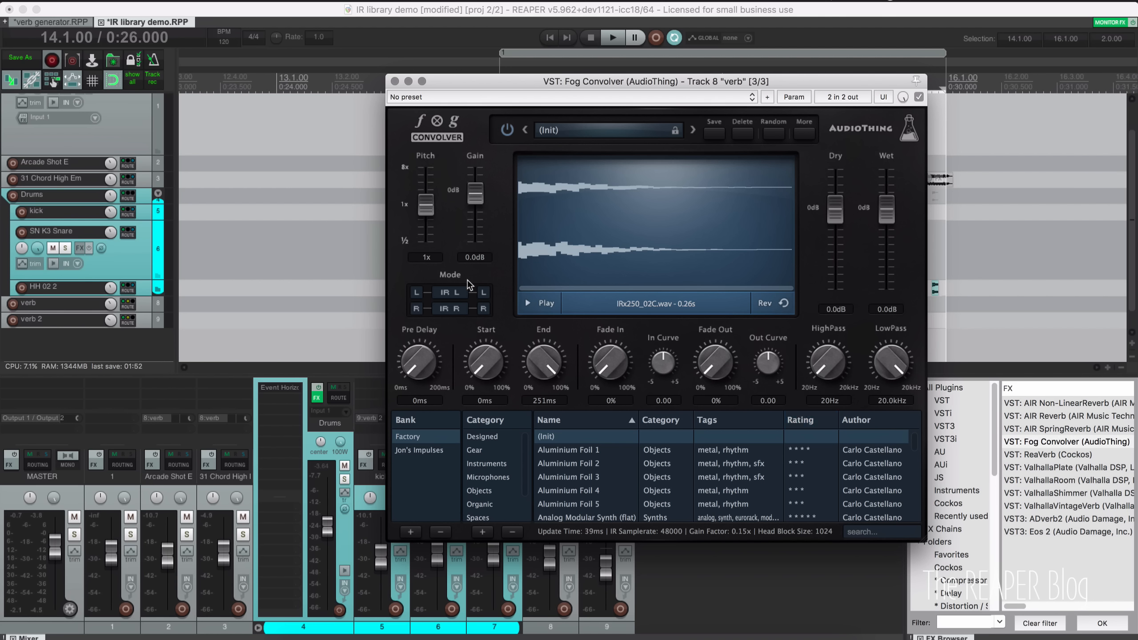
# Step: Set Fog Convolver's dry level to -inf dB and raise its high-pass filter to about 66 Hz
pyautogui.moveTo(835, 210); pyautogui.dragTo(833, 467)
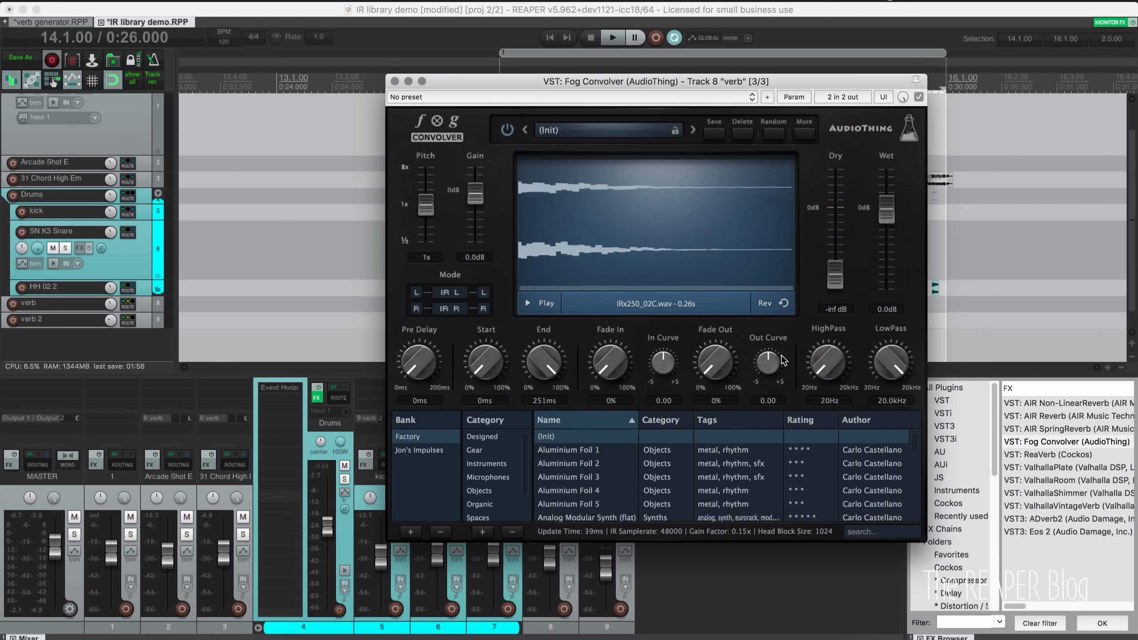
pyautogui.moveTo(829, 364); pyautogui.dragTo(818, 331)
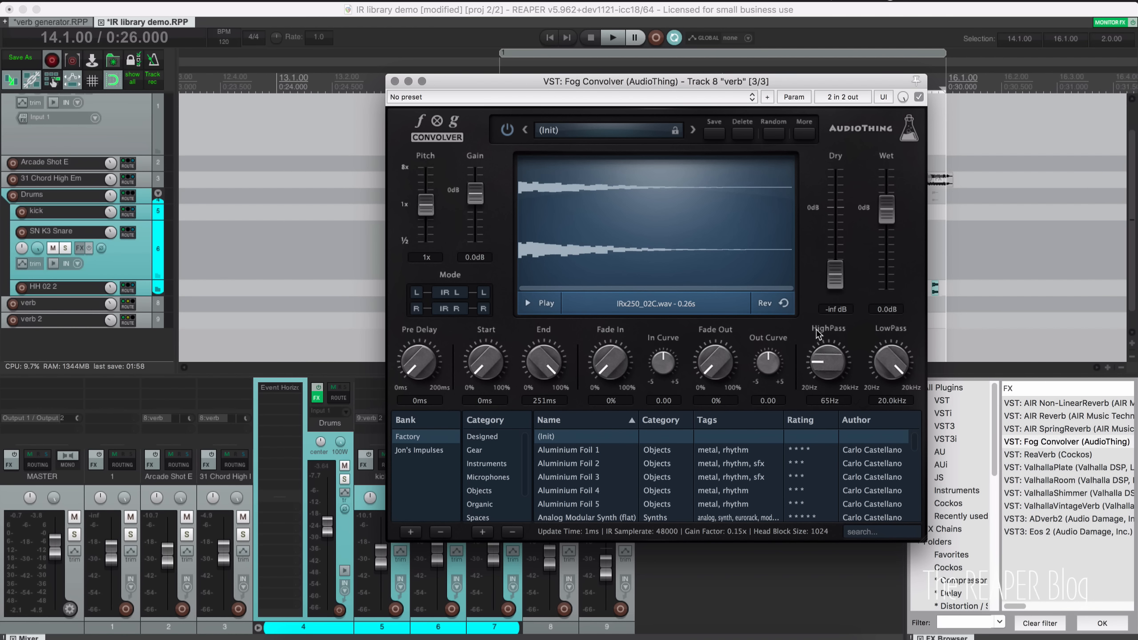
# Step: Bypass ReaVerb on the verb track, audition Fog Convolver in the loop and with the track soloed, and close its window
pyautogui.moveTo(555, 84); pyautogui.dragTo(84, 47)
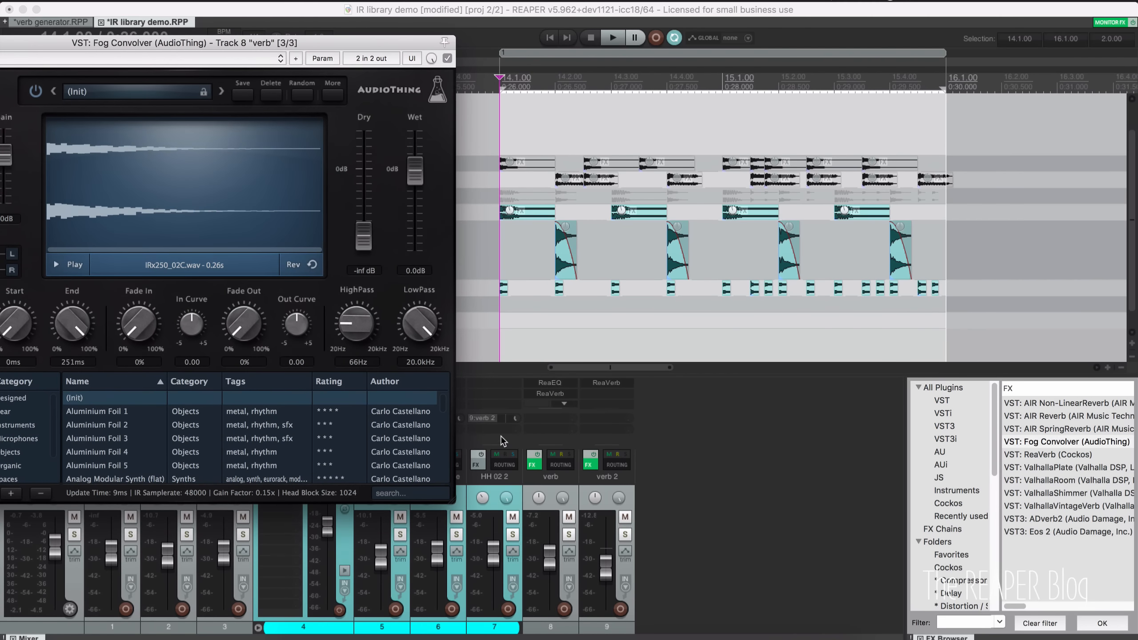
pyautogui.keyDown('shift'); pyautogui.click(555, 395); pyautogui.keyUp('shift')
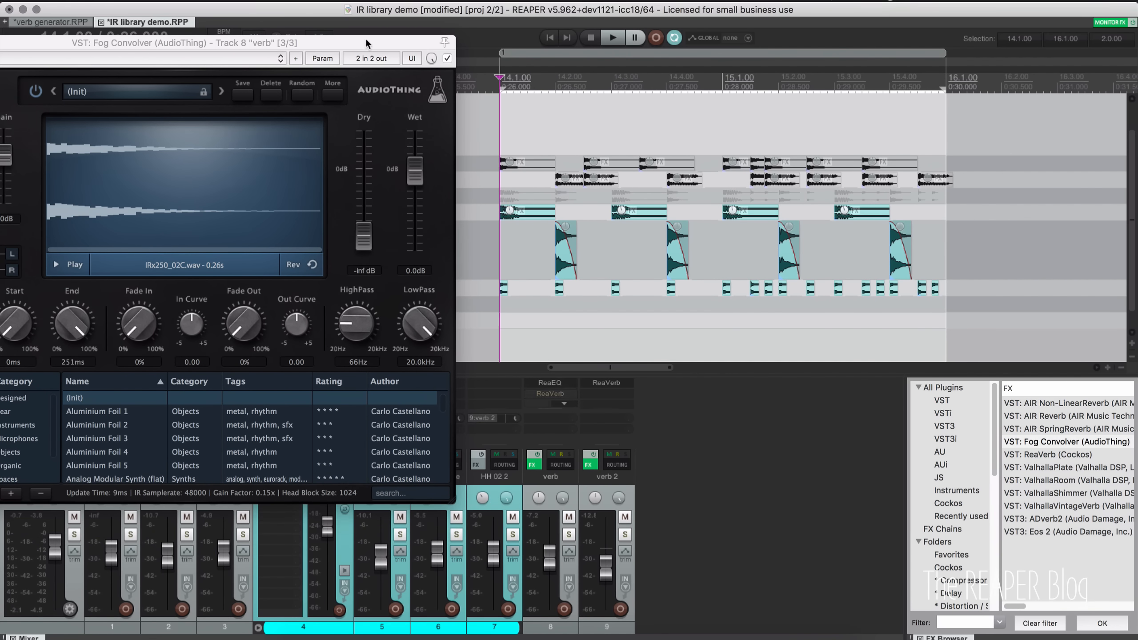
pyautogui.moveTo(366, 40); pyautogui.dragTo(371, 48)
pyautogui.press('space')
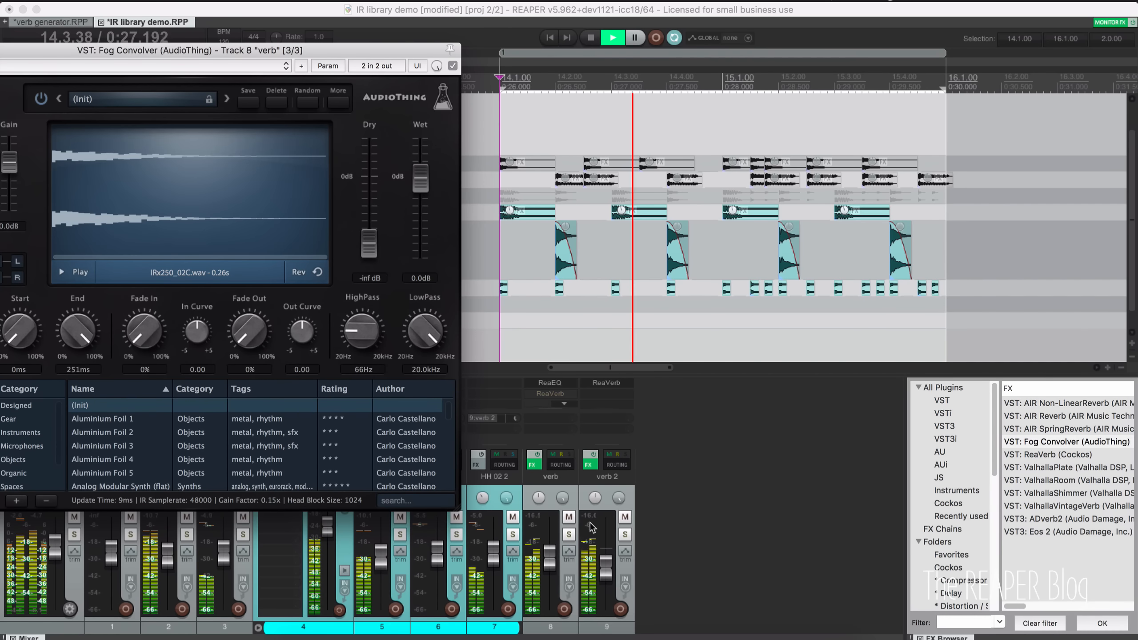
pyautogui.click(568, 535)
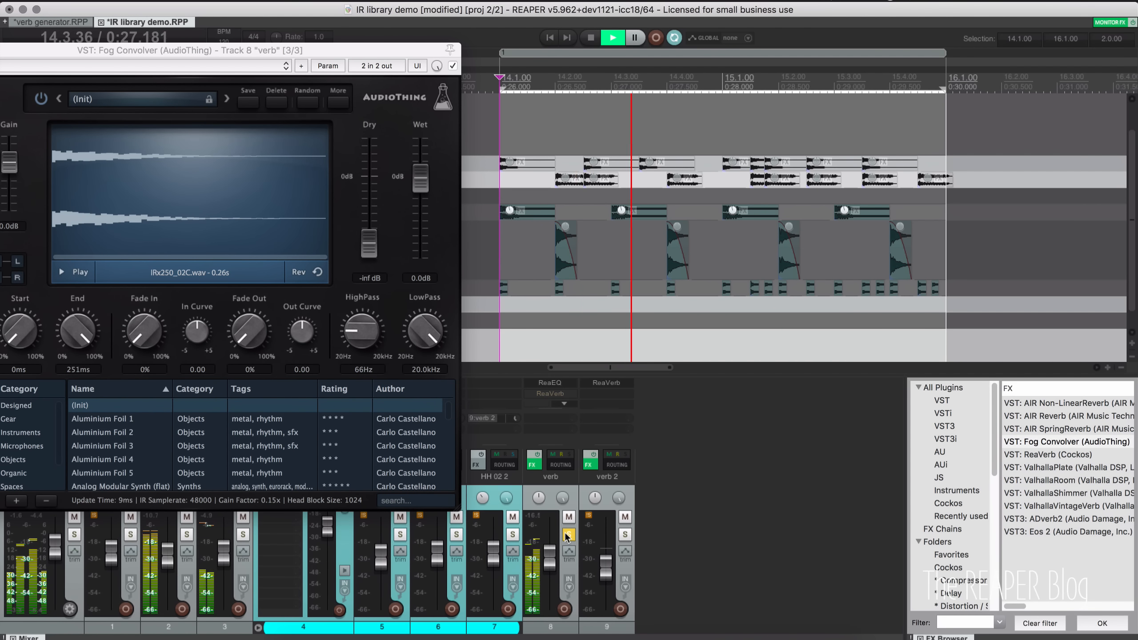
pyautogui.press('space')
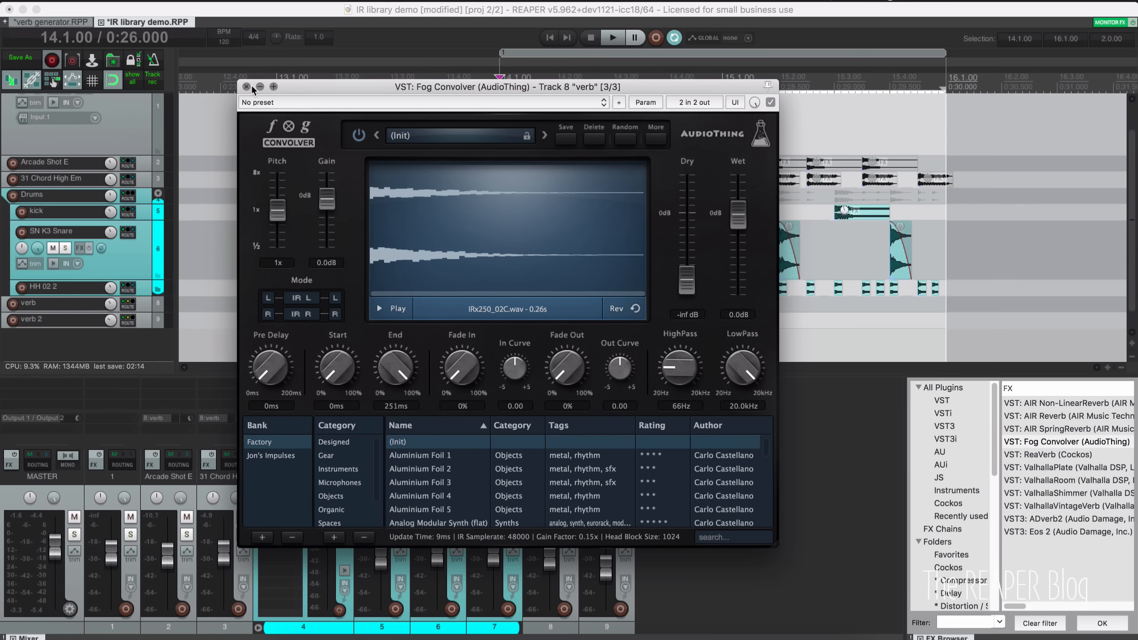
pyautogui.click(246, 87)
pyautogui.click(448, 171)
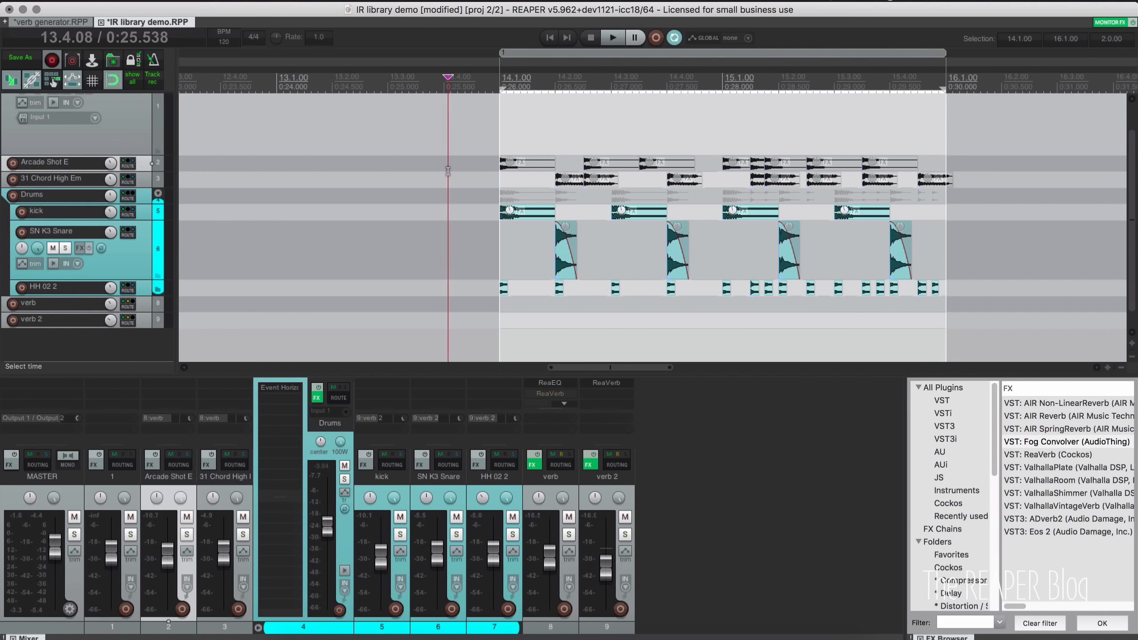